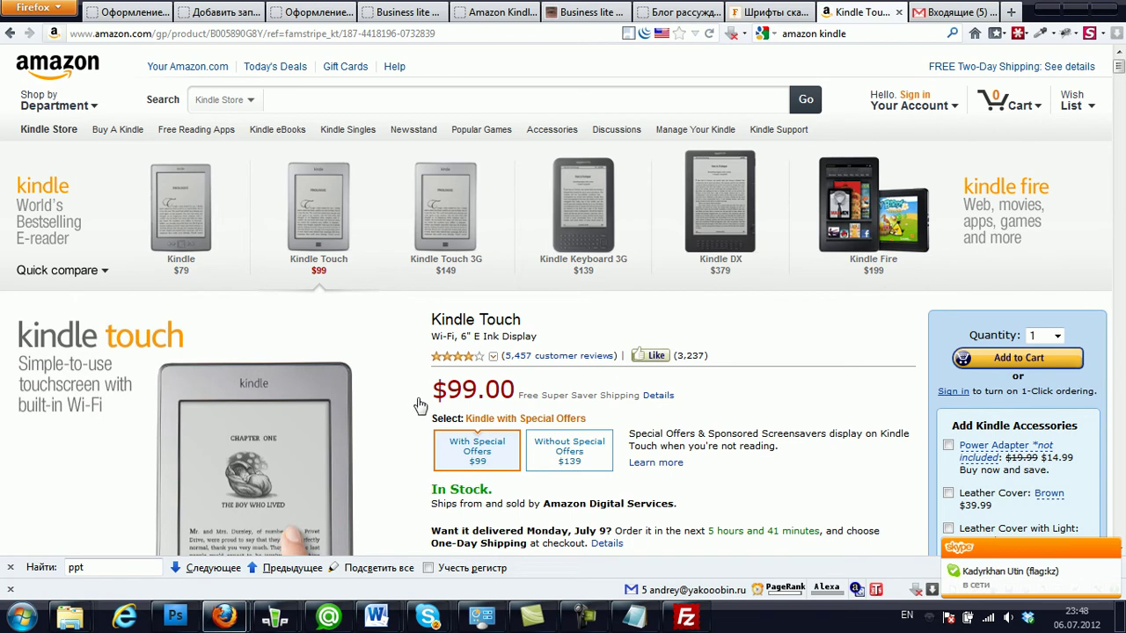
- Switch to Photoshop and look at the open logo2.png document
{"action": "left_click", "coordinate": [185, 618]}
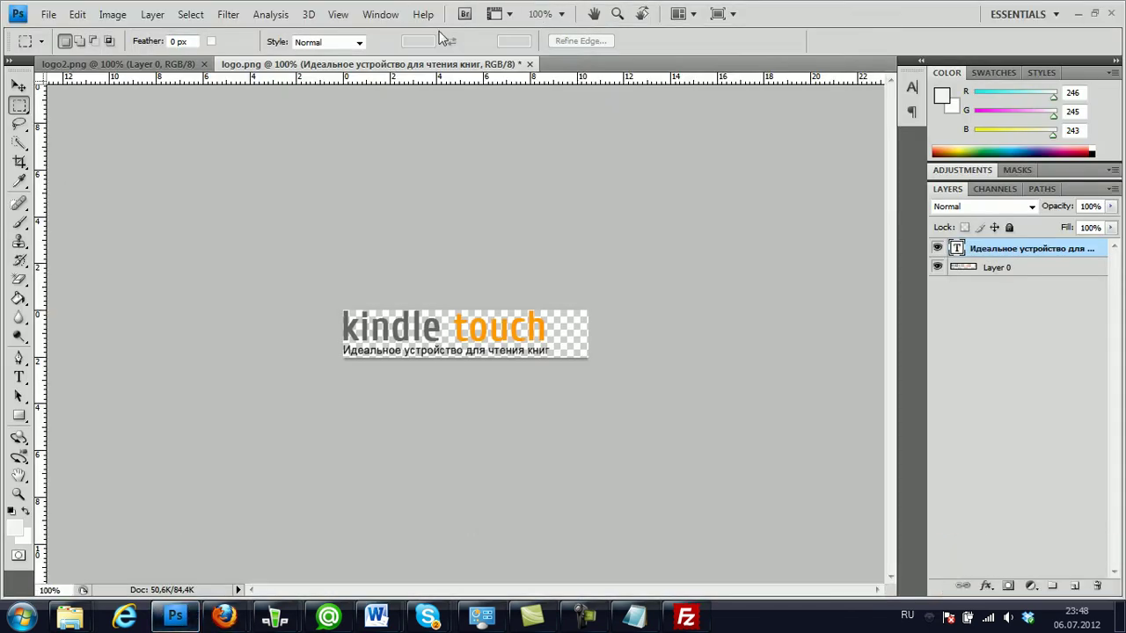
{"action": "left_click", "coordinate": [96, 66]}
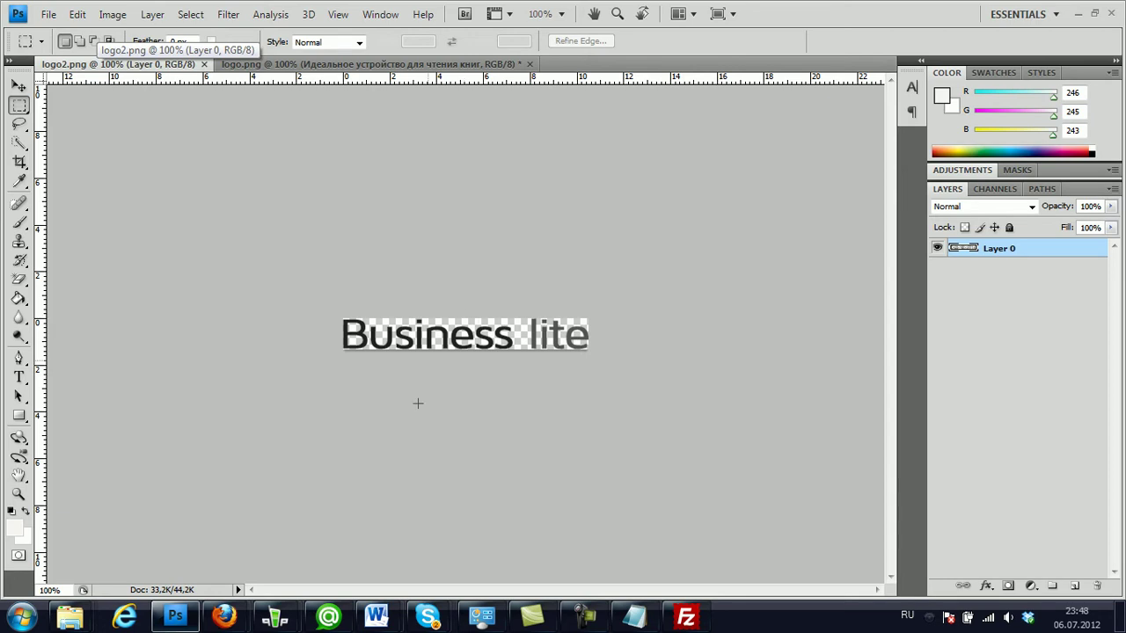
- Switch to Firefox and view the image information of the Business lite logo in the yakooobin.ru header
{"action": "mouse_move", "coordinate": [224, 615]}
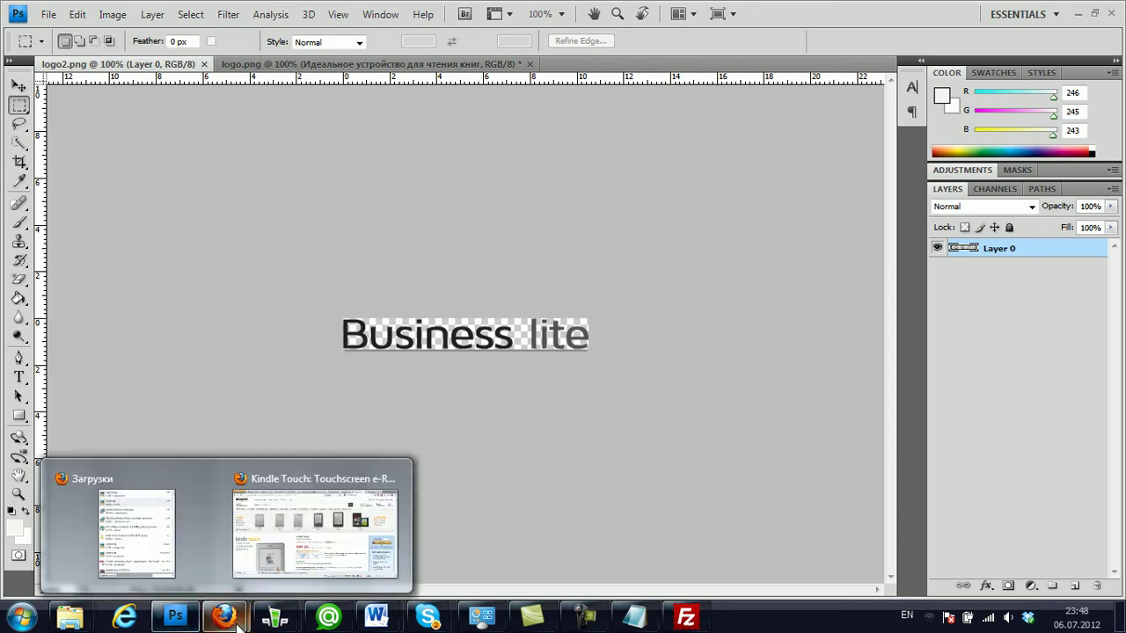
{"action": "left_click", "coordinate": [322, 521]}
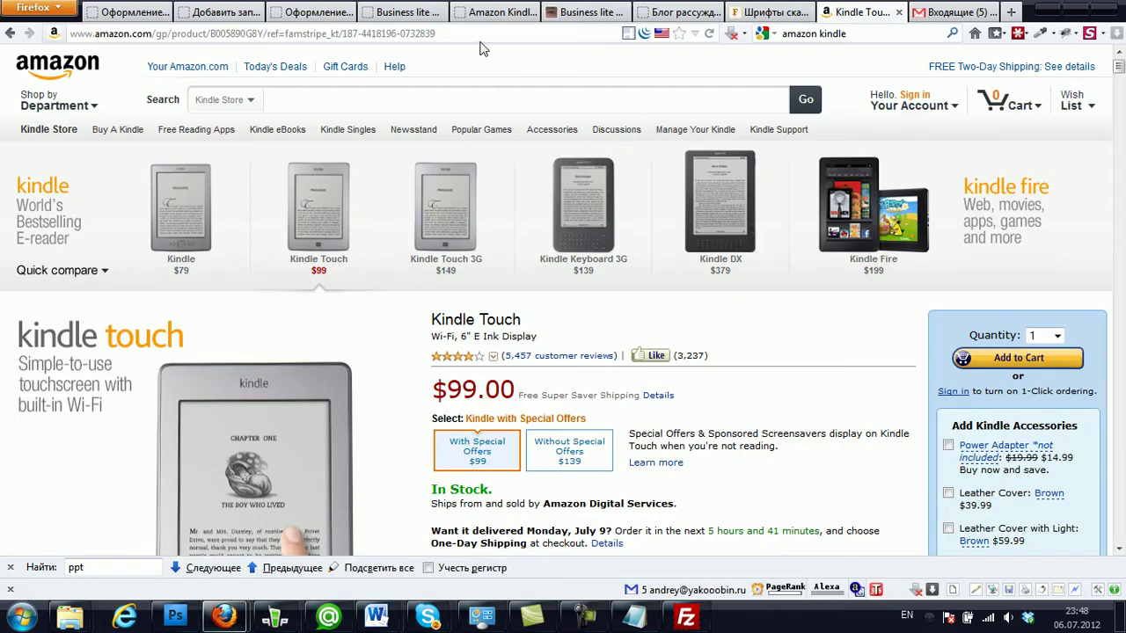
{"action": "left_click", "coordinate": [664, 12]}
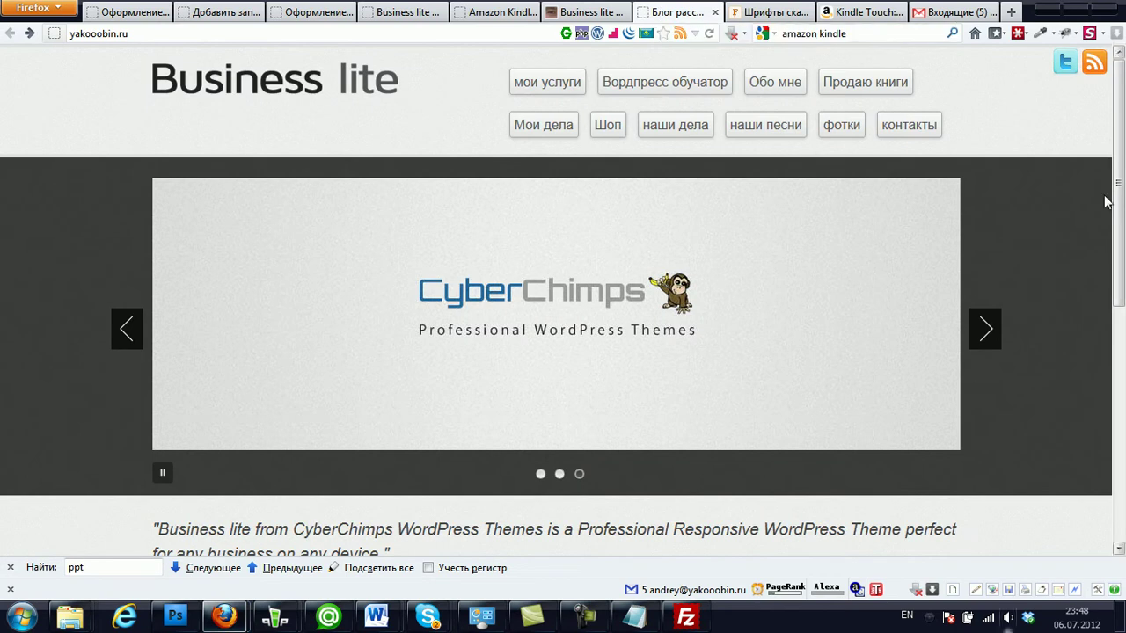
{"action": "right_click", "coordinate": [270, 84]}
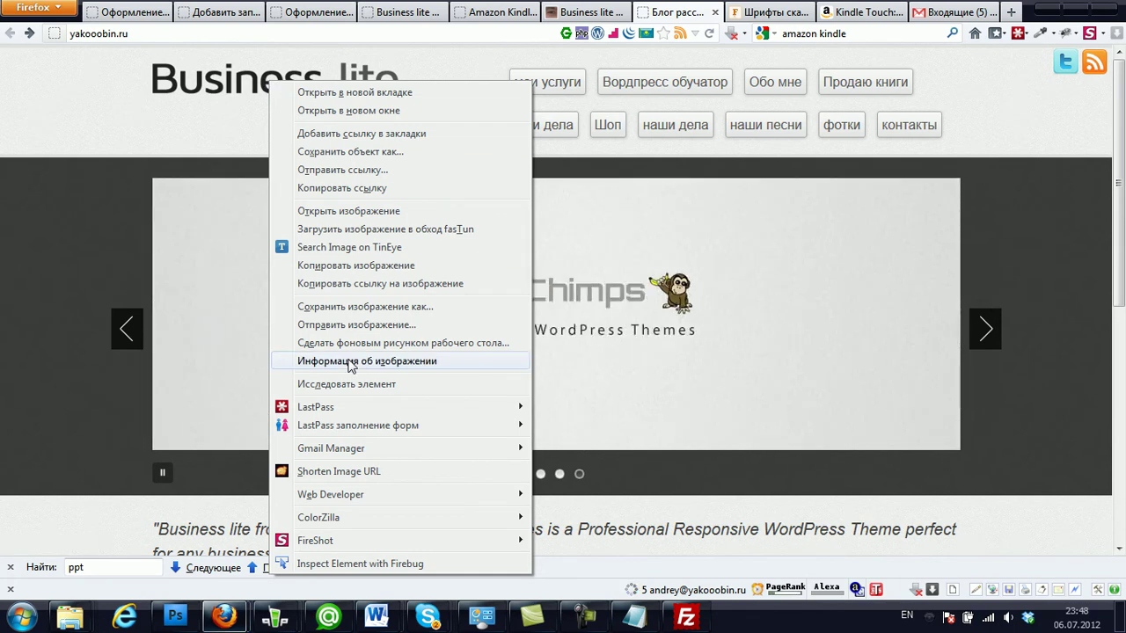
{"action": "left_click", "coordinate": [350, 362]}
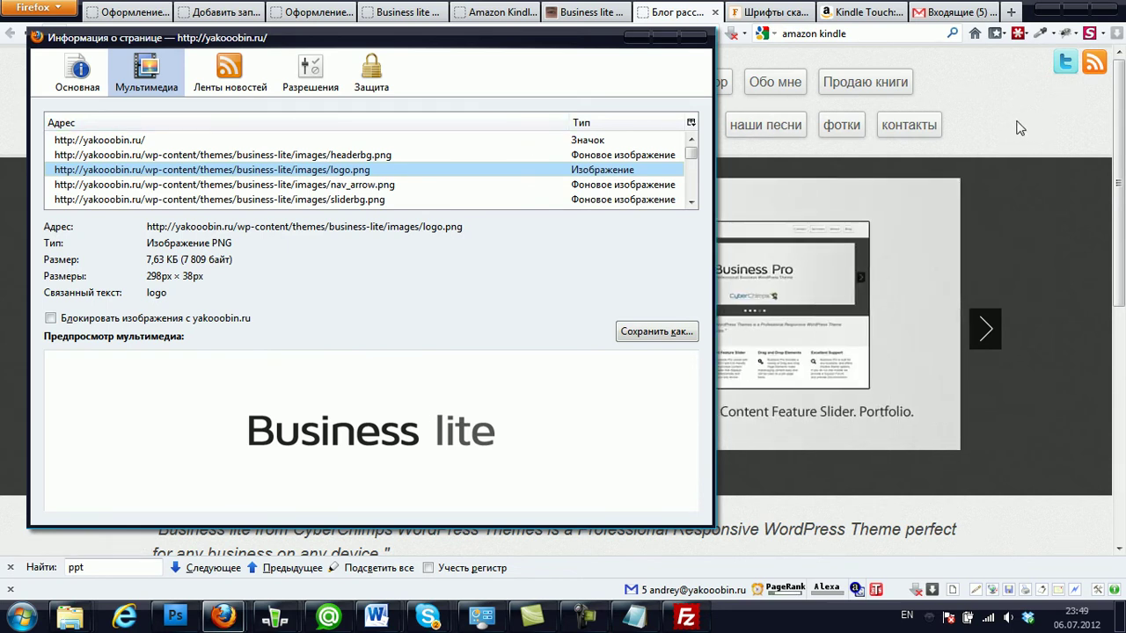
{"action": "key", "text": "Escape"}
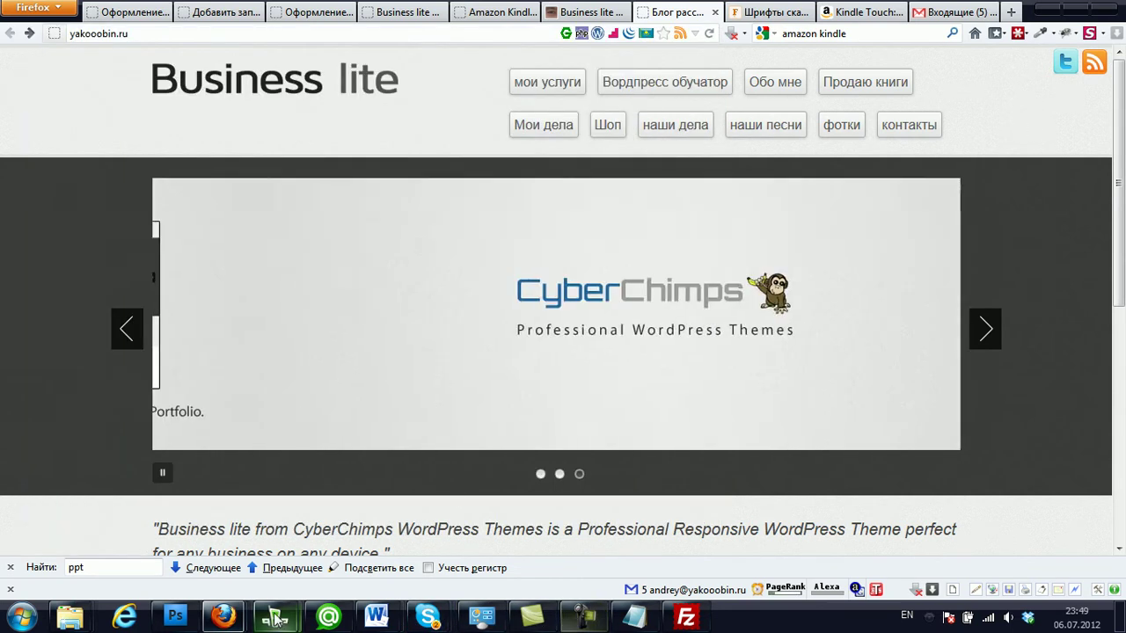
- In Photoshop, create a new 1366 × 768 pixel document from the Clipboard preset and paste the copied Kindle Touch page screenshot
{"action": "left_click", "coordinate": [174, 619]}
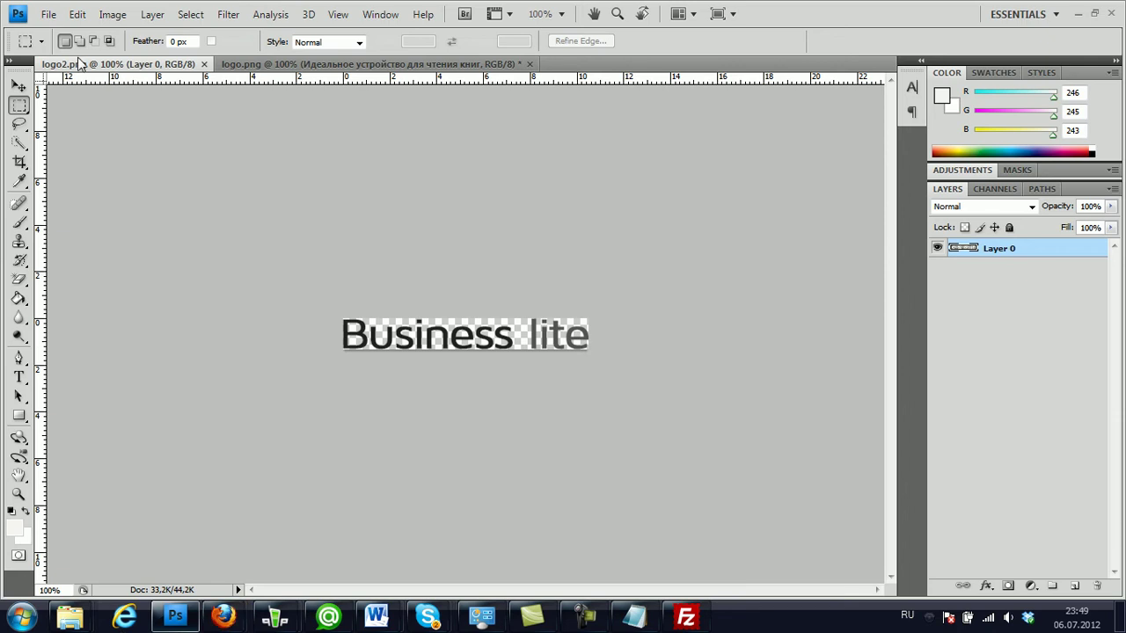
{"action": "left_click", "coordinate": [48, 14]}
{"action": "left_click", "coordinate": [68, 33]}
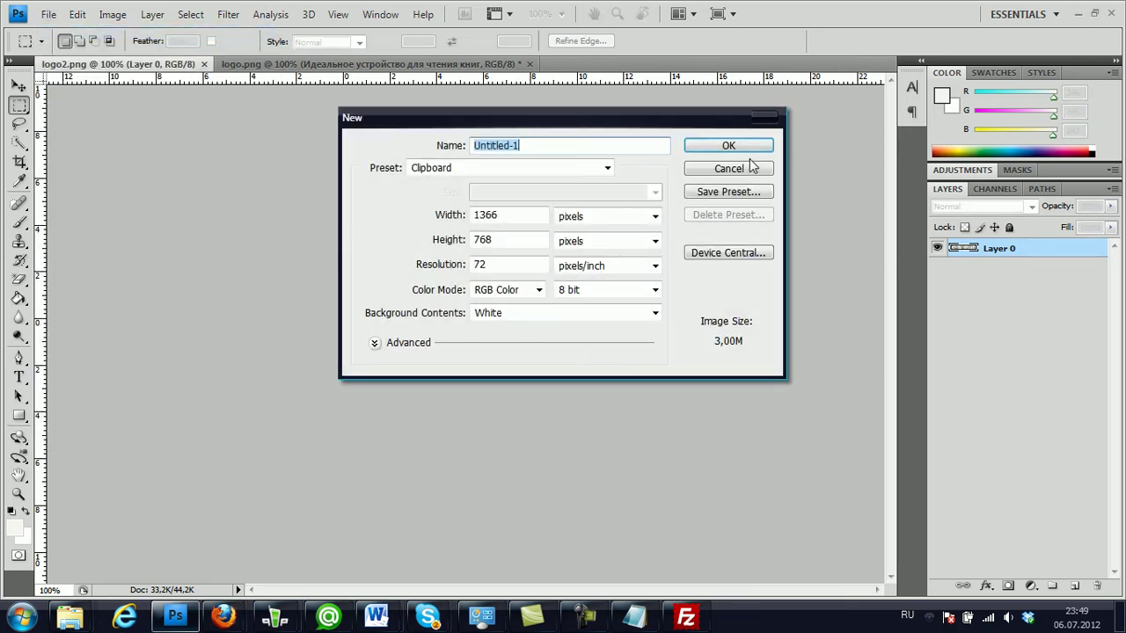
{"action": "left_click", "coordinate": [735, 151]}
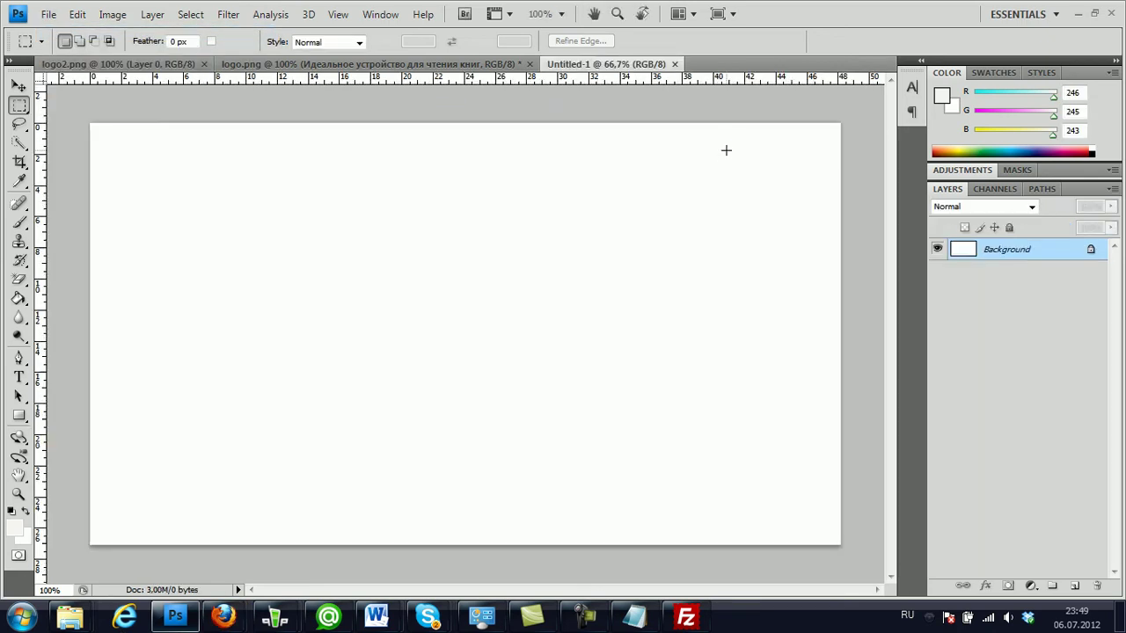
{"action": "key", "text": "ctrl+shift+alt+n"}
{"action": "key", "text": "ctrl+v"}
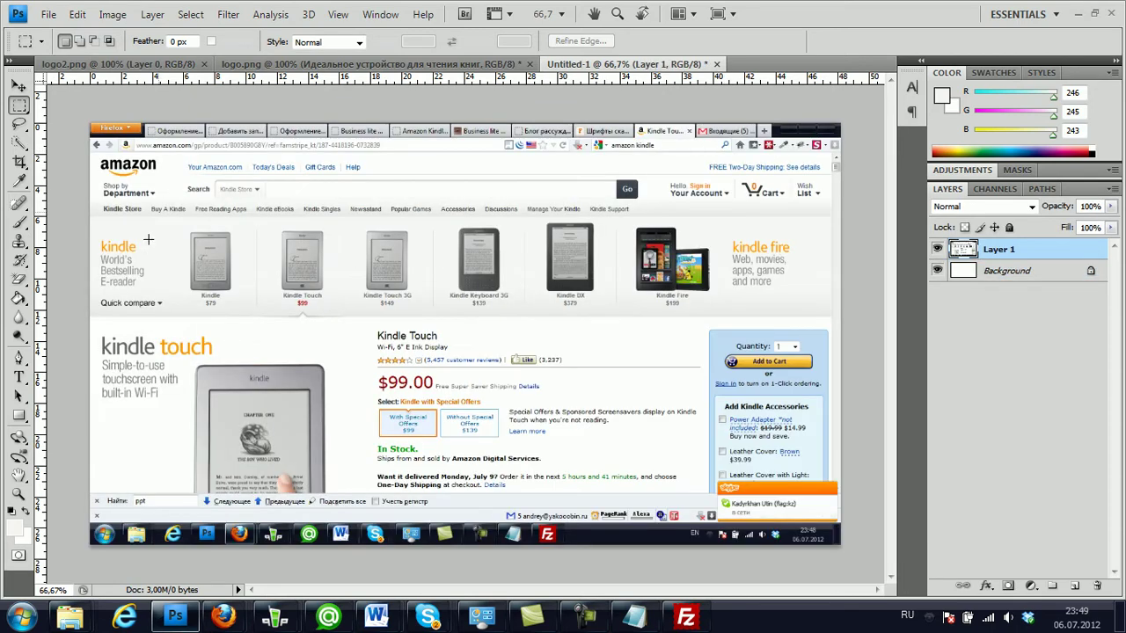
- Sample the orange of the word "touch" in the pasted screenshot as the foreground colour
{"action": "scroll", "coordinate": [168, 358], "scroll_direction": "up", "scroll_amount": 2}
{"action": "scroll", "coordinate": [118, 366], "scroll_direction": "up", "scroll_amount": 2}
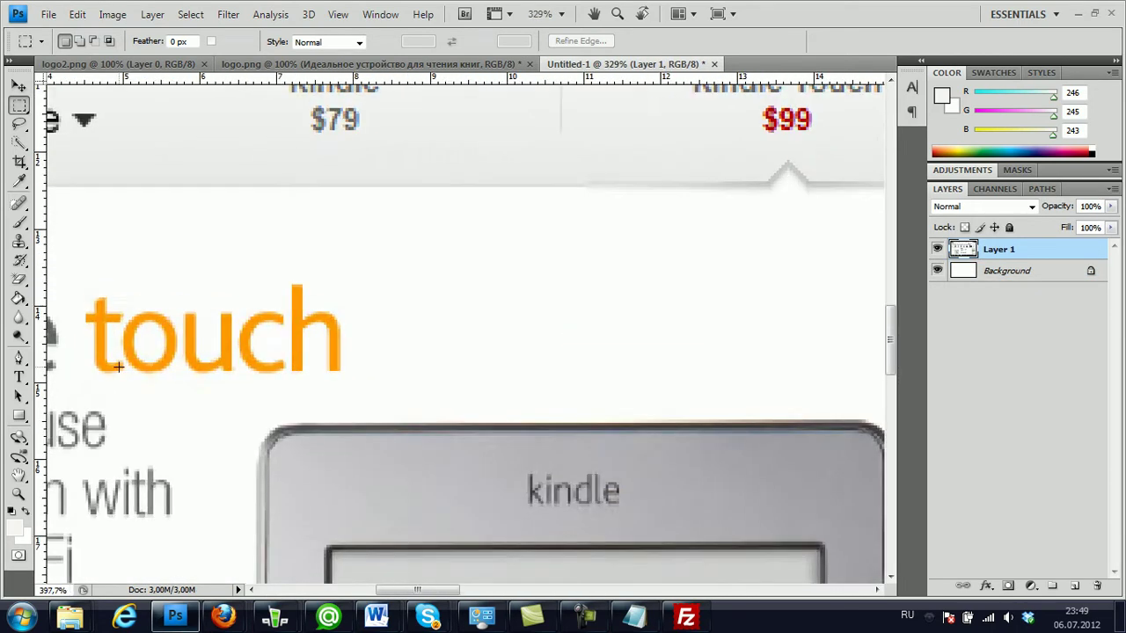
{"action": "scroll", "coordinate": [118, 367], "scroll_direction": "up", "scroll_amount": 3}
{"action": "scroll", "coordinate": [64, 258], "scroll_direction": "down", "scroll_amount": 2}
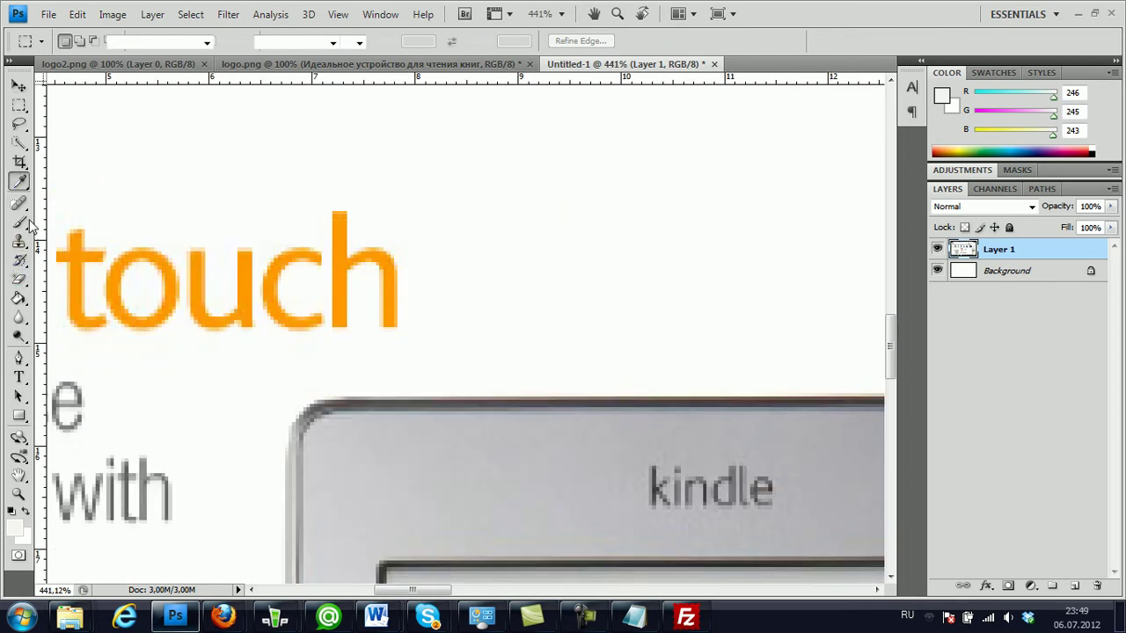
{"action": "left_click", "coordinate": [20, 181]}
{"action": "left_click", "coordinate": [78, 246]}
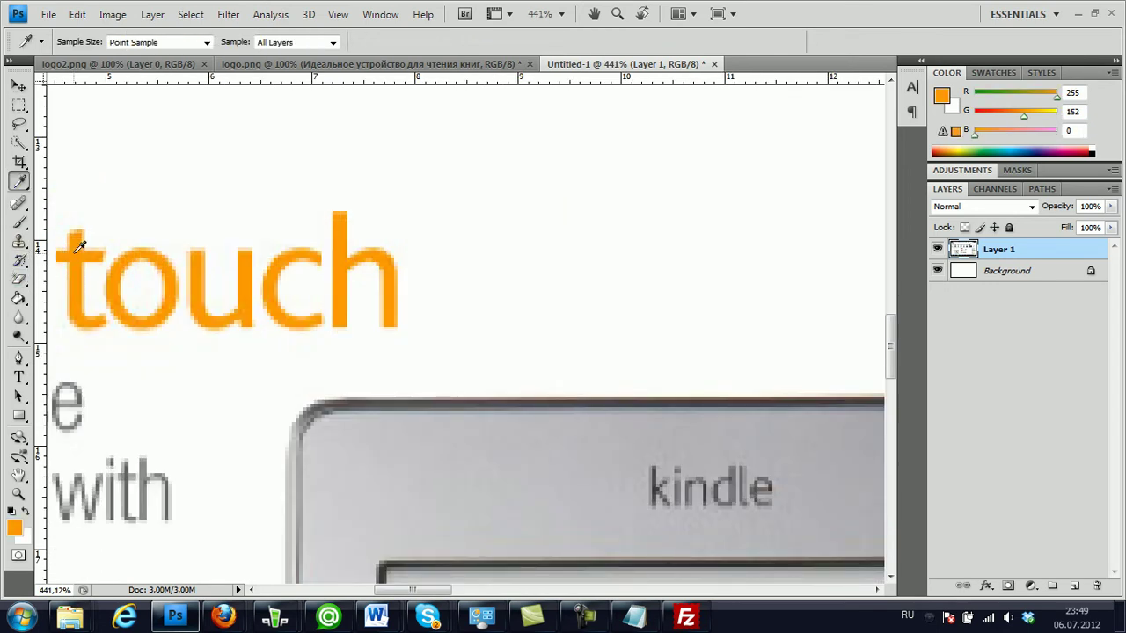
{"action": "left_click_drag", "start_coordinate": [393, 592], "coordinate": [350, 593]}
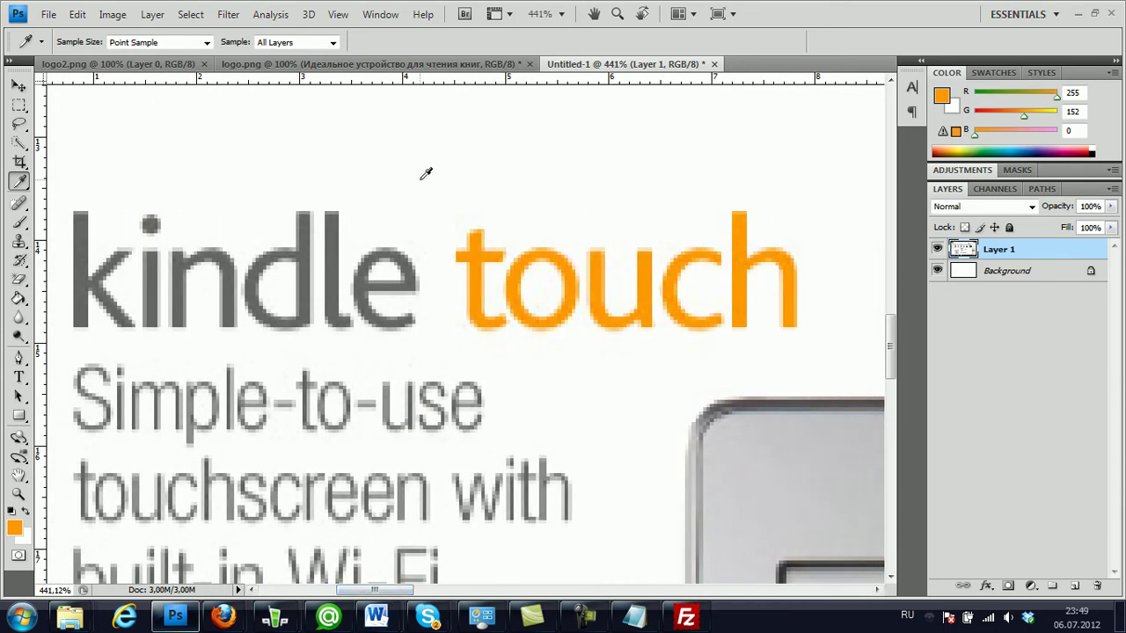
- Add two empty layers to logo2.png, placing the second one directly above Layer 0
{"action": "left_click", "coordinate": [362, 65]}
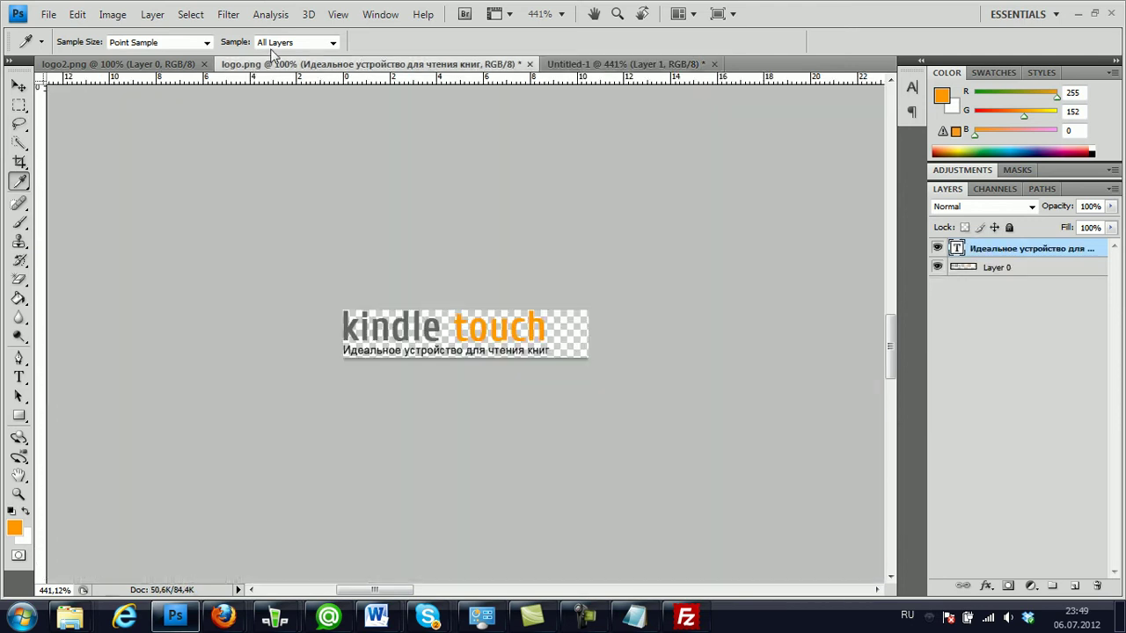
{"action": "left_click", "coordinate": [139, 65]}
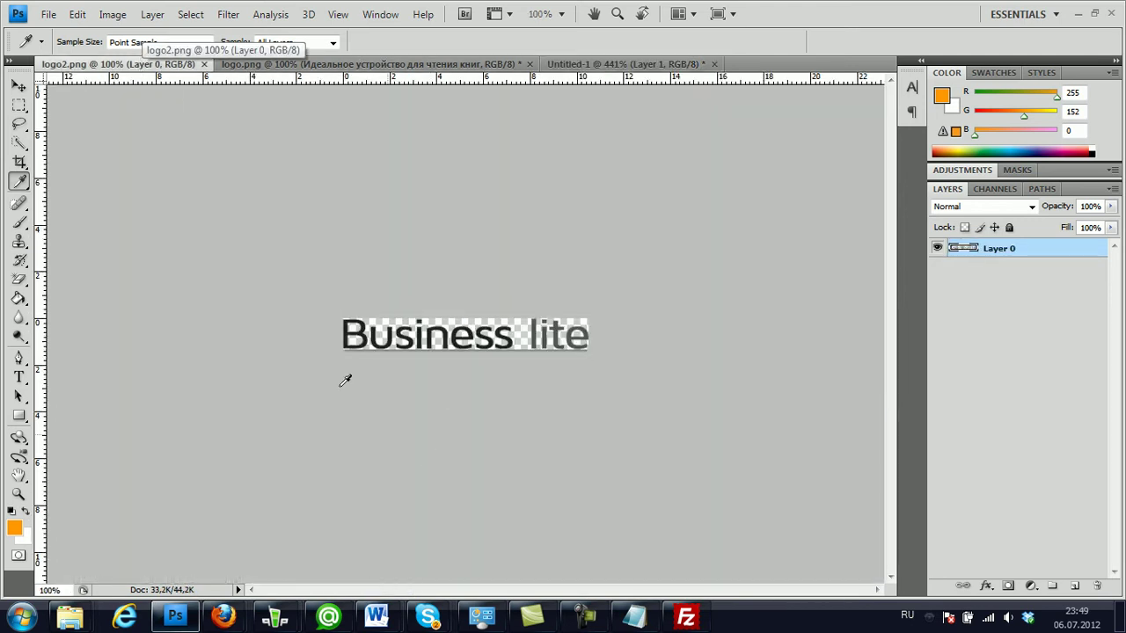
{"action": "left_click", "coordinate": [1074, 587]}
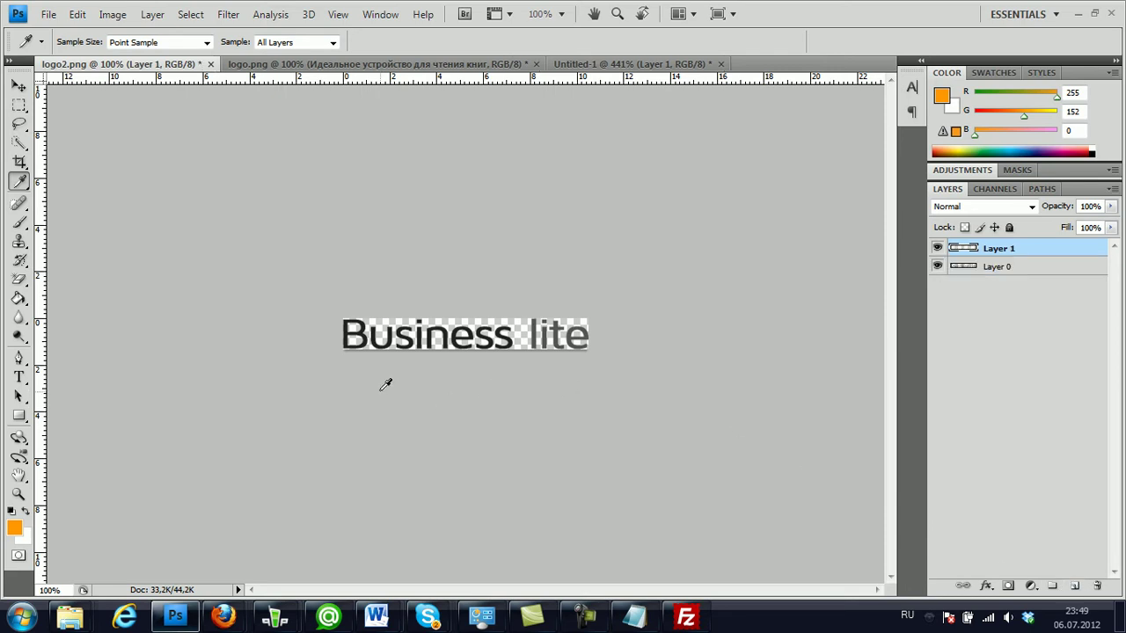
{"action": "left_click", "coordinate": [19, 376]}
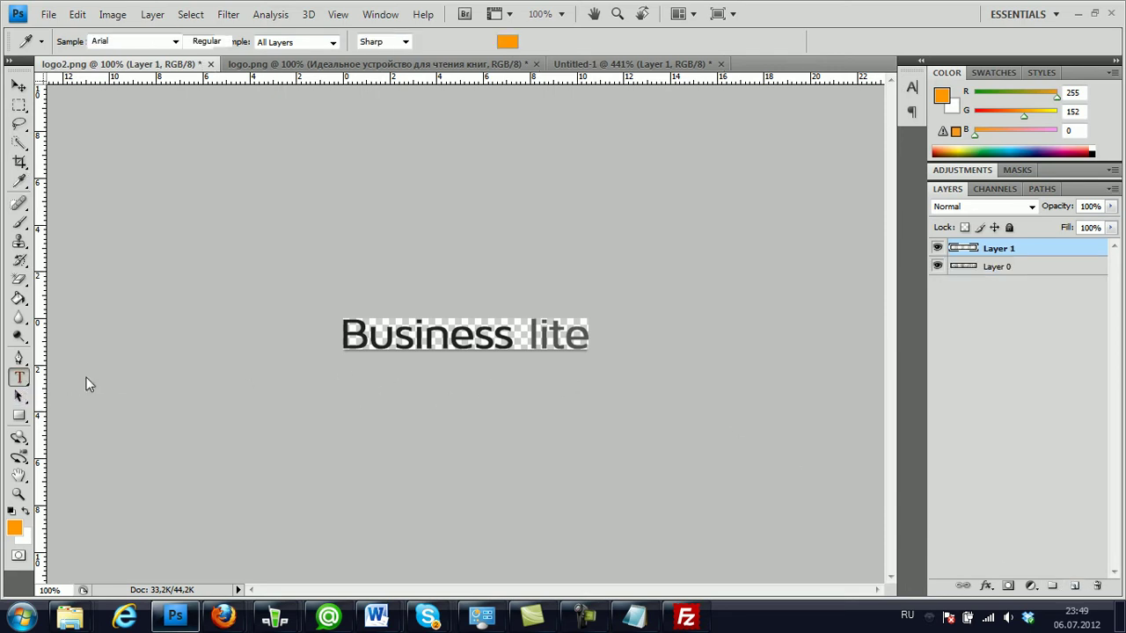
{"action": "left_click", "coordinate": [987, 269]}
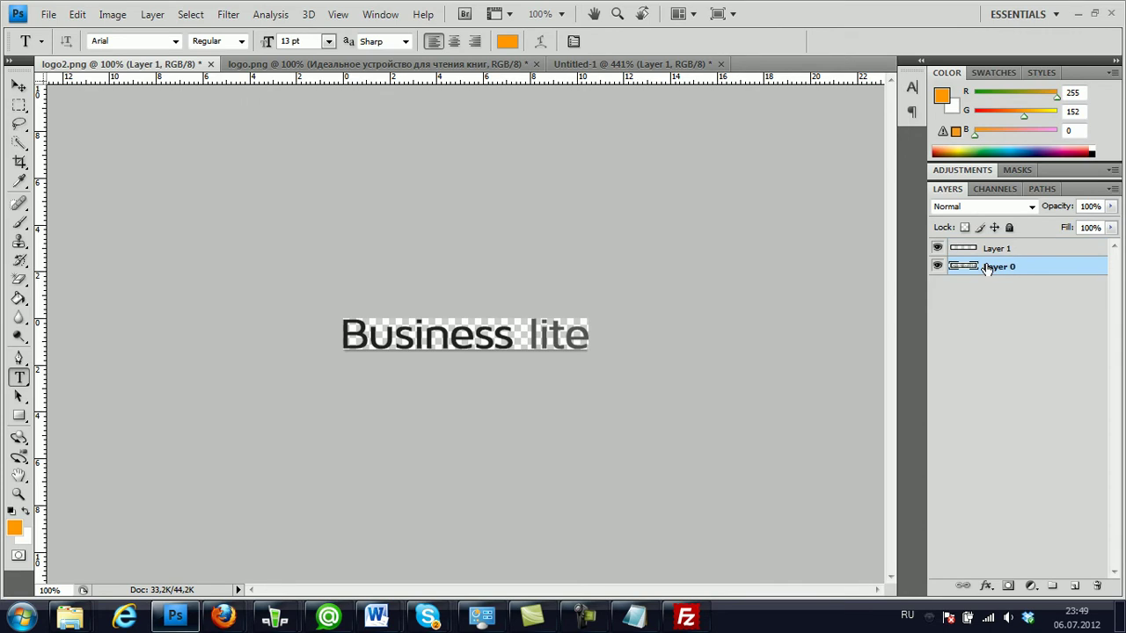
{"action": "left_click", "coordinate": [1074, 586]}
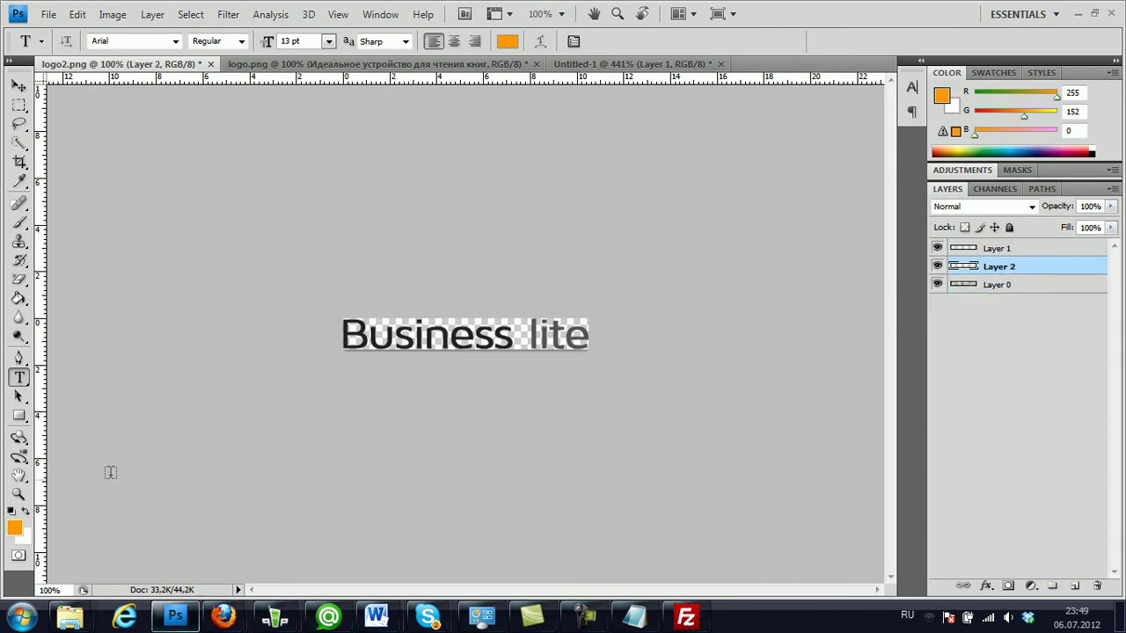
- Set the foreground colour to white (ffffff) and fill Layer 2 with it to cover the Business lite logo
{"action": "left_click", "coordinate": [18, 416]}
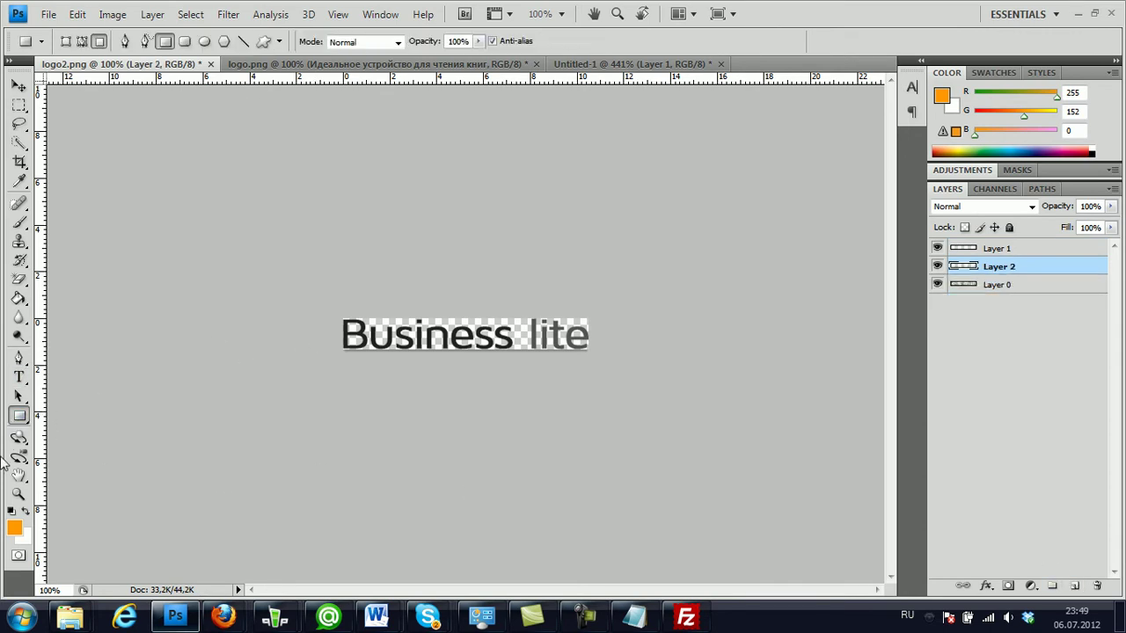
{"action": "left_click", "coordinate": [13, 528]}
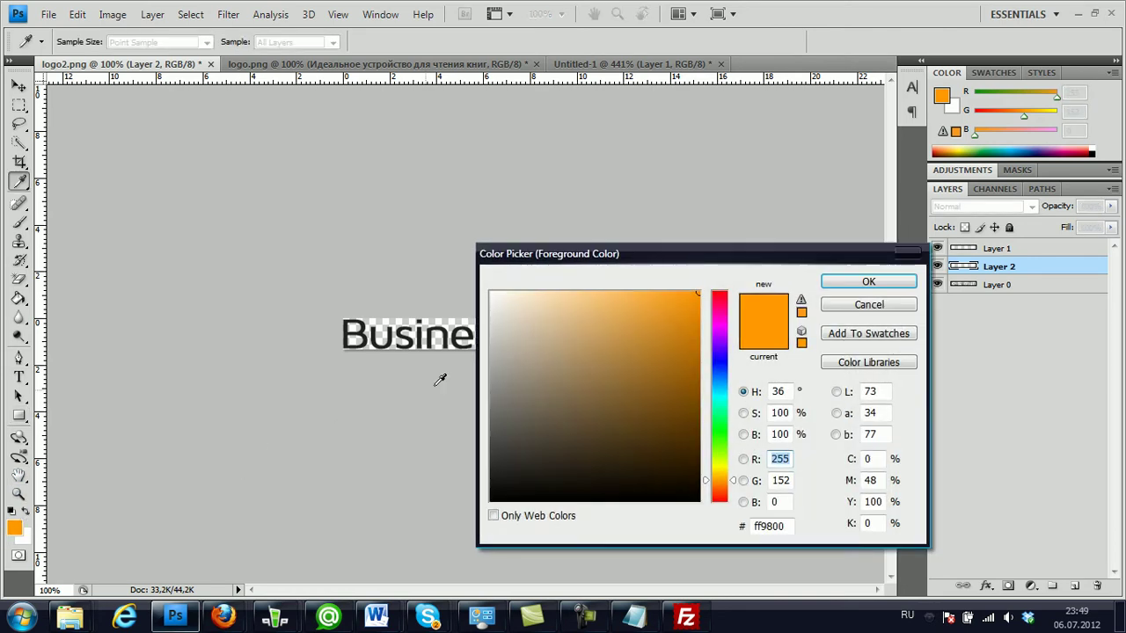
{"action": "left_click", "coordinate": [493, 294]}
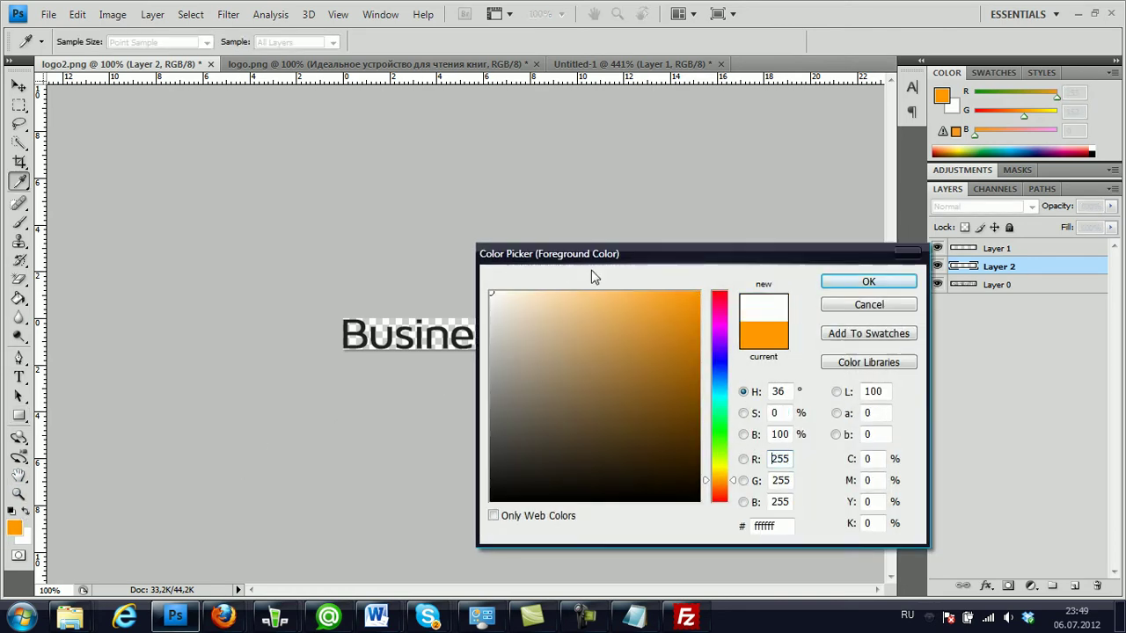
{"action": "left_click", "coordinate": [883, 287]}
{"action": "left_click", "coordinate": [19, 299]}
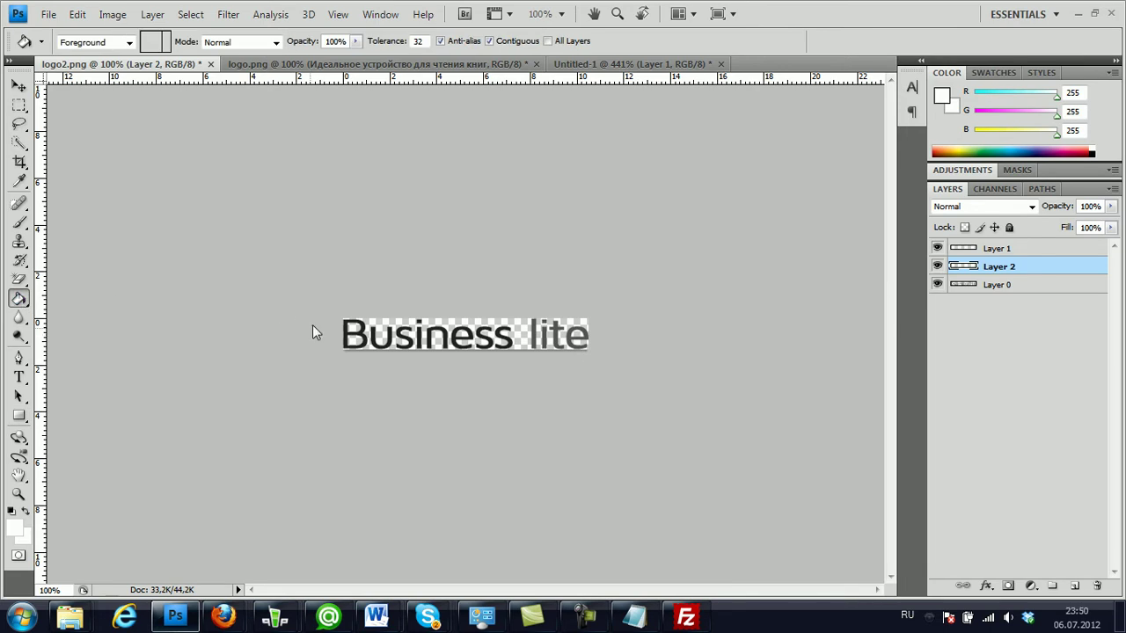
{"action": "left_click", "coordinate": [399, 333]}
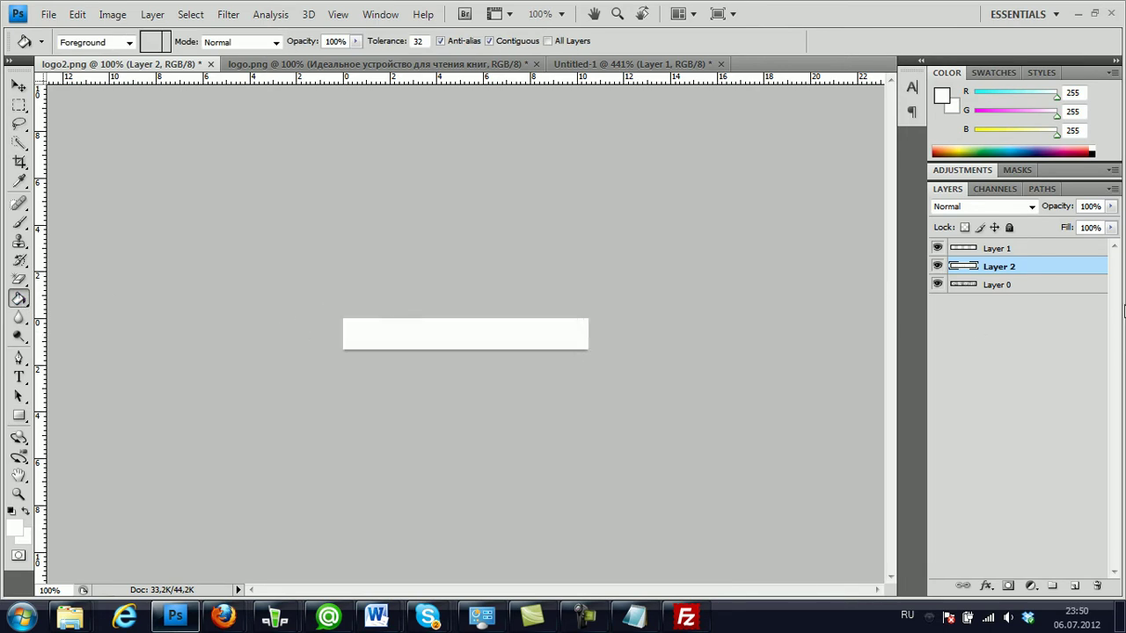
- Add the text "Kindle Touch" in black on the white logo area
{"action": "left_click", "coordinate": [19, 377]}
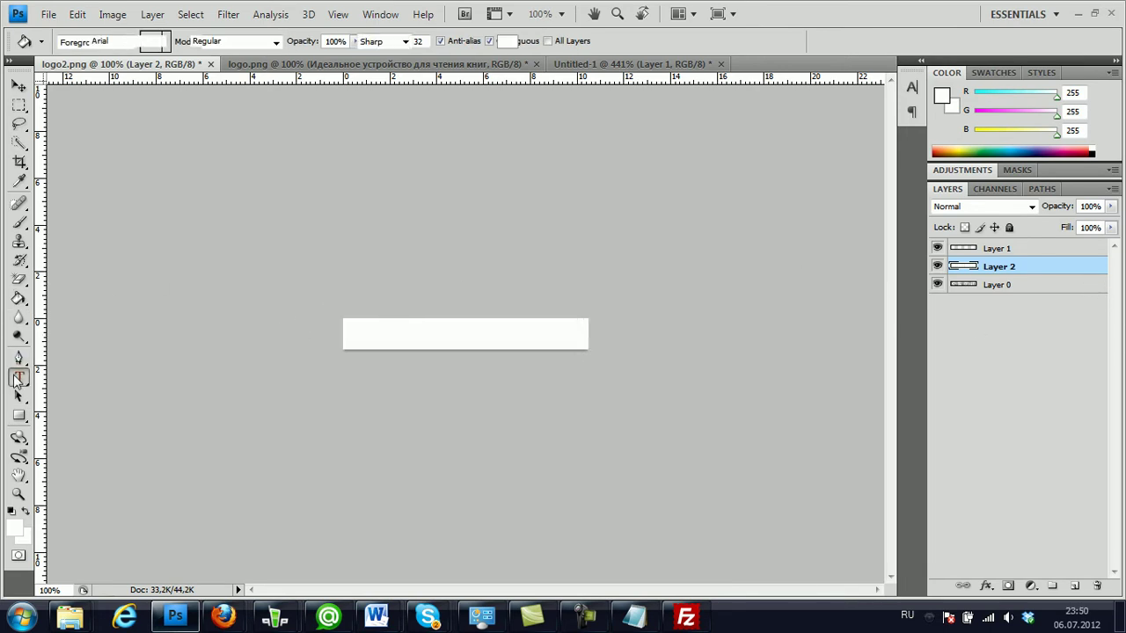
{"action": "left_click", "coordinate": [357, 340]}
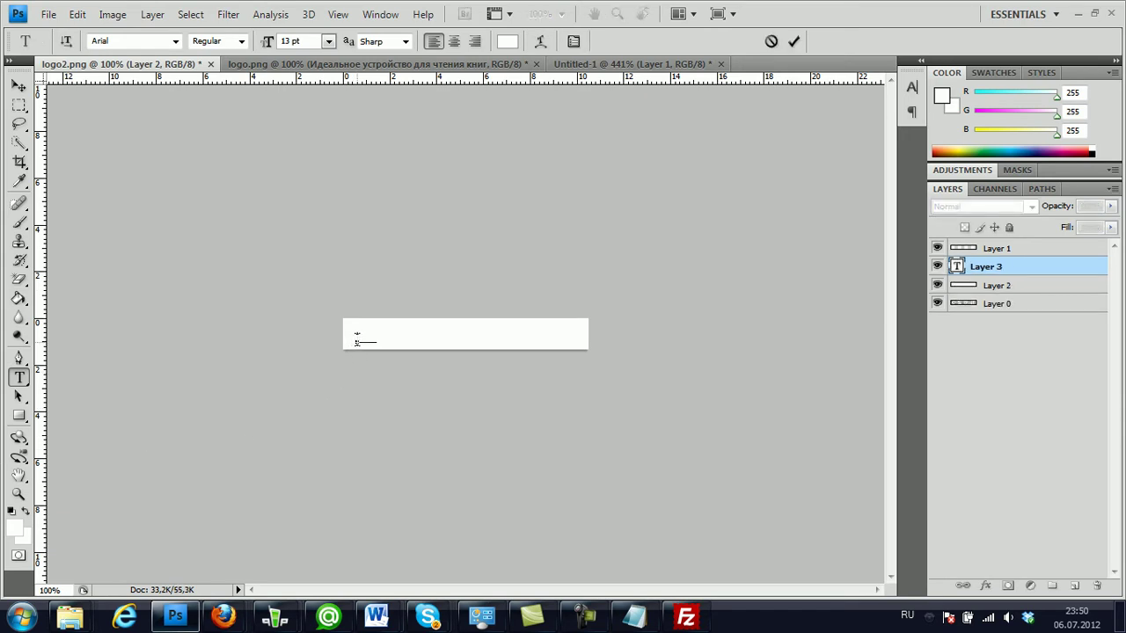
{"action": "left_click", "coordinate": [508, 41]}
{"action": "left_click_drag", "start_coordinate": [576, 433], "coordinate": [679, 495]}
{"action": "left_click", "coordinate": [837, 283]}
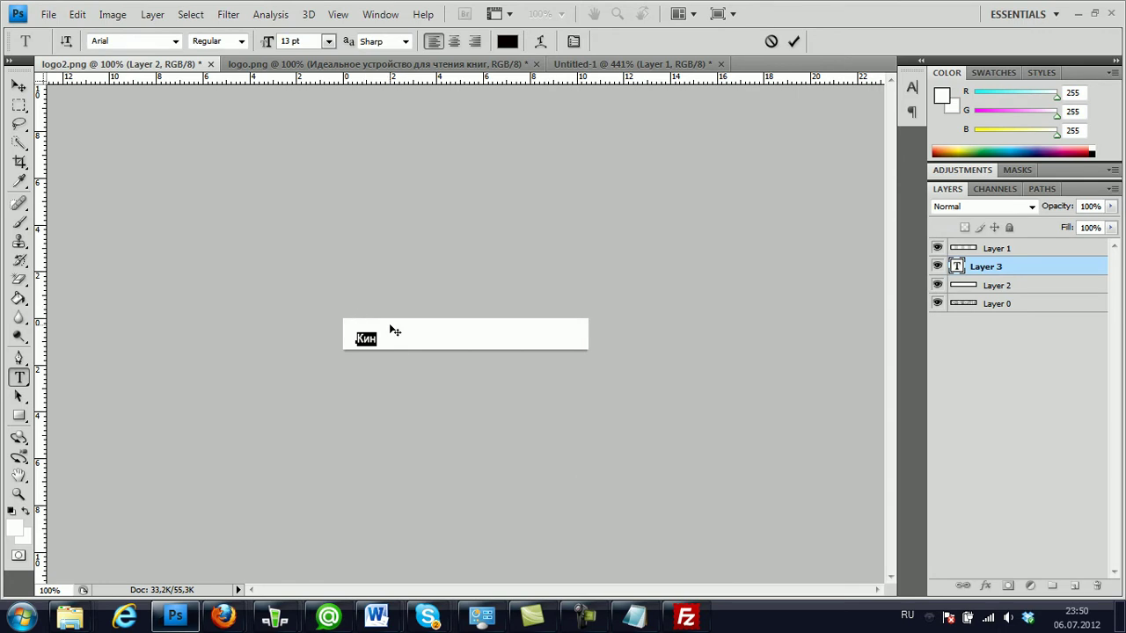
{"action": "key", "text": "alt+shift"}
{"action": "left_click", "coordinate": [389, 322]}
{"action": "key", "text": "ctrl+shift+k"}
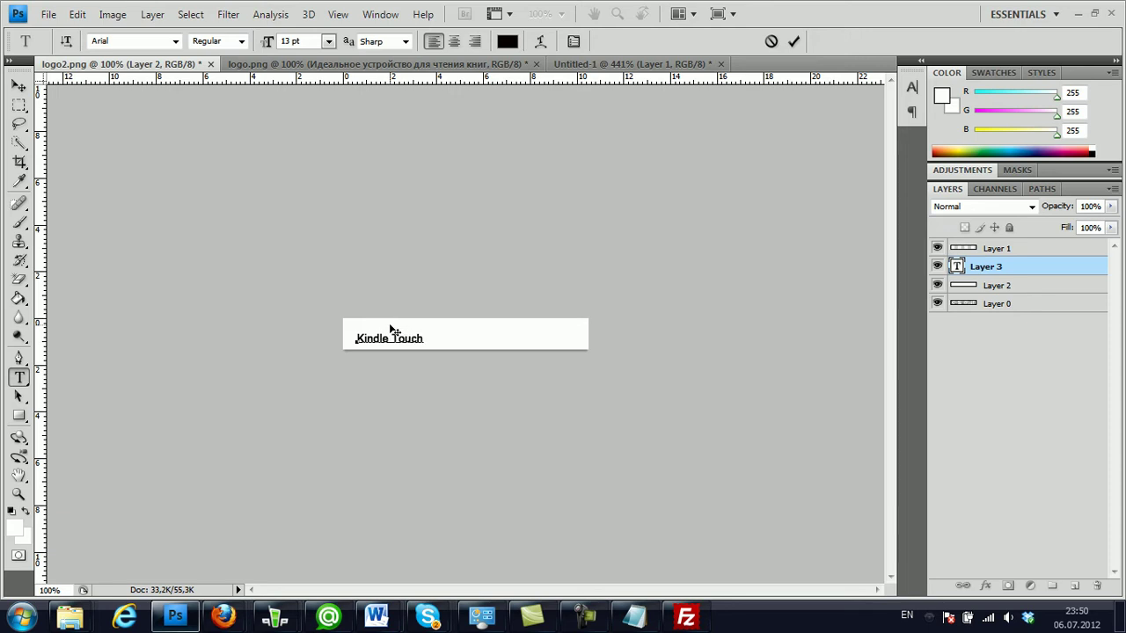
- Enlarge the whole "Kindle Touch" text to 36 pt
{"action": "triple_click", "coordinate": [393, 337]}
{"action": "left_click", "coordinate": [176, 41]}
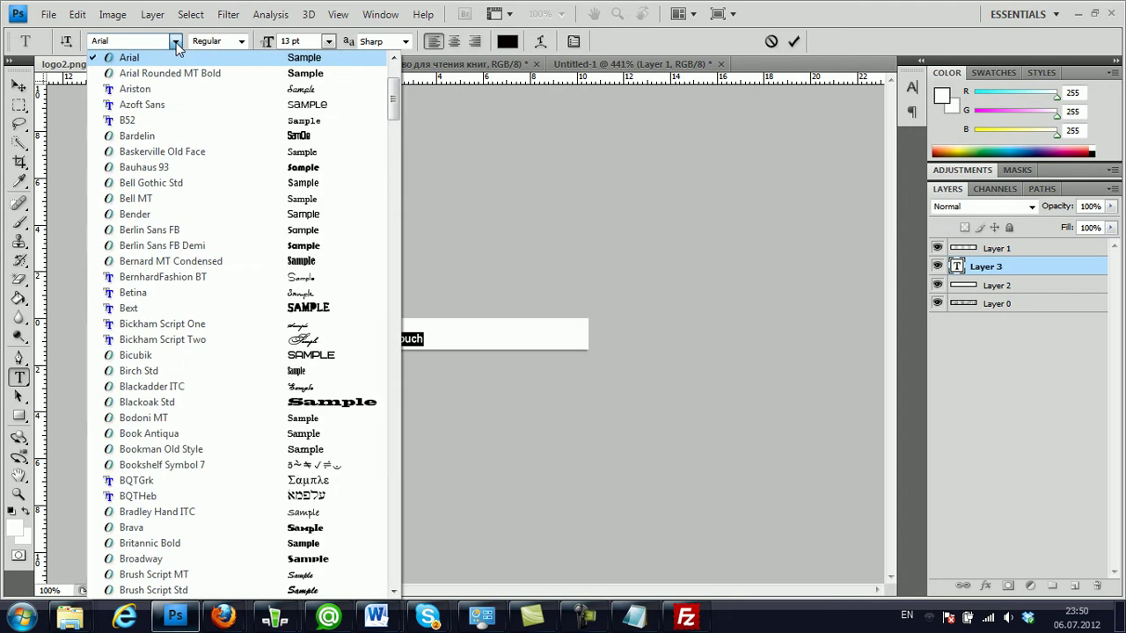
{"action": "left_click", "coordinate": [328, 42]}
{"action": "left_click", "coordinate": [330, 43]}
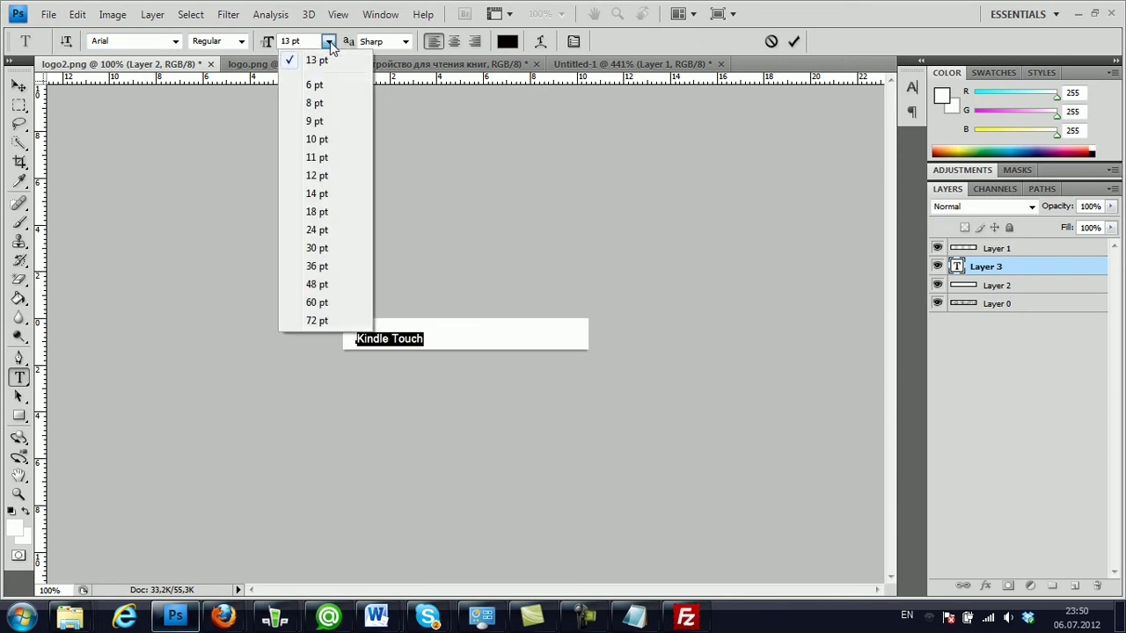
{"action": "left_click", "coordinate": [318, 212]}
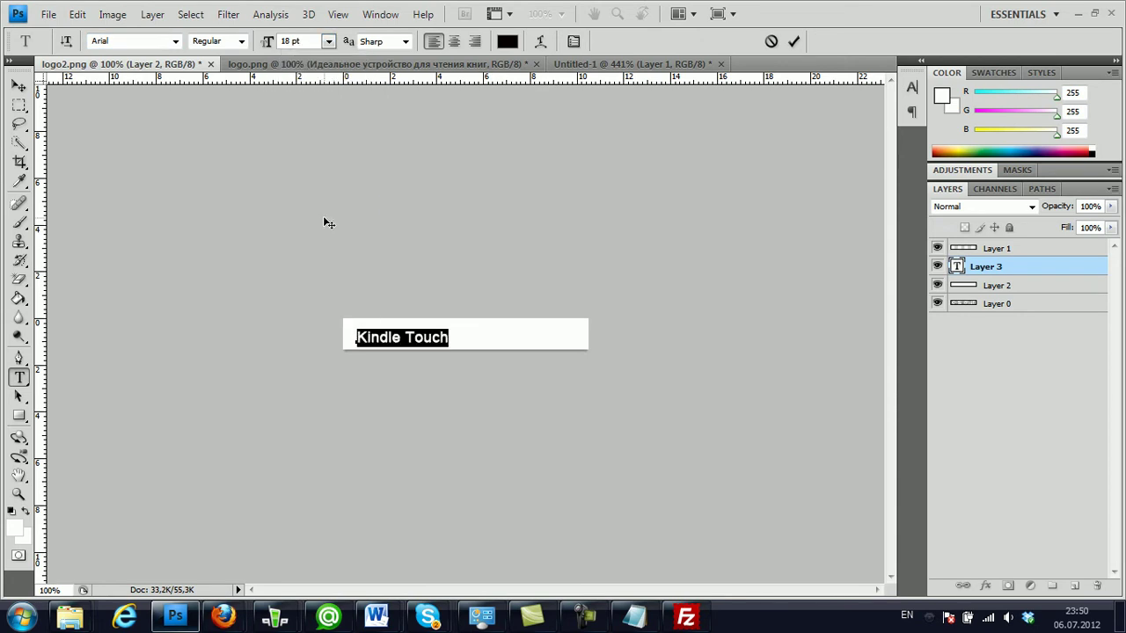
{"action": "left_click", "coordinate": [329, 41]}
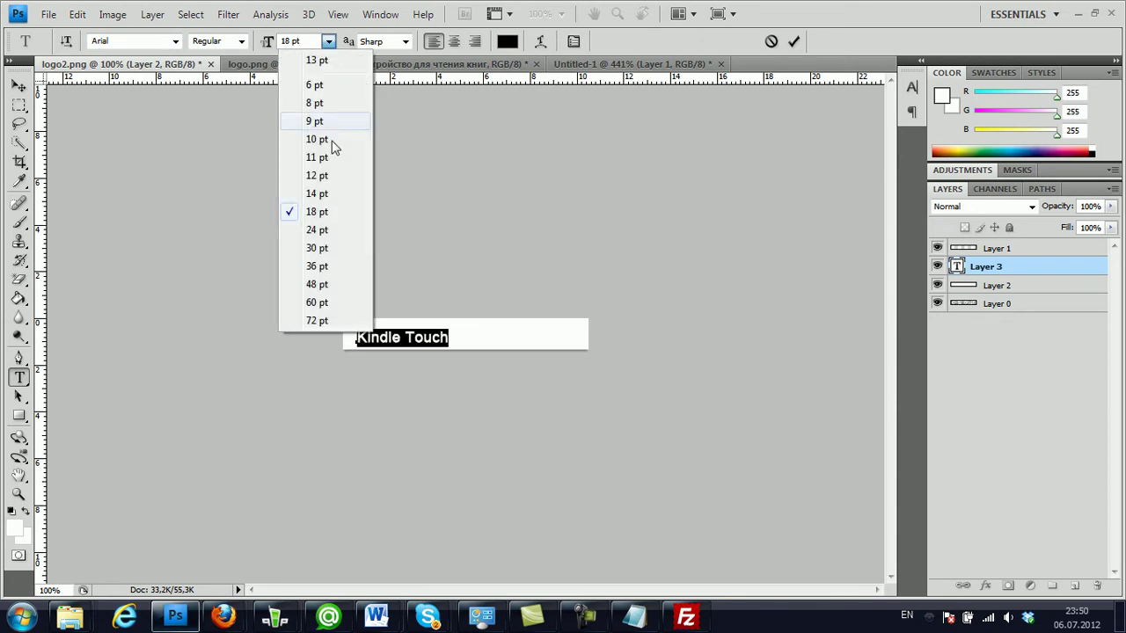
{"action": "left_click", "coordinate": [320, 234]}
{"action": "left_click", "coordinate": [412, 330]}
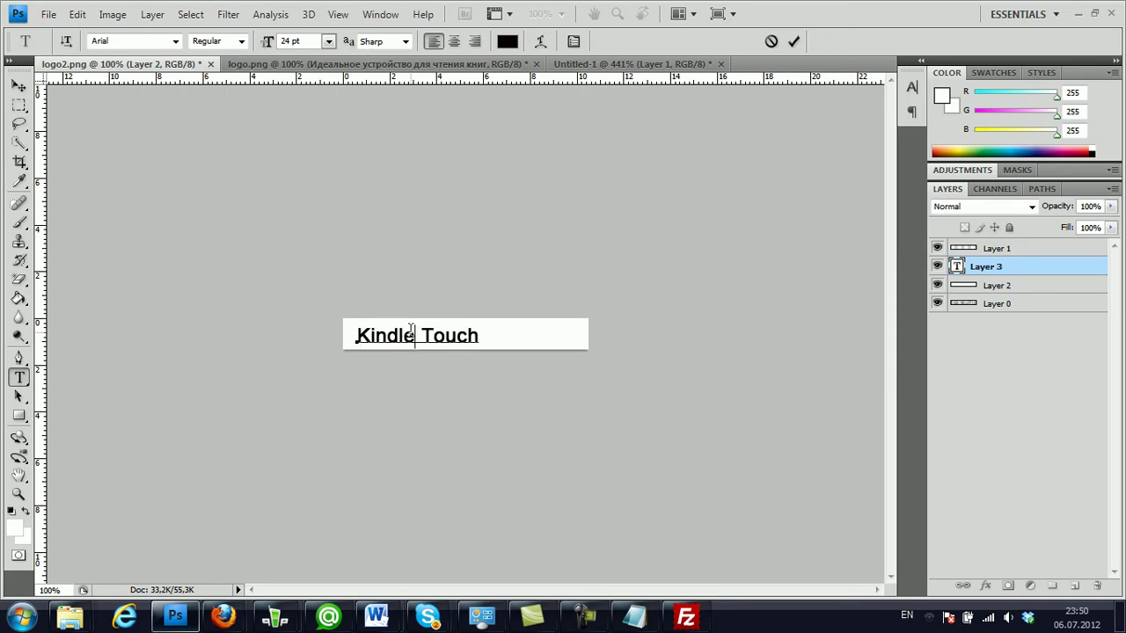
{"action": "triple_click", "coordinate": [412, 331]}
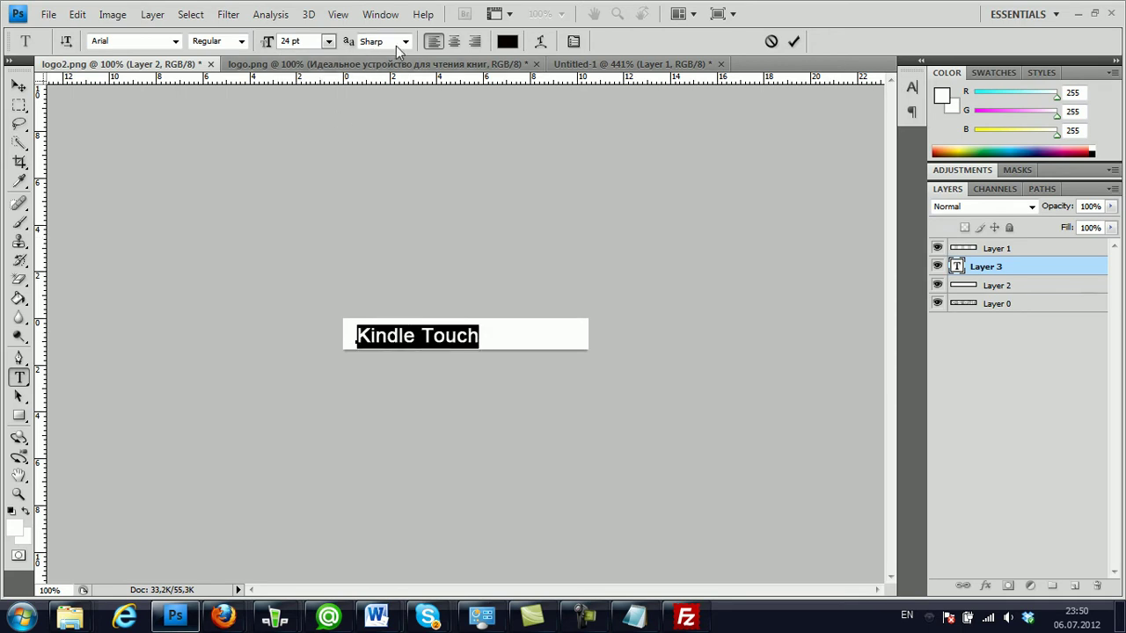
{"action": "left_click", "coordinate": [328, 42]}
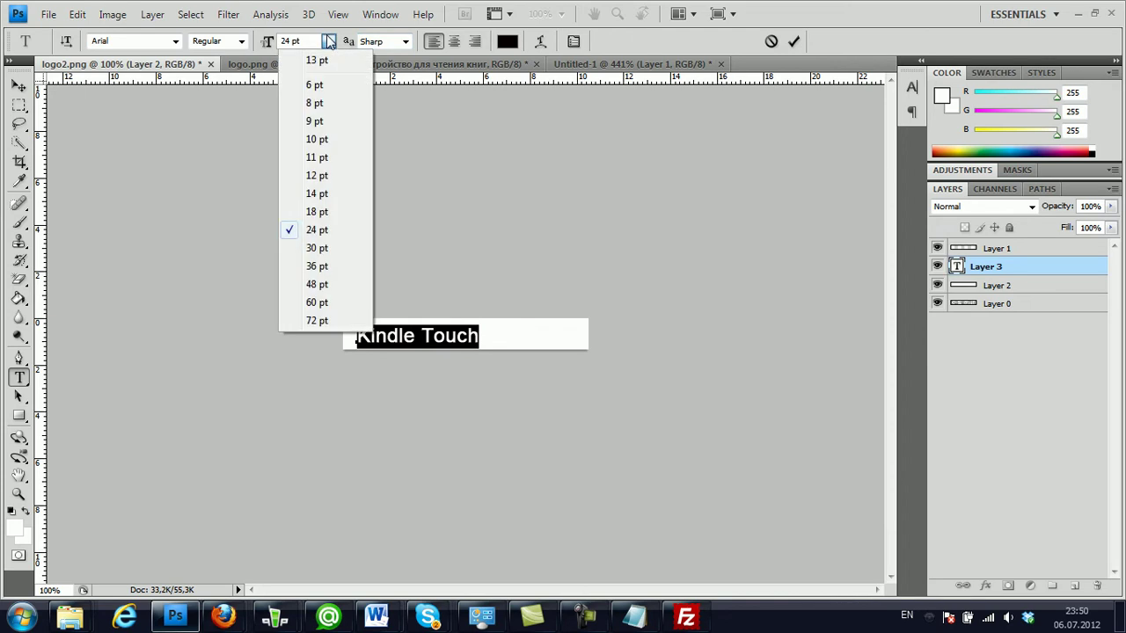
{"action": "left_click", "coordinate": [328, 265]}
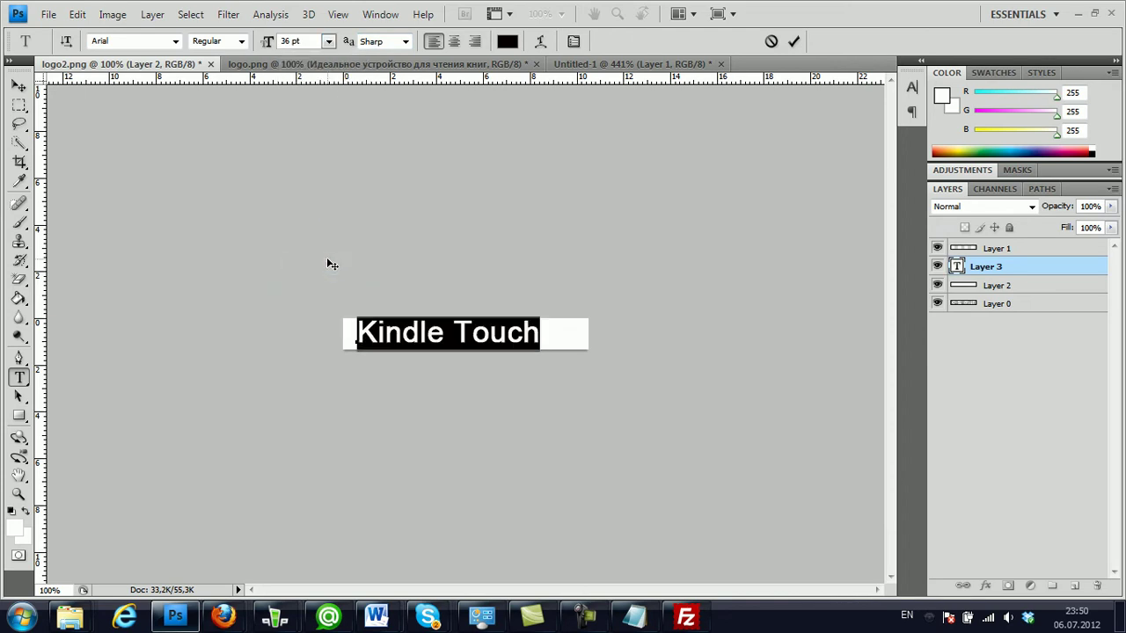
- Move the "Kindle Touch" text to the left edge of the white area and centre it vertically
{"action": "left_click", "coordinate": [387, 339]}
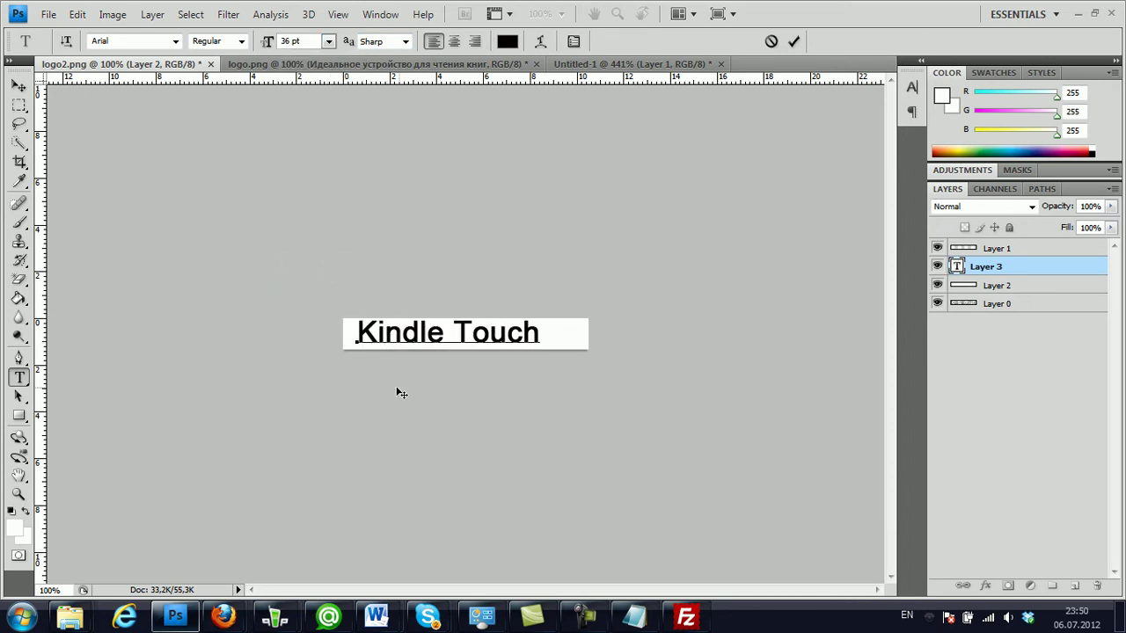
{"action": "left_click_drag", "start_coordinate": [392, 388], "coordinate": [387, 389]}
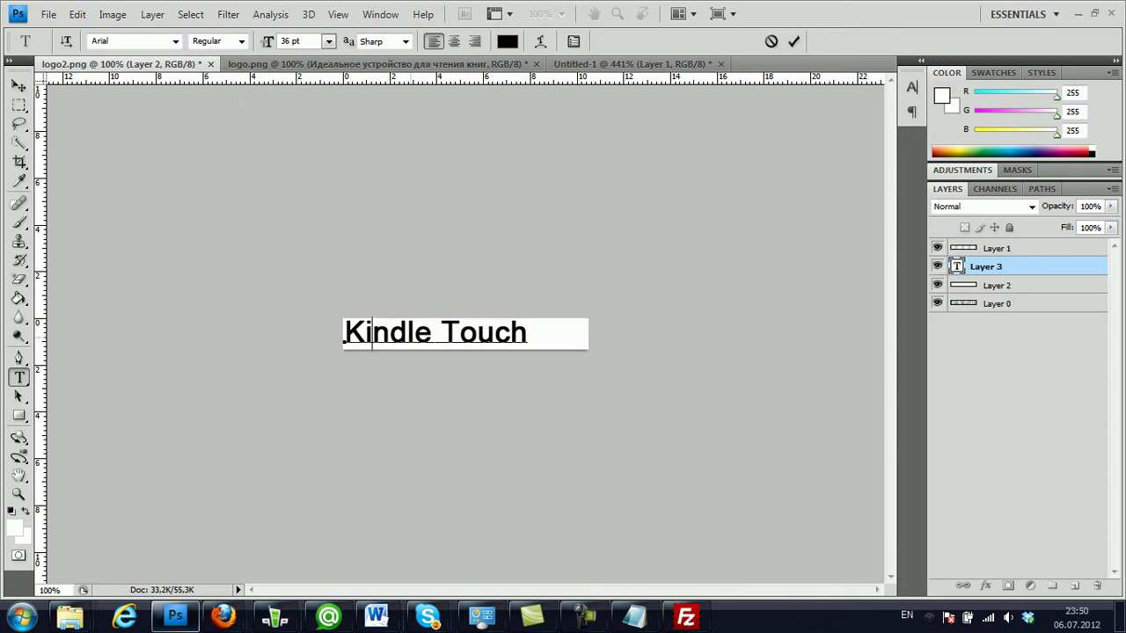
{"action": "left_click_drag", "start_coordinate": [430, 380], "coordinate": [431, 382]}
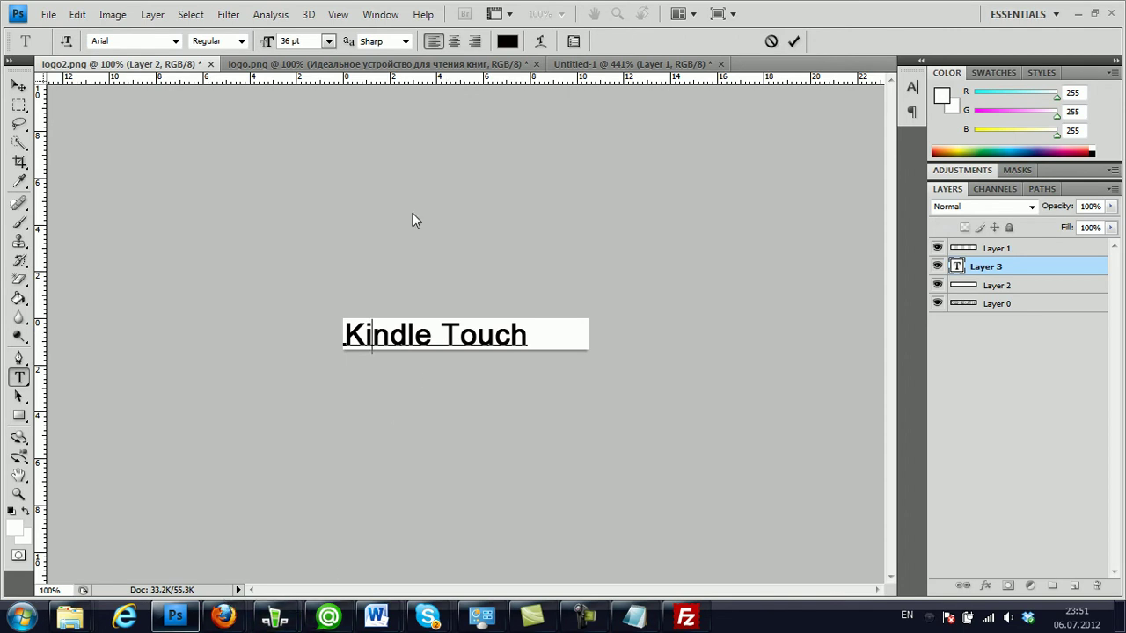
- Sample the orange of the word "touch" in the Untitled-1 screenshot as the foreground colour
{"action": "left_click", "coordinate": [623, 65]}
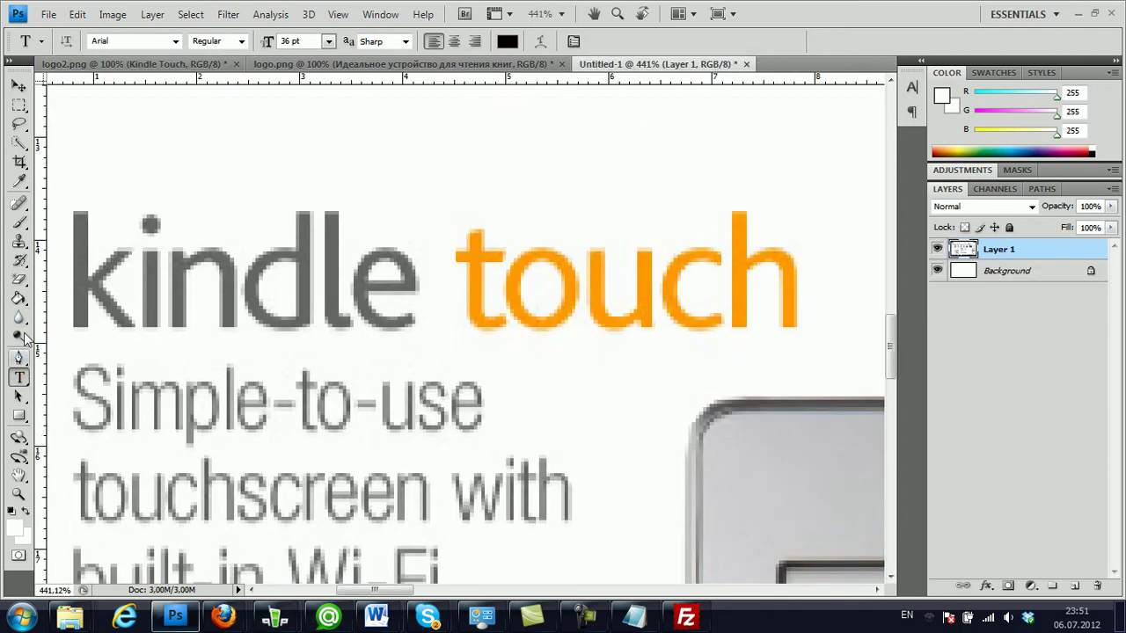
{"action": "left_click", "coordinate": [19, 182]}
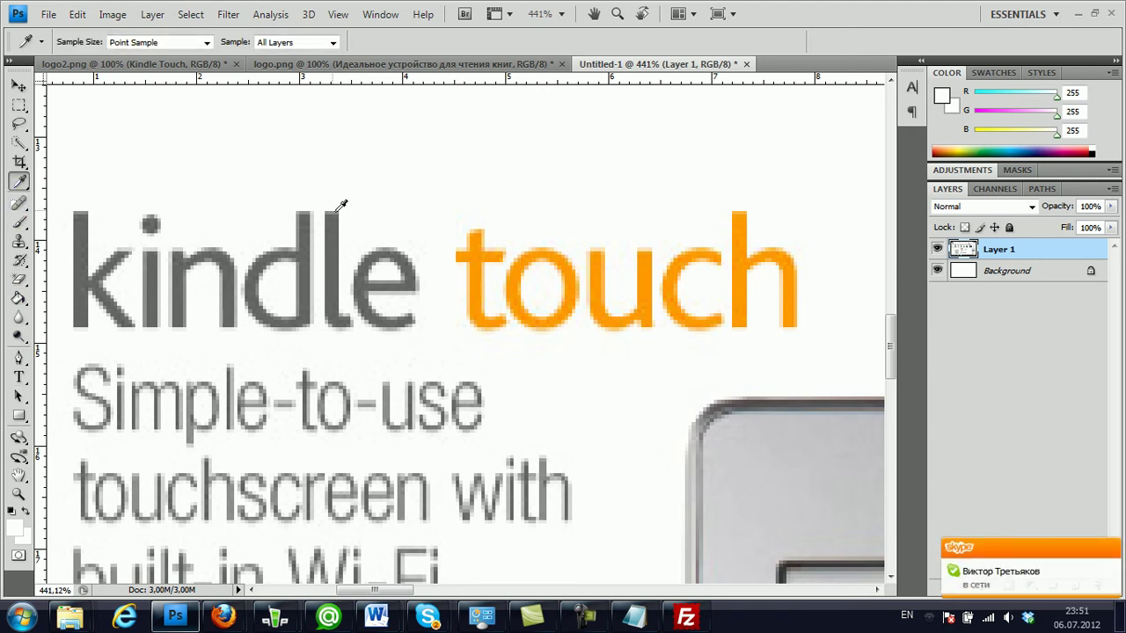
{"action": "left_click", "coordinate": [475, 254]}
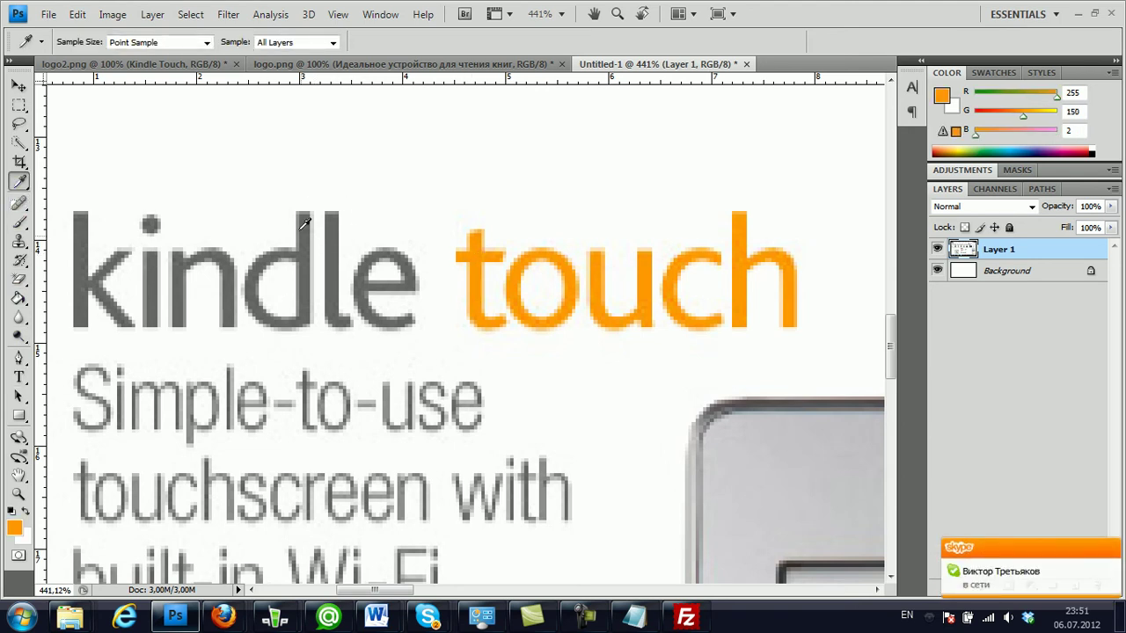
- Recolour only the word "Touch" in the logo2.png text with the sampled orange ff9602
{"action": "left_click", "coordinate": [120, 65]}
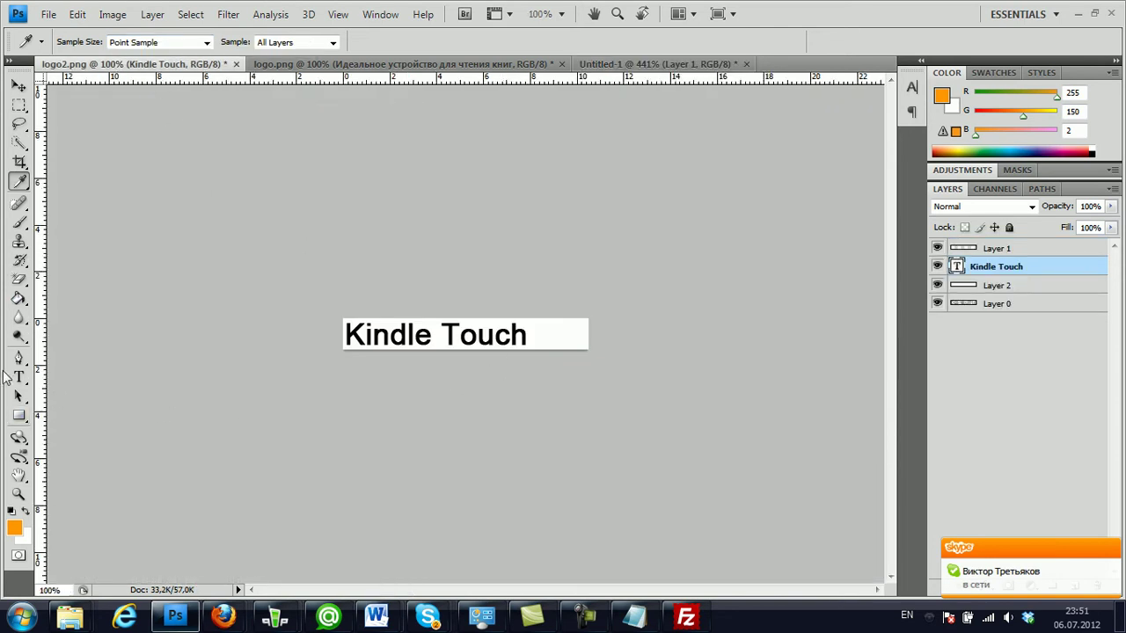
{"action": "double_click", "coordinate": [957, 268]}
{"action": "left_click", "coordinate": [477, 336]}
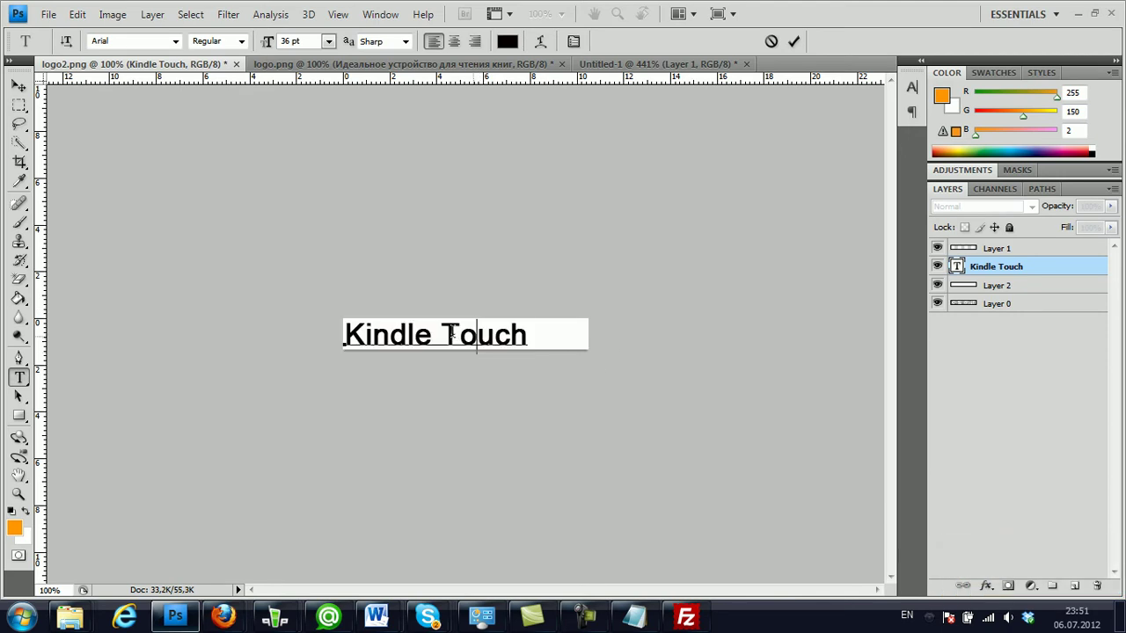
{"action": "left_click_drag", "start_coordinate": [440, 336], "coordinate": [538, 343]}
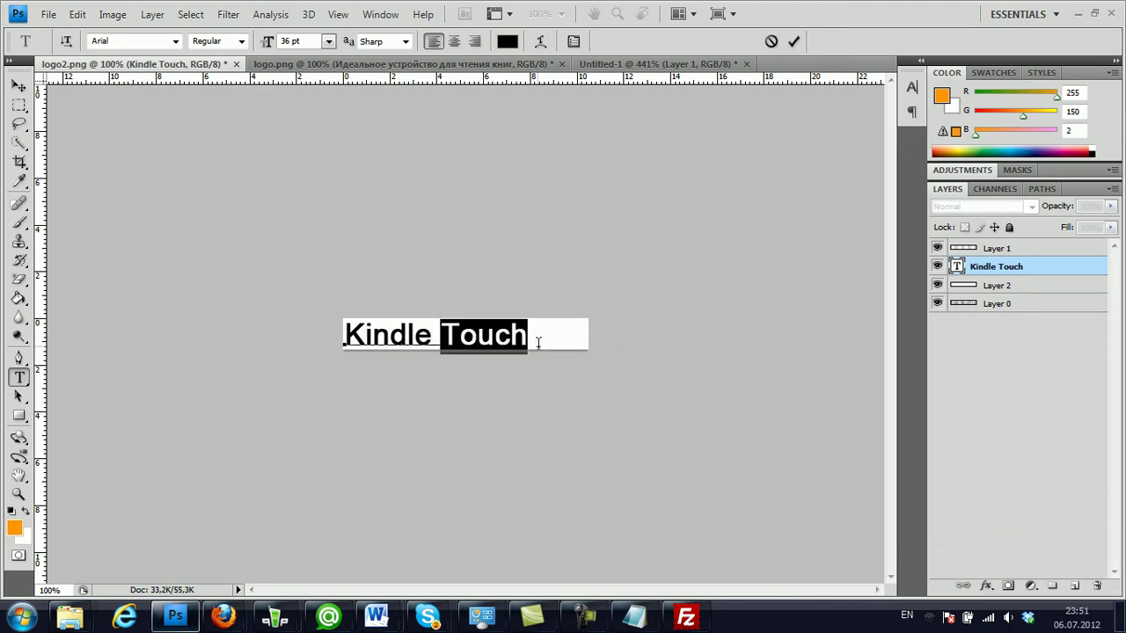
{"action": "left_click", "coordinate": [507, 41]}
{"action": "left_click", "coordinate": [15, 528]}
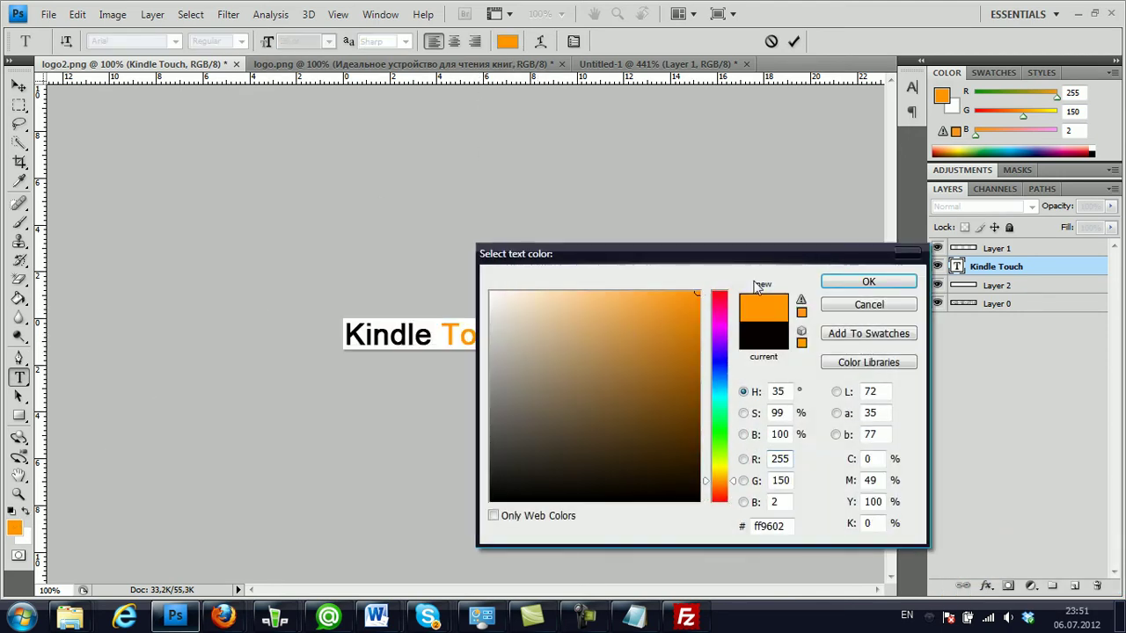
{"action": "left_click", "coordinate": [831, 283]}
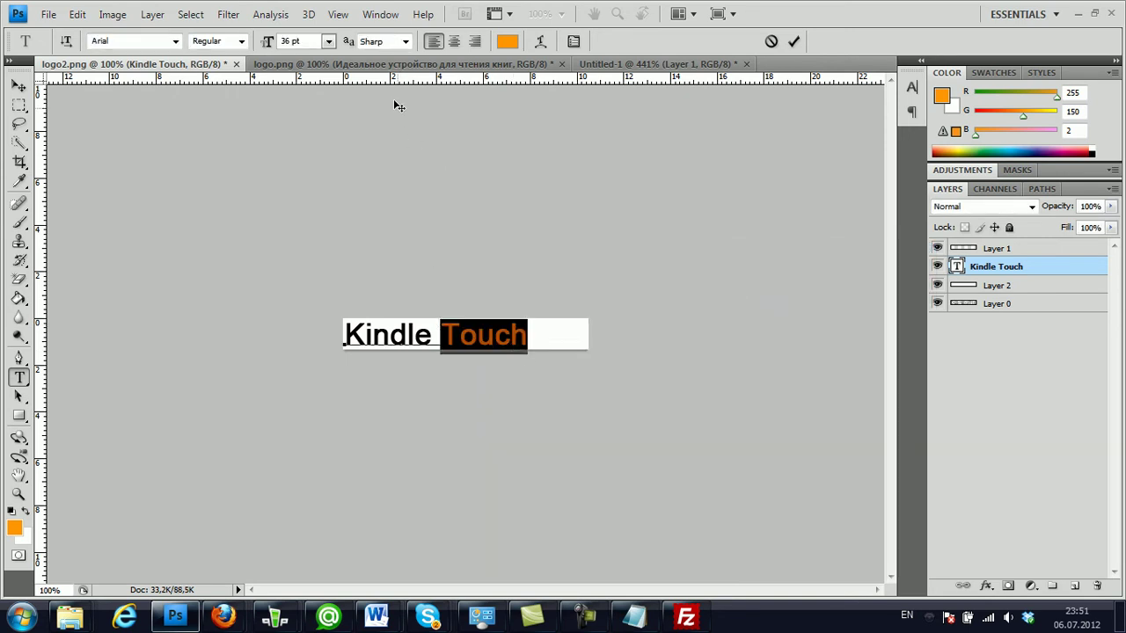
- Sample the dark grey of the word "kindle" in the Untitled-1 screenshot as the foreground colour
{"action": "left_click", "coordinate": [675, 64]}
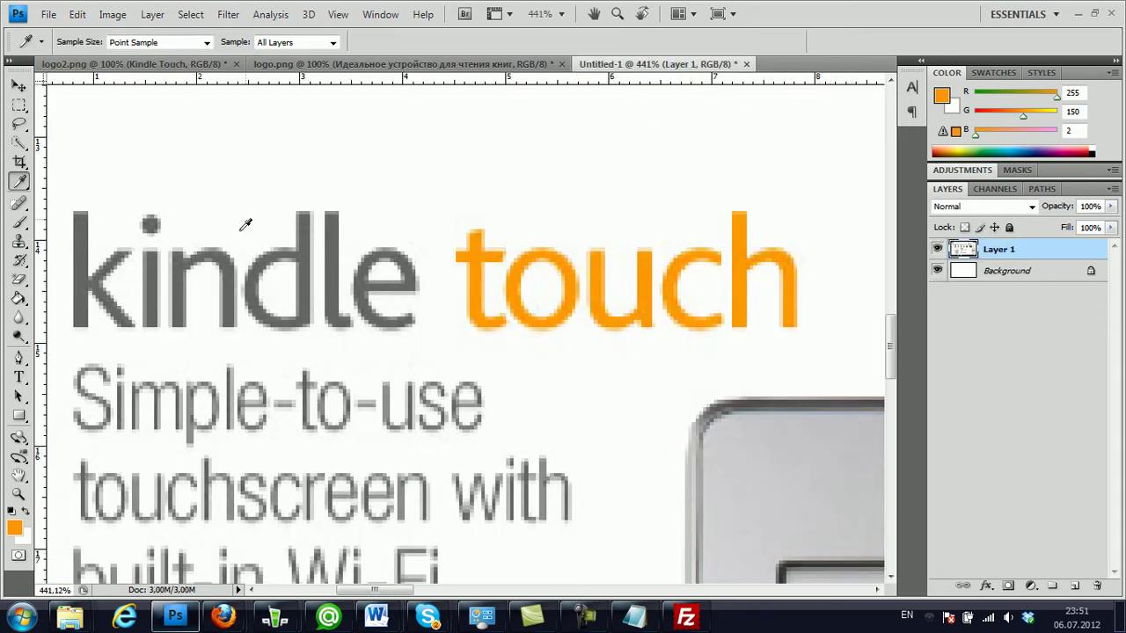
{"action": "left_click", "coordinate": [340, 255]}
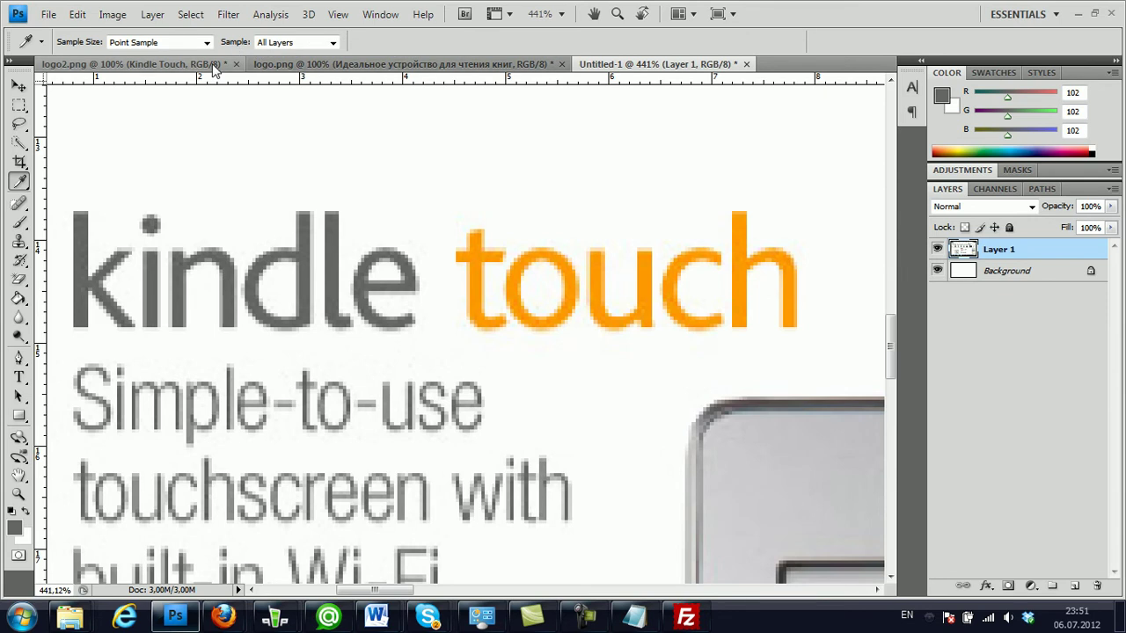
- Recolour only the word "Kindle" in the logo2.png text with the sampled grey (RGB 102, 102, 102) and commit the text
{"action": "left_click", "coordinate": [193, 66]}
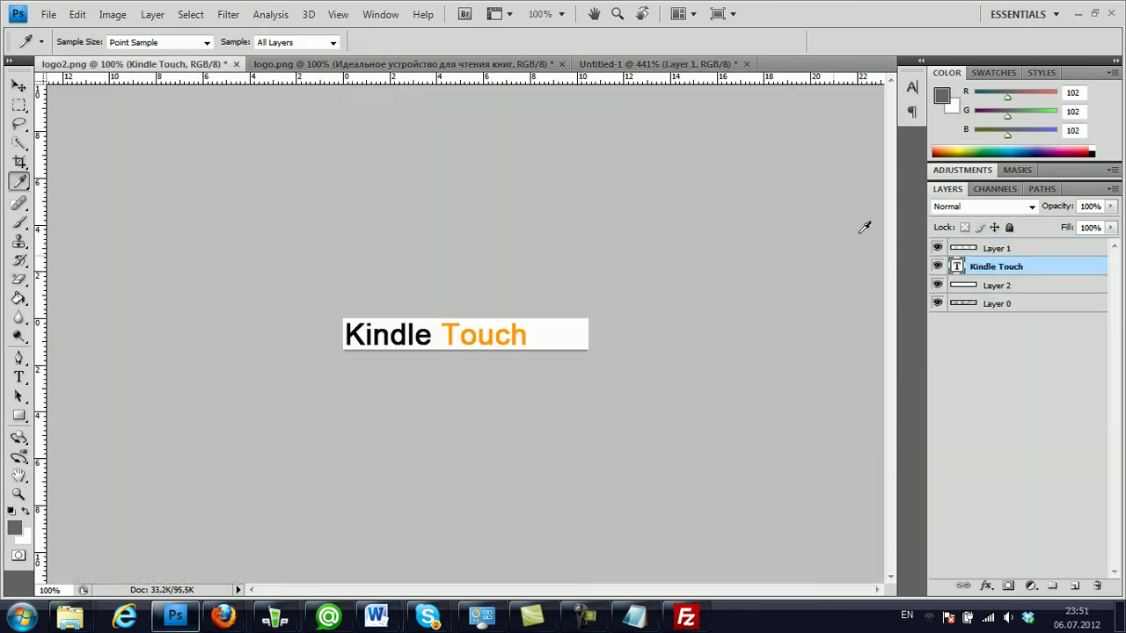
{"action": "key", "text": "t"}
{"action": "triple_click", "coordinate": [480, 325]}
{"action": "left_click", "coordinate": [439, 334]}
{"action": "left_click_drag", "start_coordinate": [440, 334], "coordinate": [309, 320]}
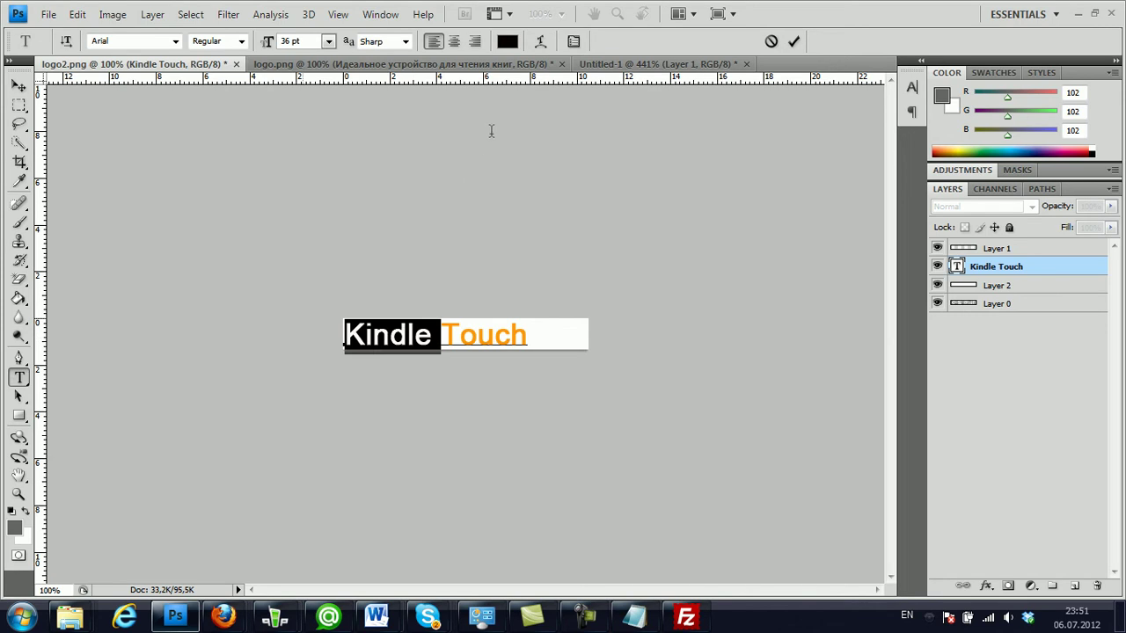
{"action": "left_click", "coordinate": [507, 41]}
{"action": "left_click", "coordinate": [14, 528]}
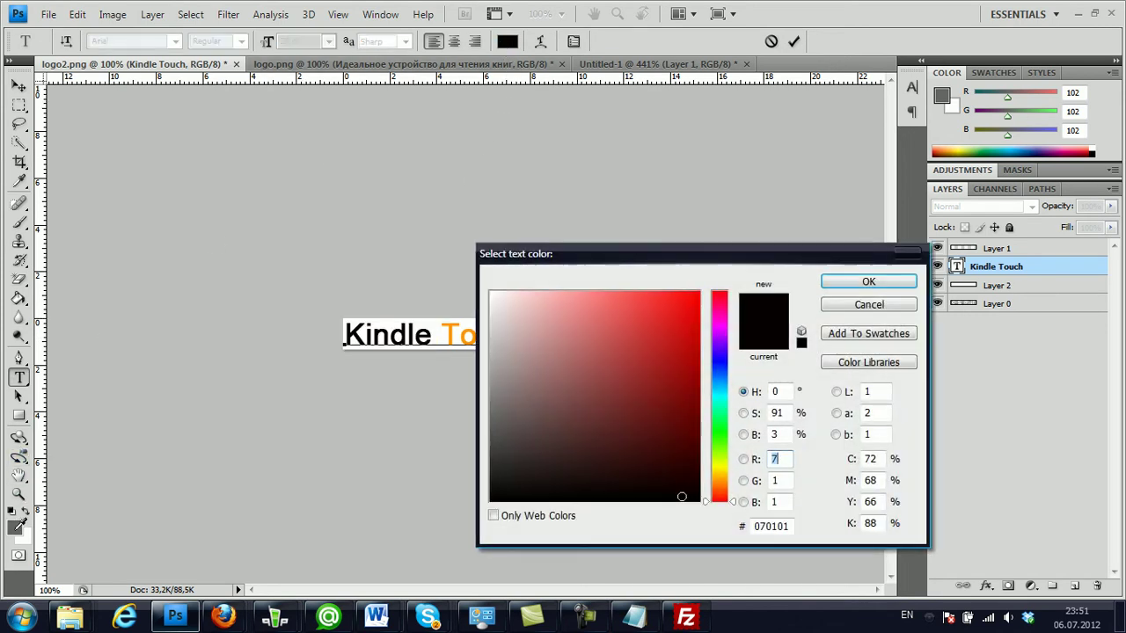
{"action": "left_click", "coordinate": [852, 280]}
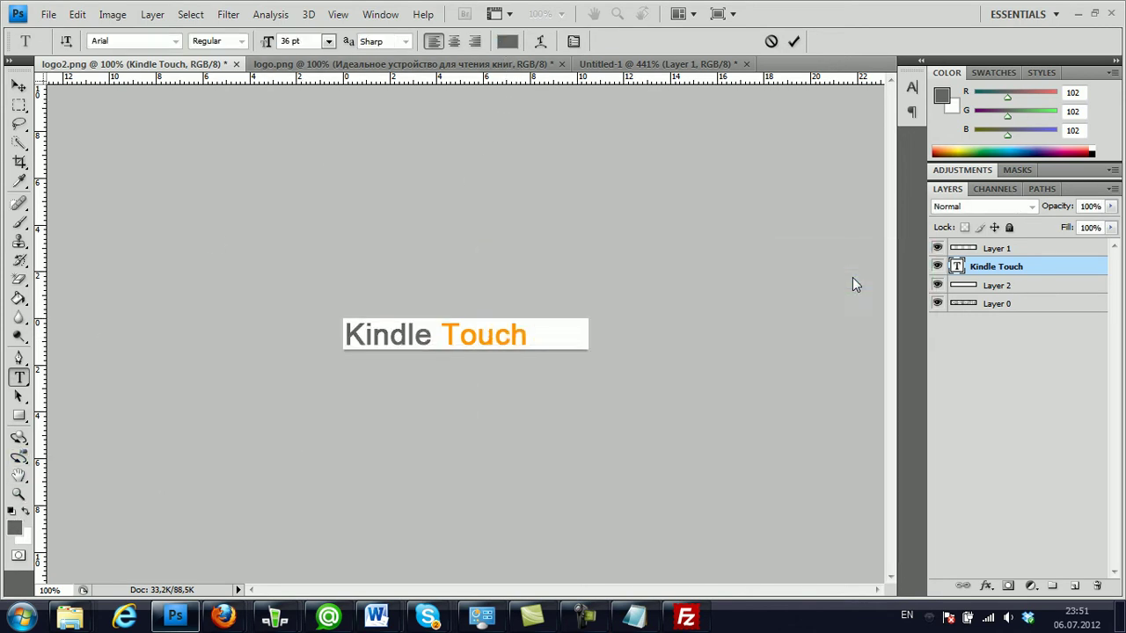
{"action": "left_click", "coordinate": [12, 105]}
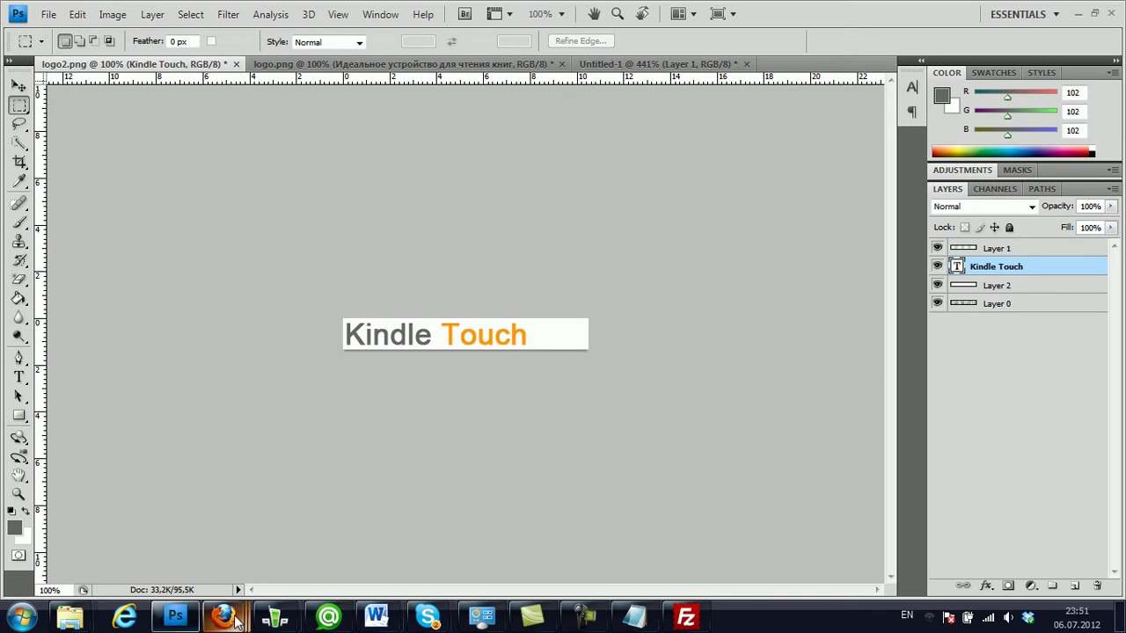
{"action": "mouse_move", "coordinate": [236, 621]}
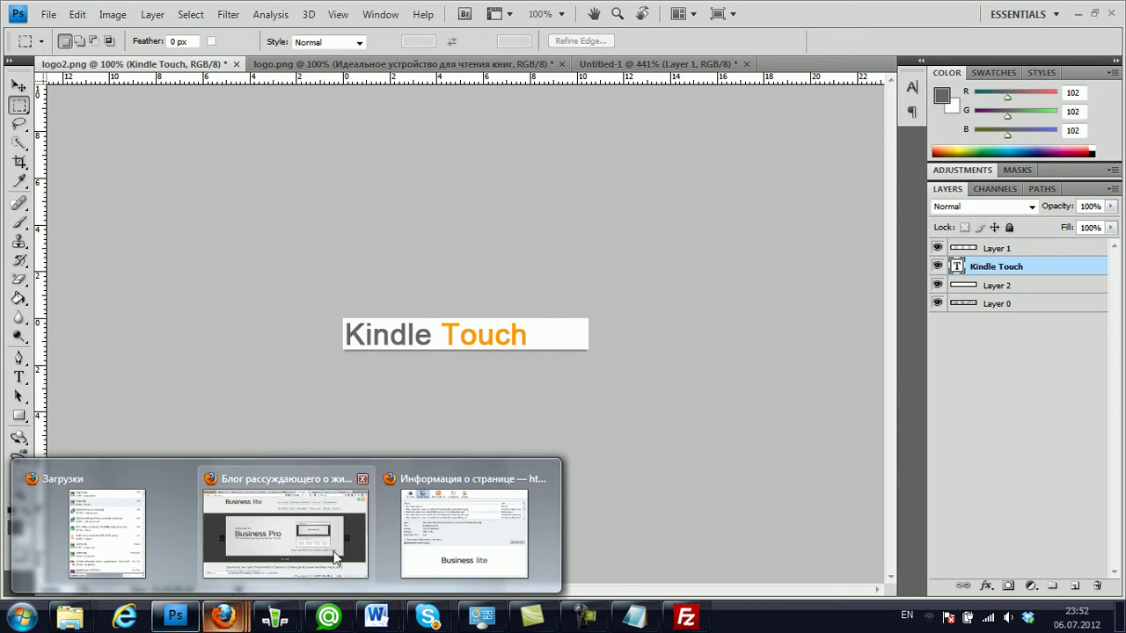
{"action": "left_click", "coordinate": [285, 532]}
{"action": "left_click", "coordinate": [765, 14]}
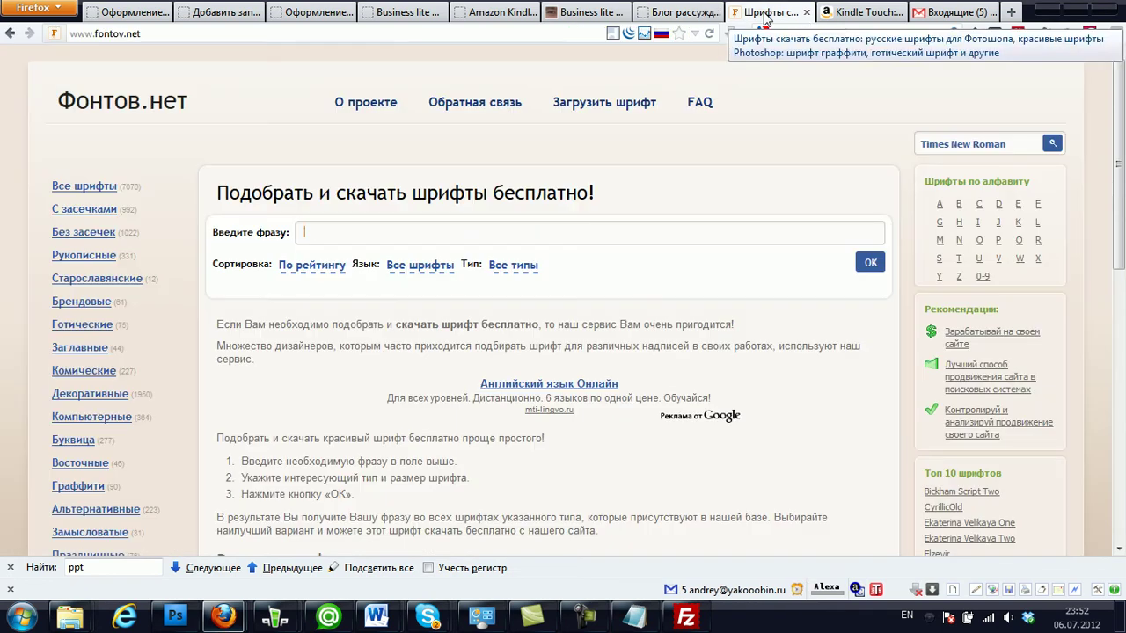
{"action": "left_click_drag", "start_coordinate": [96, 40], "coordinate": [143, 35]}
{"action": "left_click", "coordinate": [218, 36]}
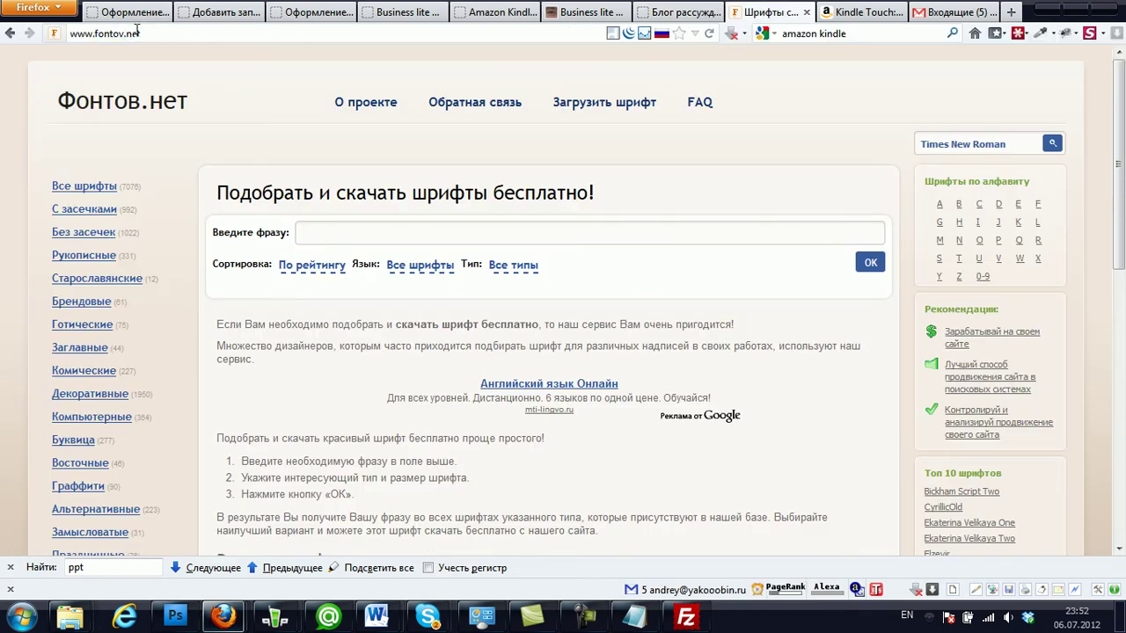
- Enter "Kindle Touch" as the sample phrase for the font search
{"action": "left_click", "coordinate": [338, 230]}
{"action": "type", "text": "Kindle"}
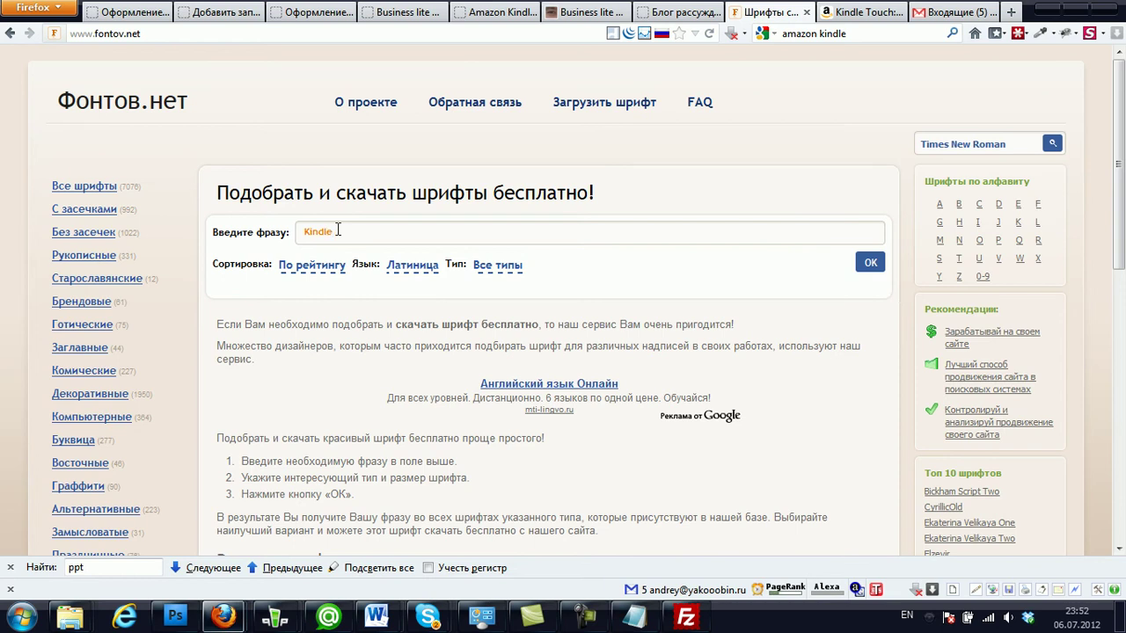
{"action": "type", "text": "Touch"}
{"action": "left_click_drag", "start_coordinate": [366, 231], "coordinate": [233, 214]}
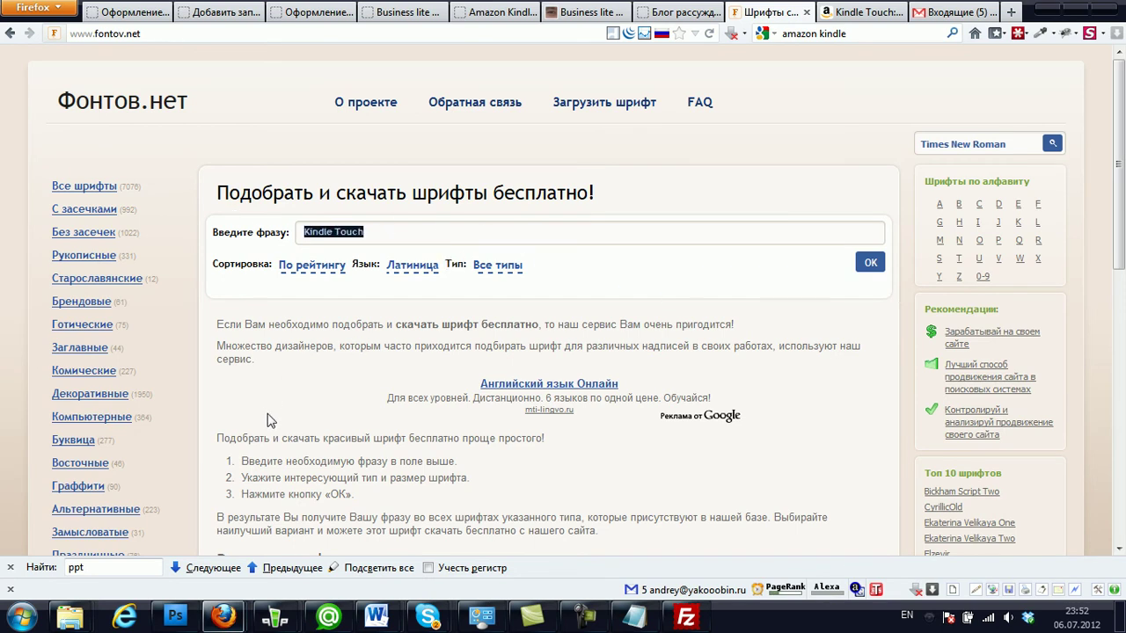
- List the fonts with the language filter Кириллица and set the preview size to 32px
{"action": "left_click", "coordinate": [417, 269]}
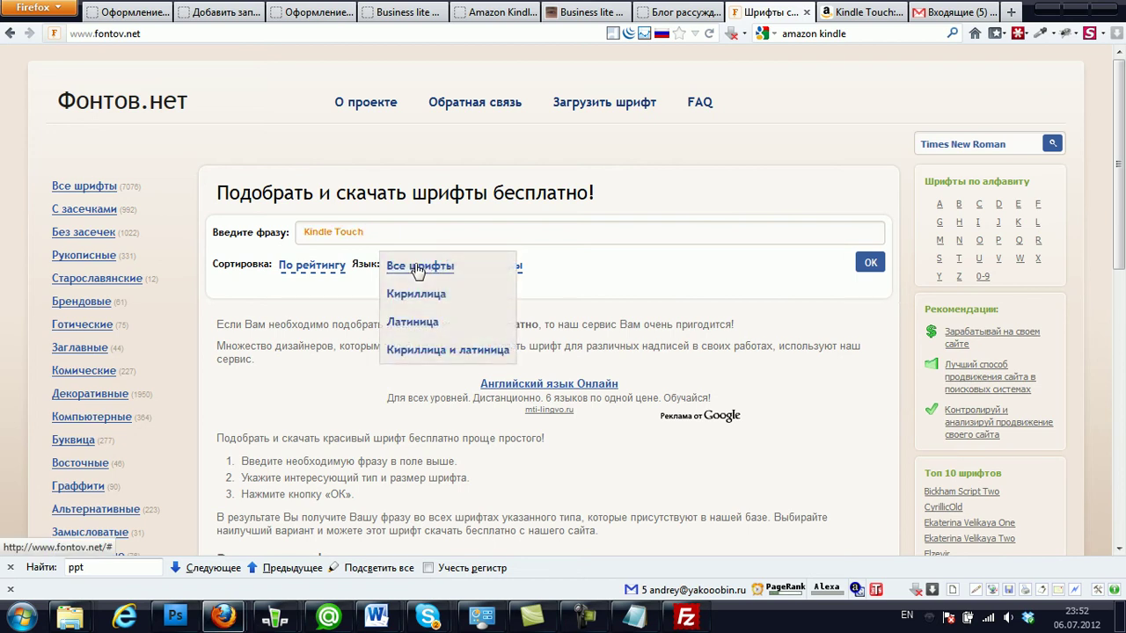
{"action": "left_click", "coordinate": [418, 293]}
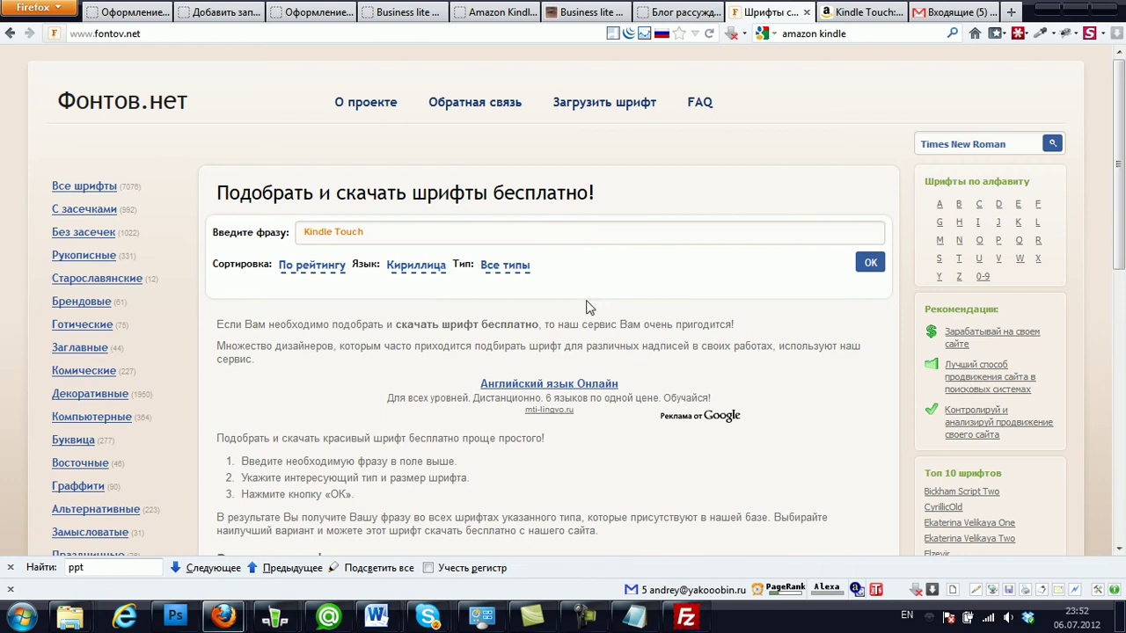
{"action": "left_click", "coordinate": [871, 263]}
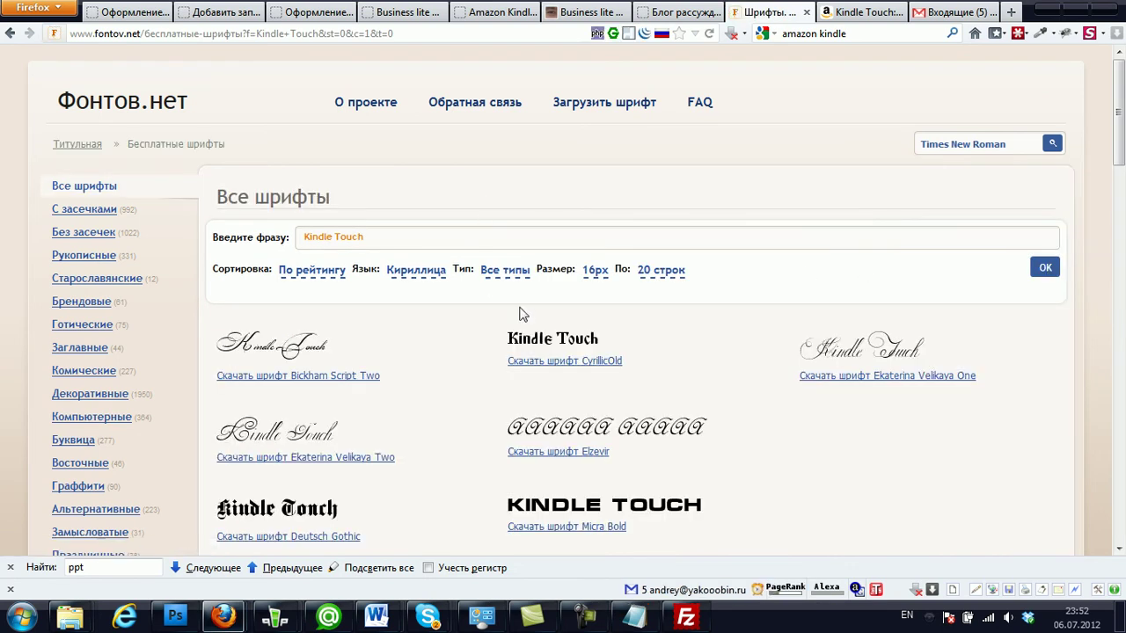
{"action": "left_click", "coordinate": [593, 271]}
{"action": "left_click", "coordinate": [595, 524]}
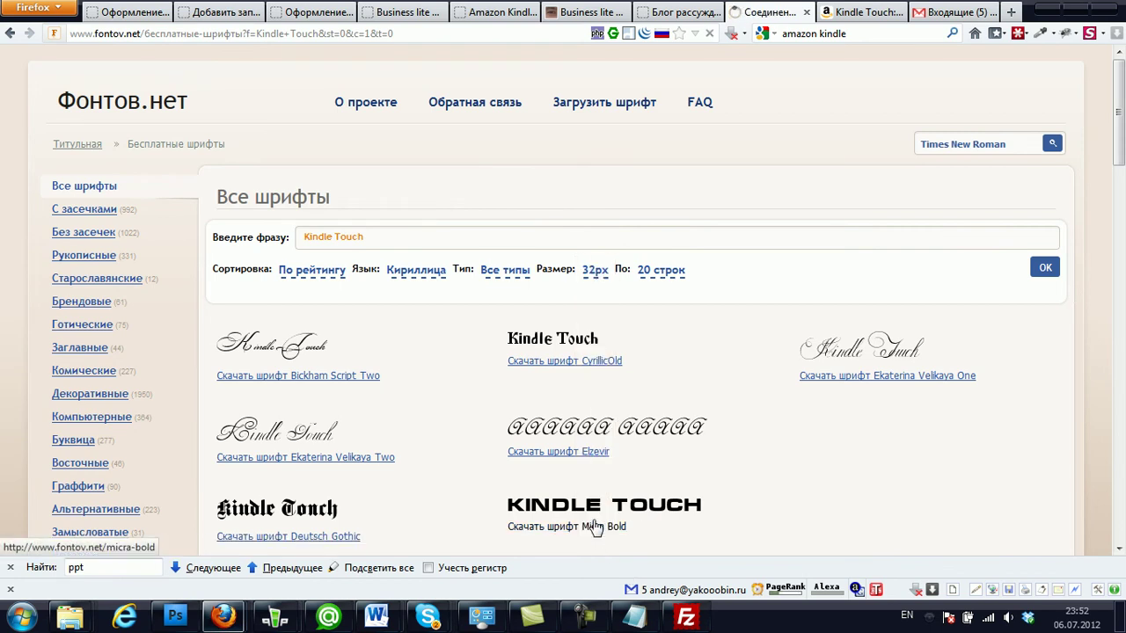
- Set the font list to show 50 строк per page
{"action": "left_click", "coordinate": [675, 280]}
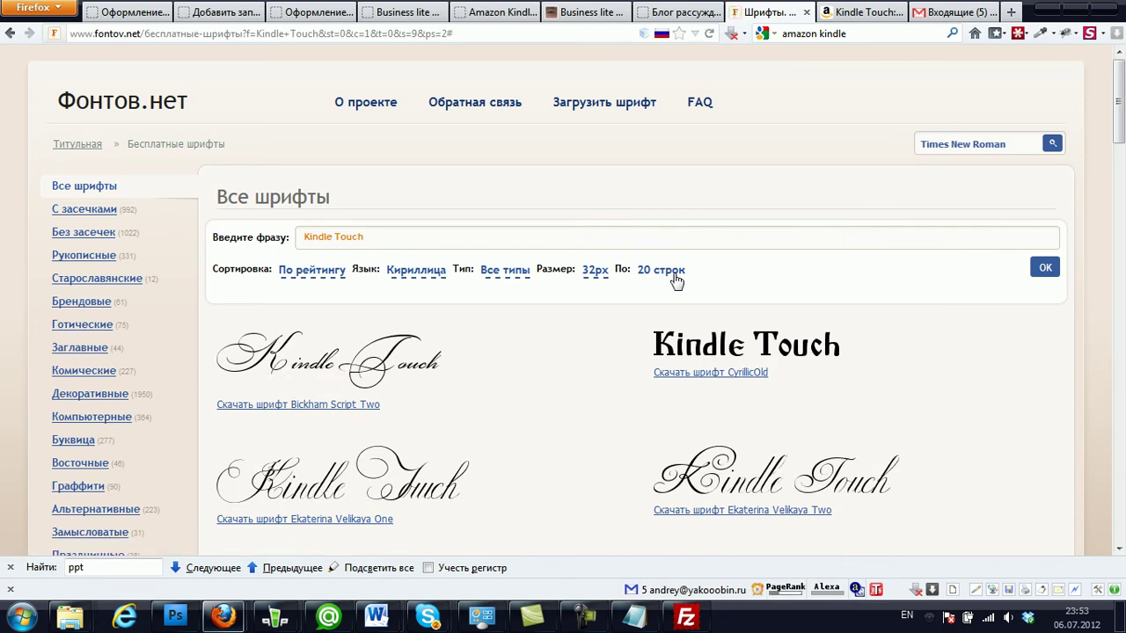
{"action": "left_click", "coordinate": [676, 279]}
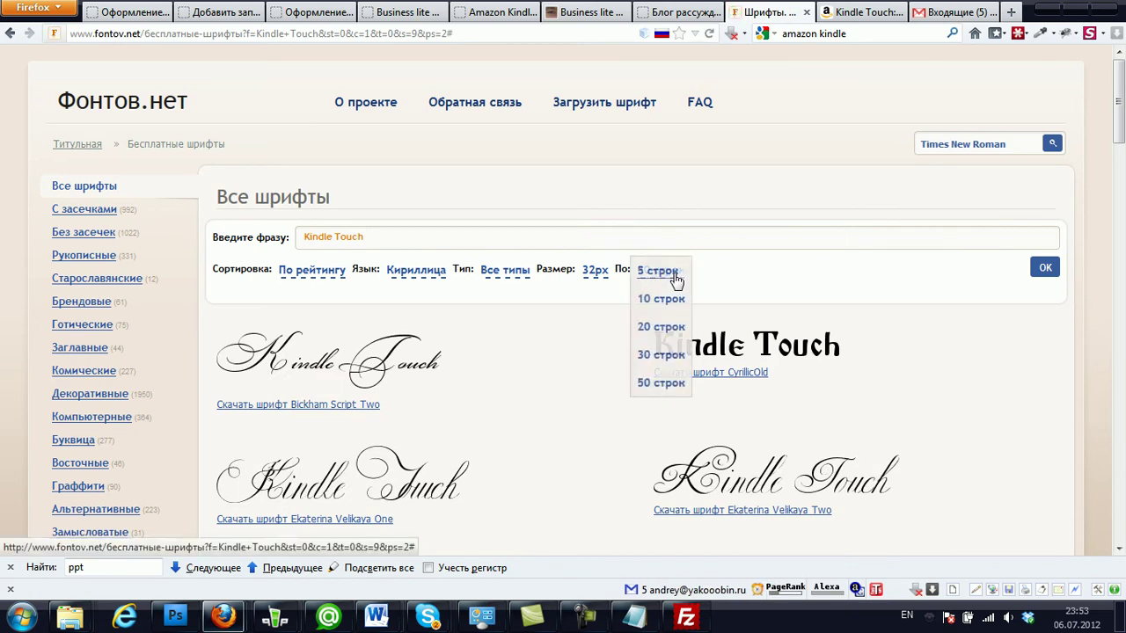
{"action": "left_click", "coordinate": [659, 382]}
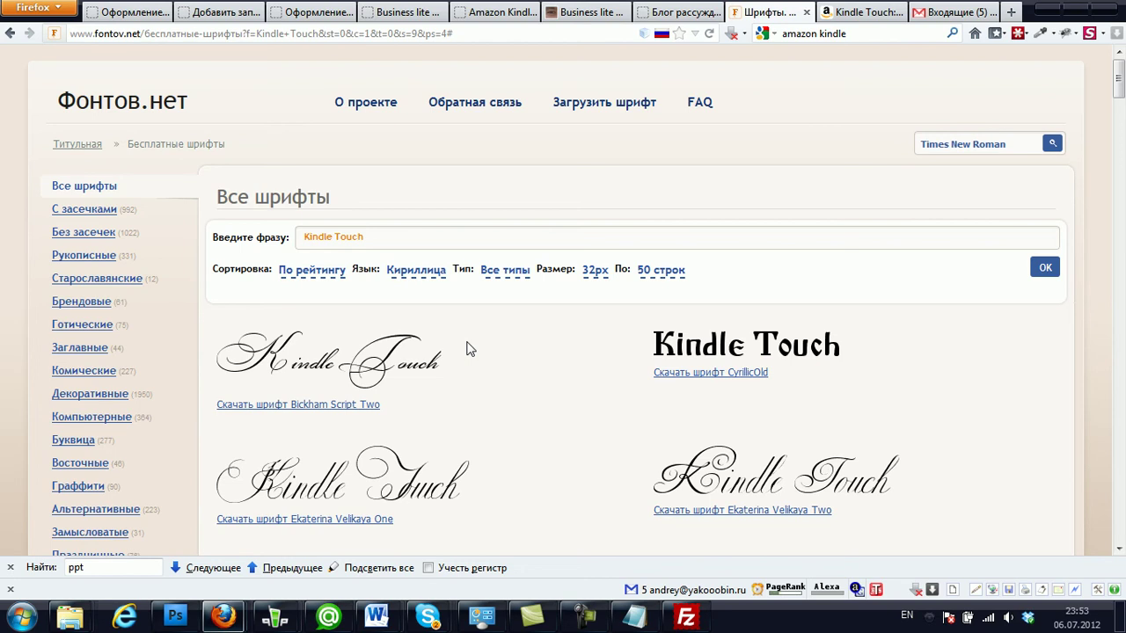
- Examine the "Kindle Touch" previews on the first page of fonts for one that suits the logo
{"action": "scroll", "coordinate": [466, 349], "scroll_direction": "down", "scroll_amount": 9}
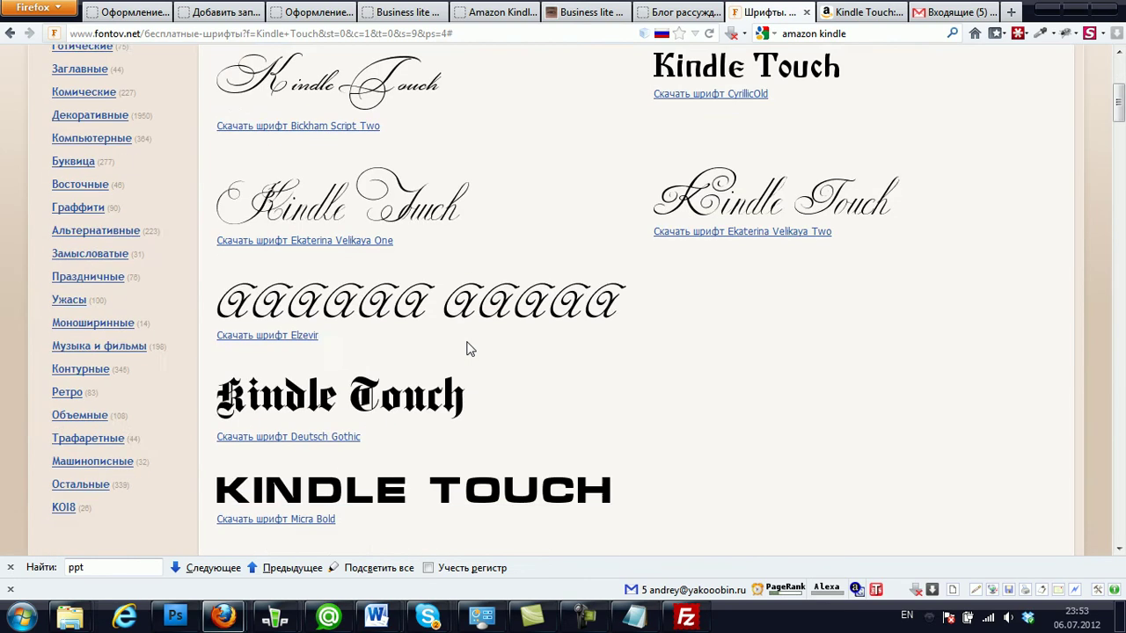
{"action": "scroll", "coordinate": [466, 349], "scroll_direction": "down", "scroll_amount": 5}
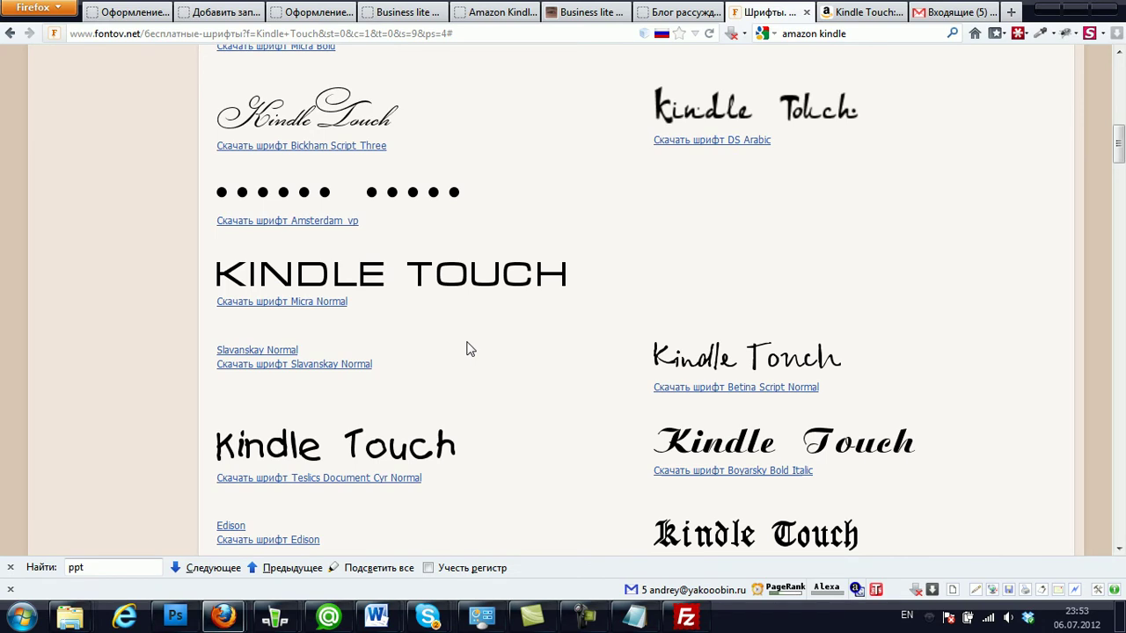
{"action": "scroll", "coordinate": [466, 350], "scroll_direction": "down", "scroll_amount": 7}
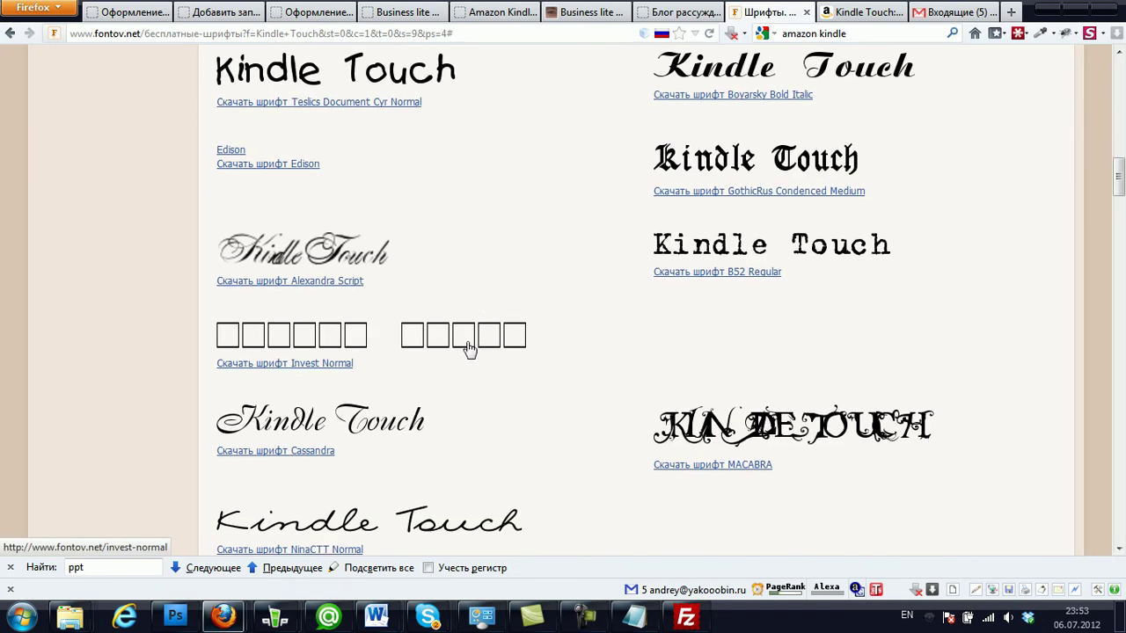
{"action": "scroll", "coordinate": [469, 349], "scroll_direction": "down", "scroll_amount": 4}
{"action": "scroll", "coordinate": [468, 349], "scroll_direction": "down", "scroll_amount": 5}
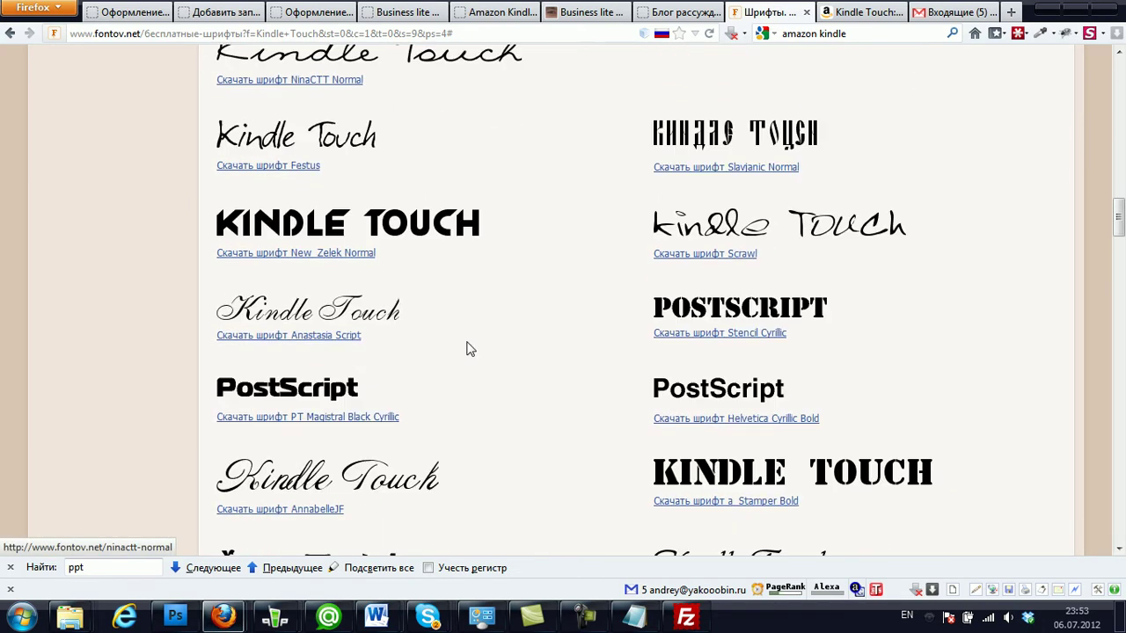
{"action": "scroll", "coordinate": [466, 350], "scroll_direction": "down", "scroll_amount": 5}
{"action": "scroll", "coordinate": [466, 350], "scroll_direction": "down", "scroll_amount": 5}
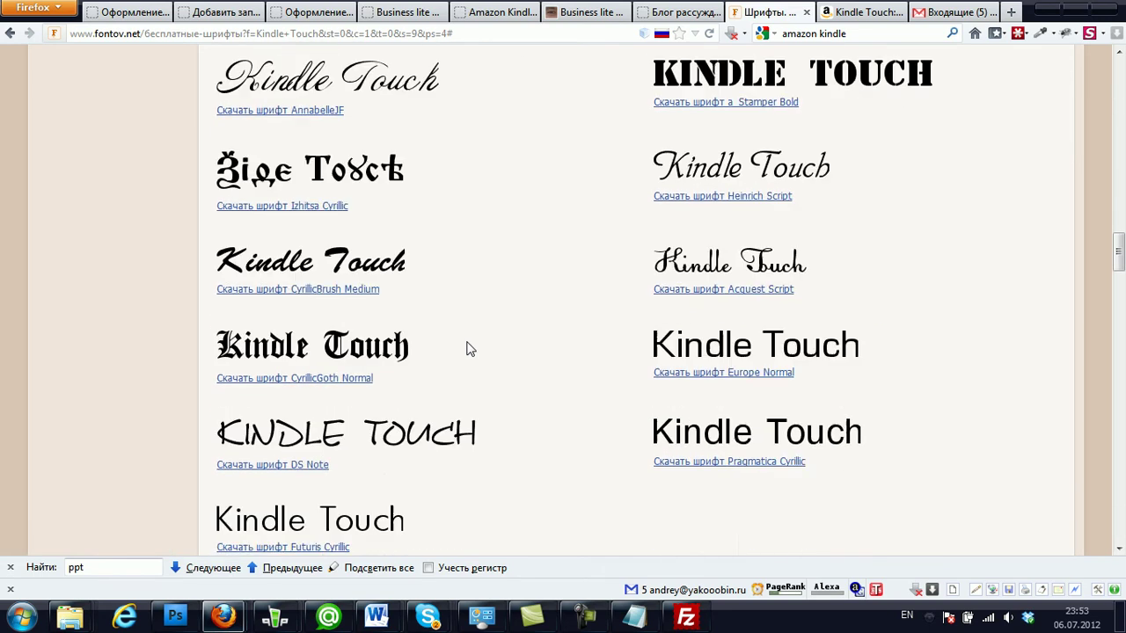
{"action": "scroll", "coordinate": [468, 349], "scroll_direction": "down", "scroll_amount": 5}
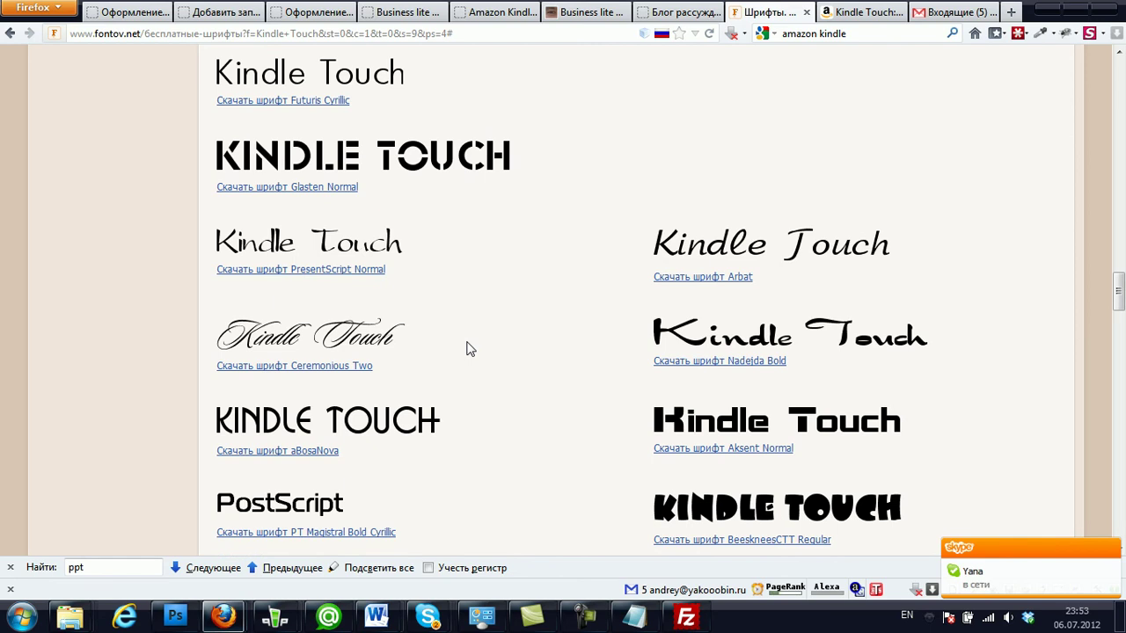
{"action": "scroll", "coordinate": [468, 349], "scroll_direction": "down", "scroll_amount": 5}
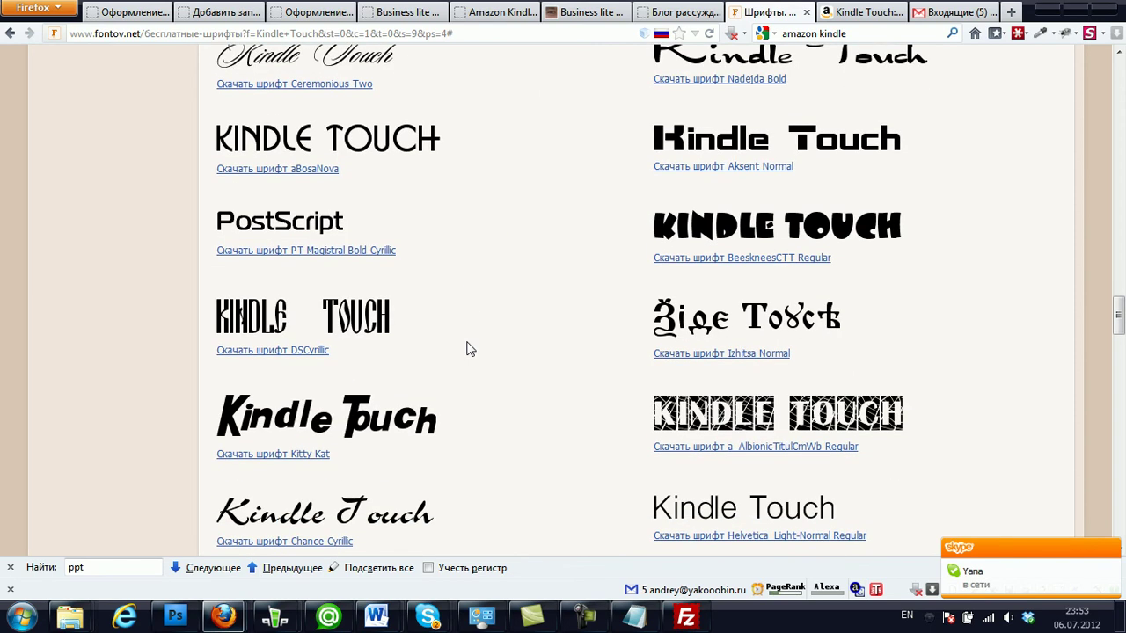
{"action": "scroll", "coordinate": [468, 349], "scroll_direction": "down", "scroll_amount": 5}
{"action": "scroll", "coordinate": [469, 349], "scroll_direction": "down", "scroll_amount": 5}
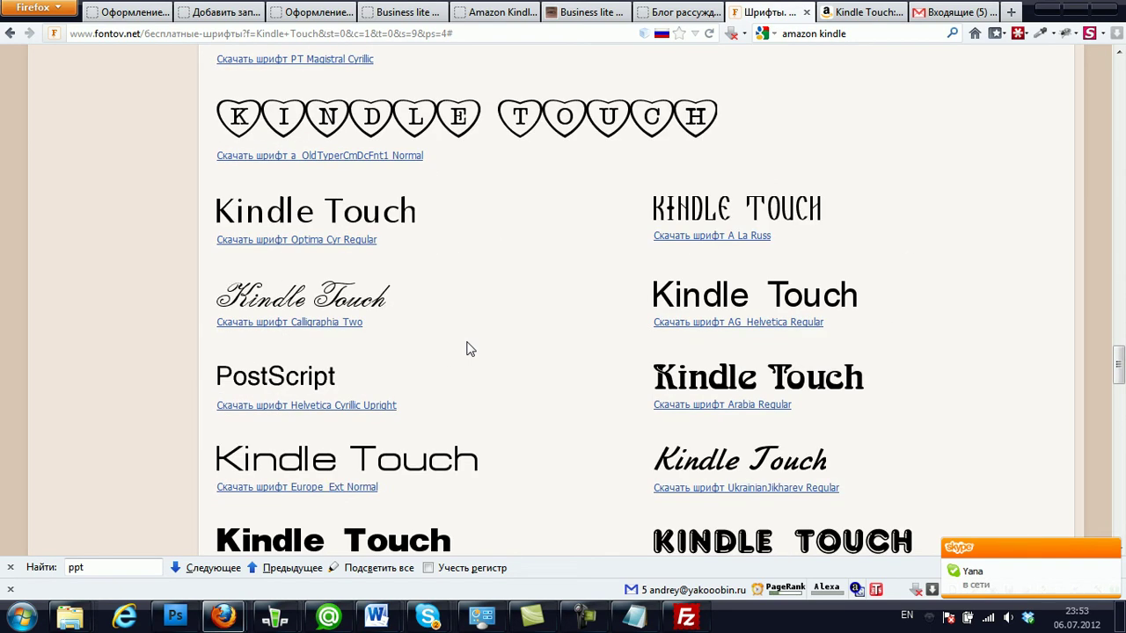
{"action": "scroll", "coordinate": [468, 349], "scroll_direction": "down", "scroll_amount": 5}
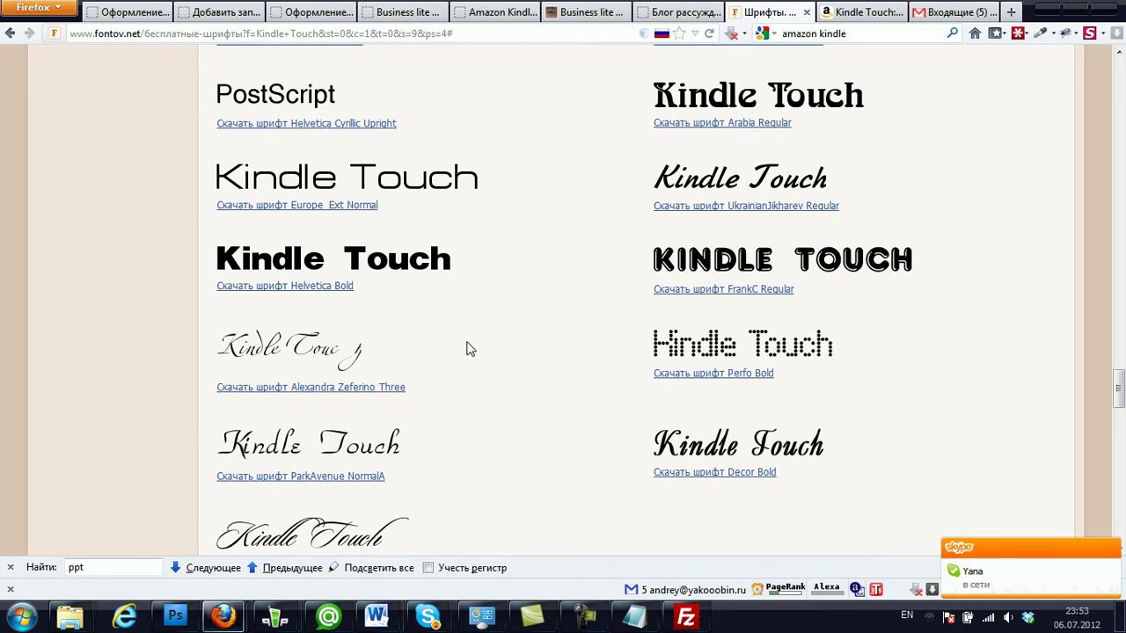
{"action": "scroll", "coordinate": [427, 319], "scroll_direction": "down", "scroll_amount": 8}
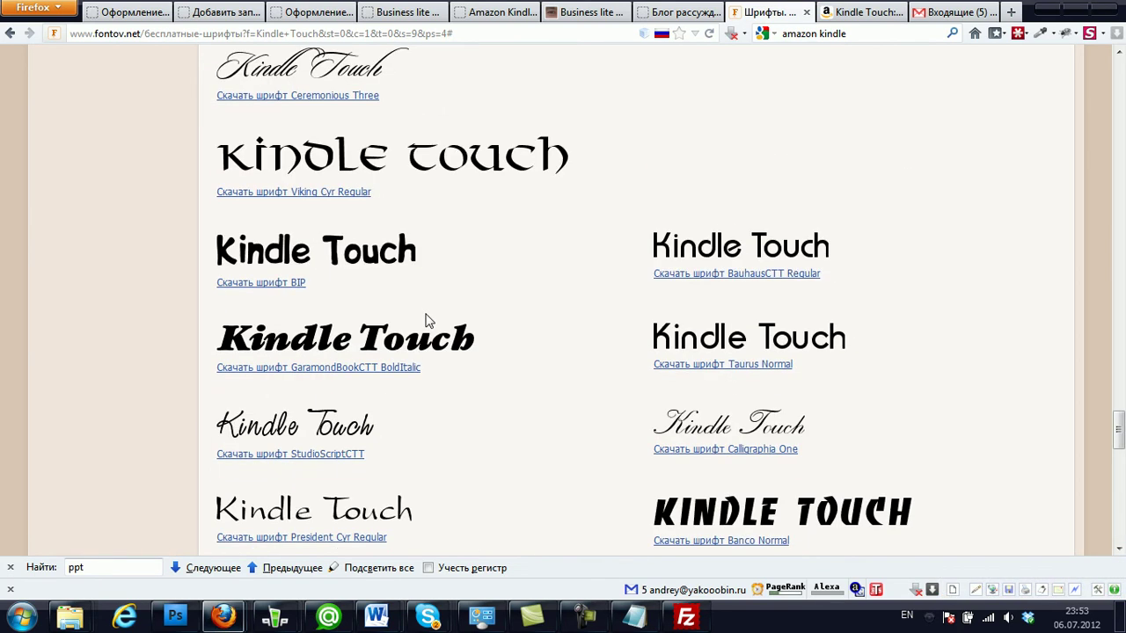
{"action": "scroll", "coordinate": [472, 346], "scroll_direction": "down", "scroll_amount": 5}
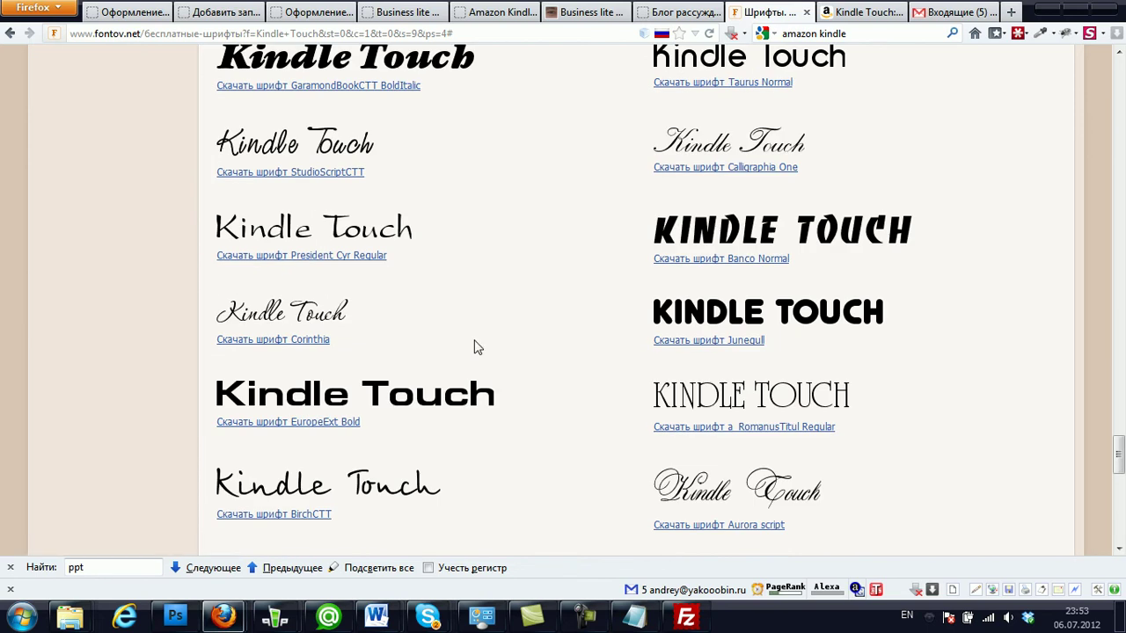
{"action": "scroll", "coordinate": [473, 347], "scroll_direction": "down", "scroll_amount": 7}
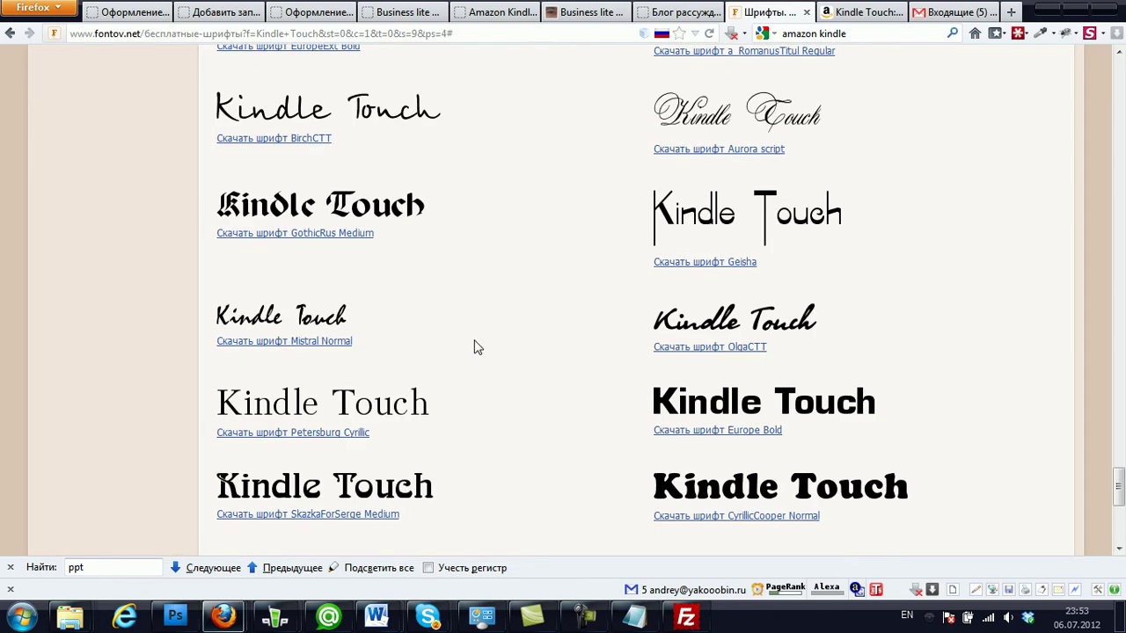
{"action": "scroll", "coordinate": [473, 346], "scroll_direction": "down", "scroll_amount": 7}
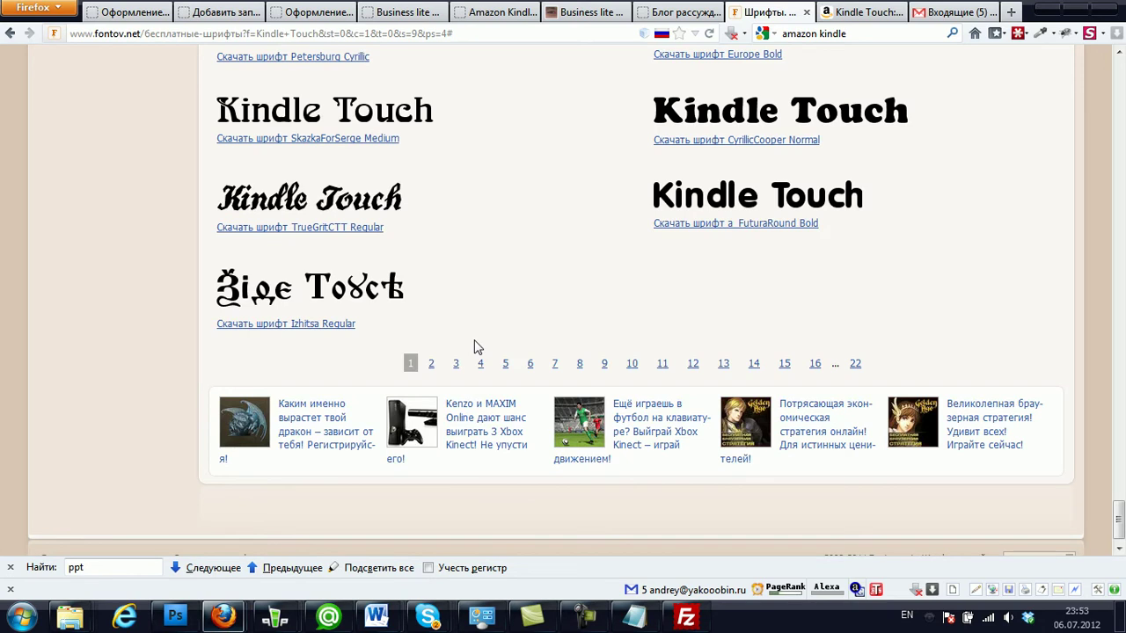
- Open the second page of the font list and examine its "Kindle Touch" previews
{"action": "left_click", "coordinate": [433, 368]}
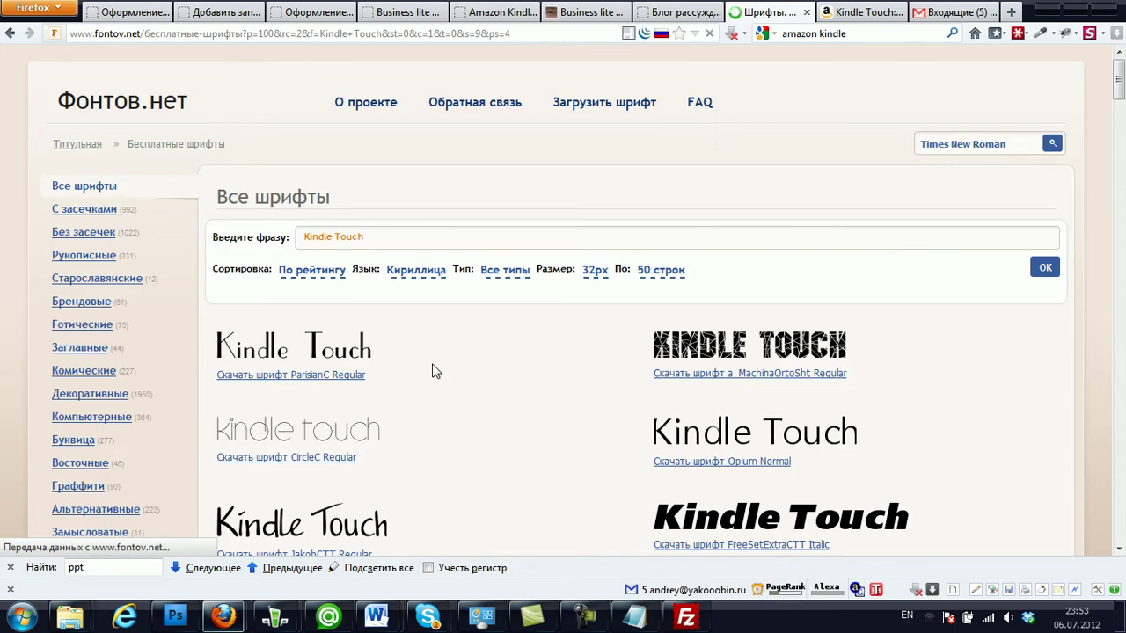
{"action": "scroll", "coordinate": [433, 371], "scroll_direction": "down", "scroll_amount": 5}
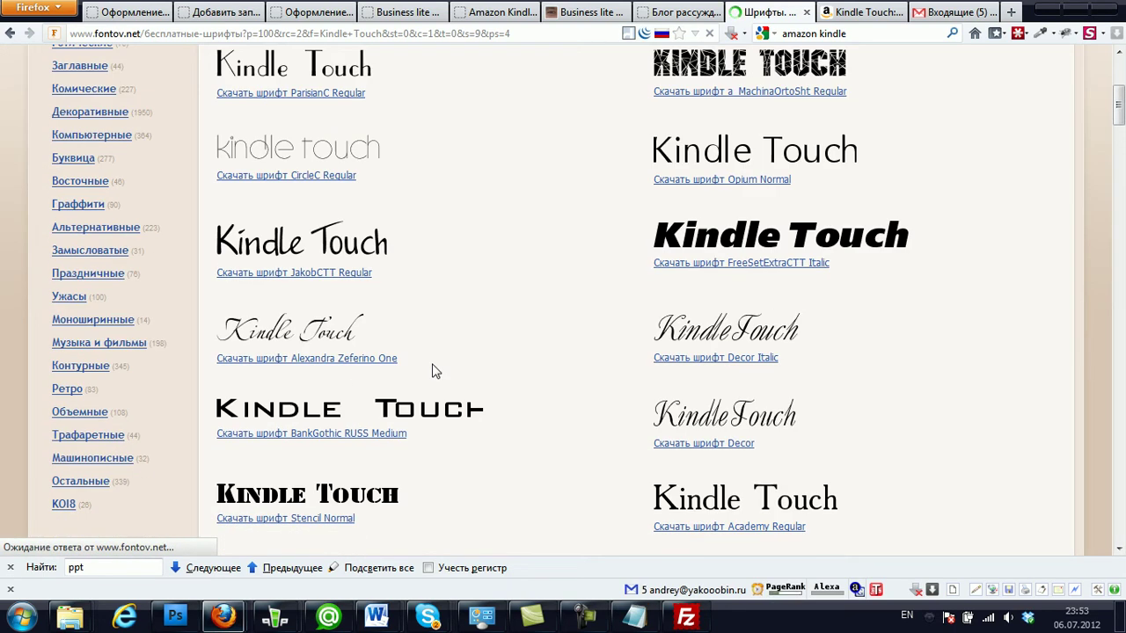
{"action": "scroll", "coordinate": [433, 371], "scroll_direction": "down", "scroll_amount": 3}
{"action": "scroll", "coordinate": [432, 371], "scroll_direction": "down", "scroll_amount": 3}
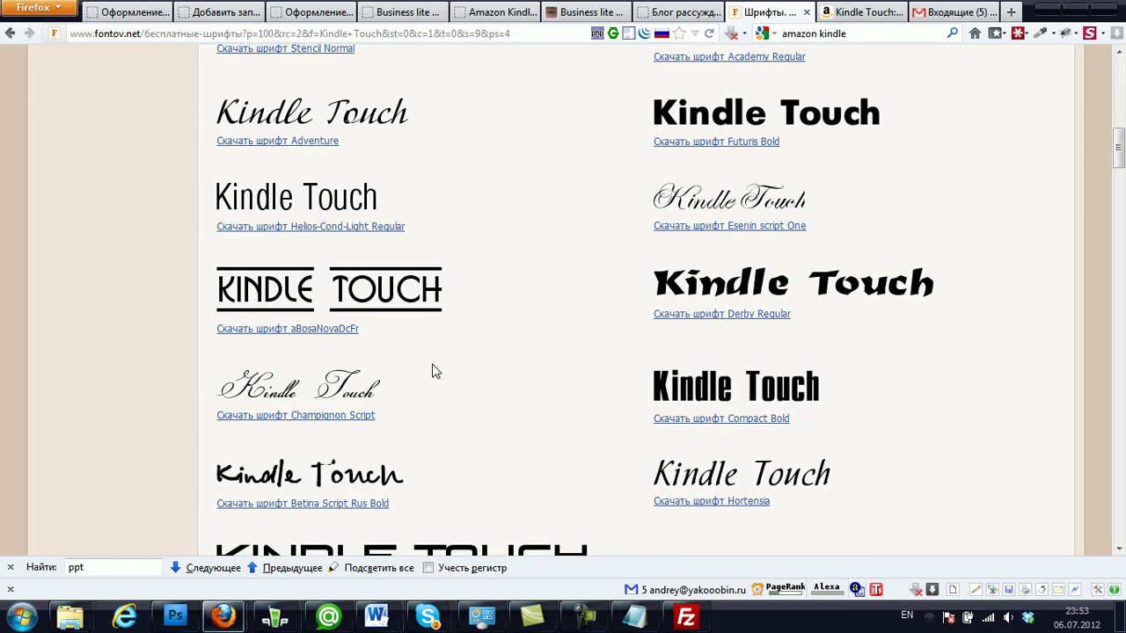
{"action": "scroll", "coordinate": [433, 371], "scroll_direction": "down", "scroll_amount": 3}
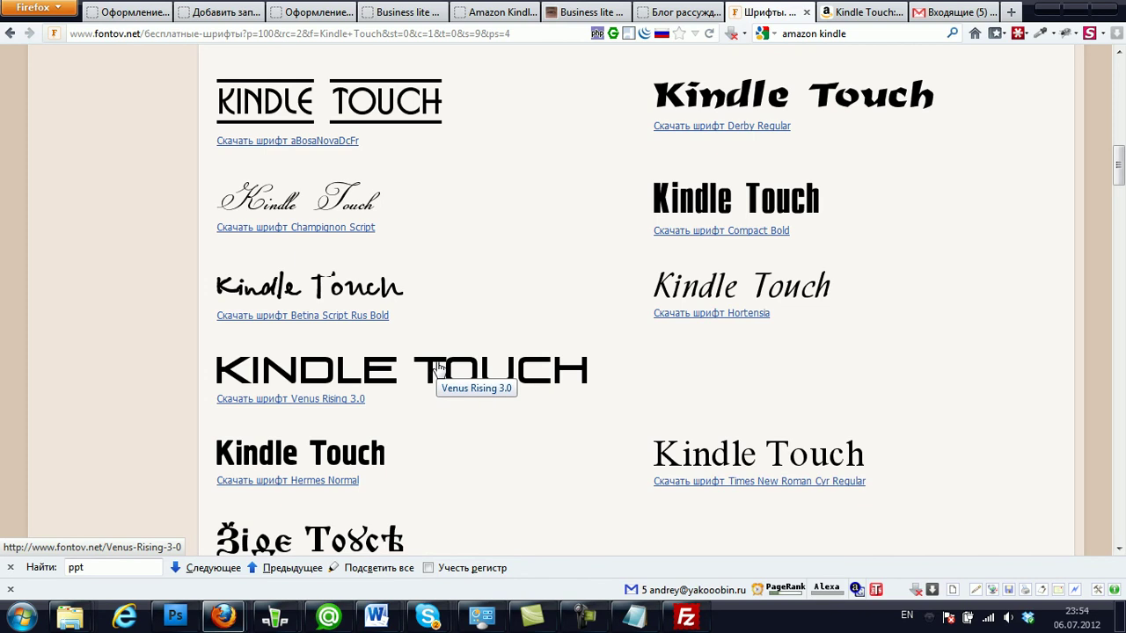
{"action": "scroll", "coordinate": [437, 367], "scroll_direction": "down", "scroll_amount": 6}
{"action": "scroll", "coordinate": [440, 369], "scroll_direction": "down", "scroll_amount": 3}
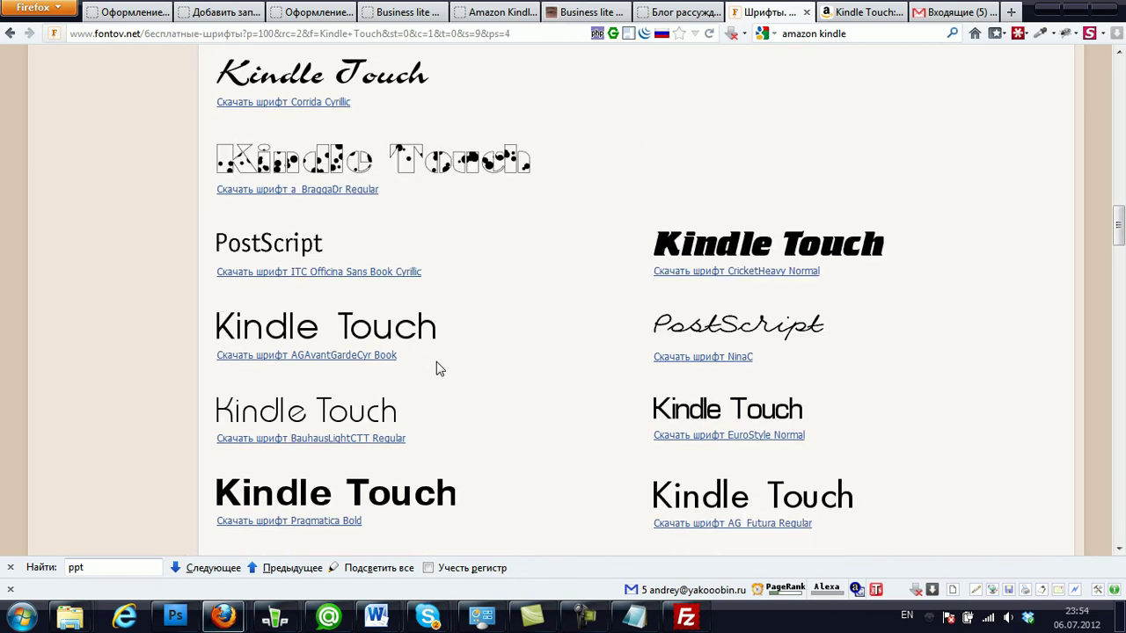
{"action": "scroll", "coordinate": [440, 369], "scroll_direction": "down", "scroll_amount": 3}
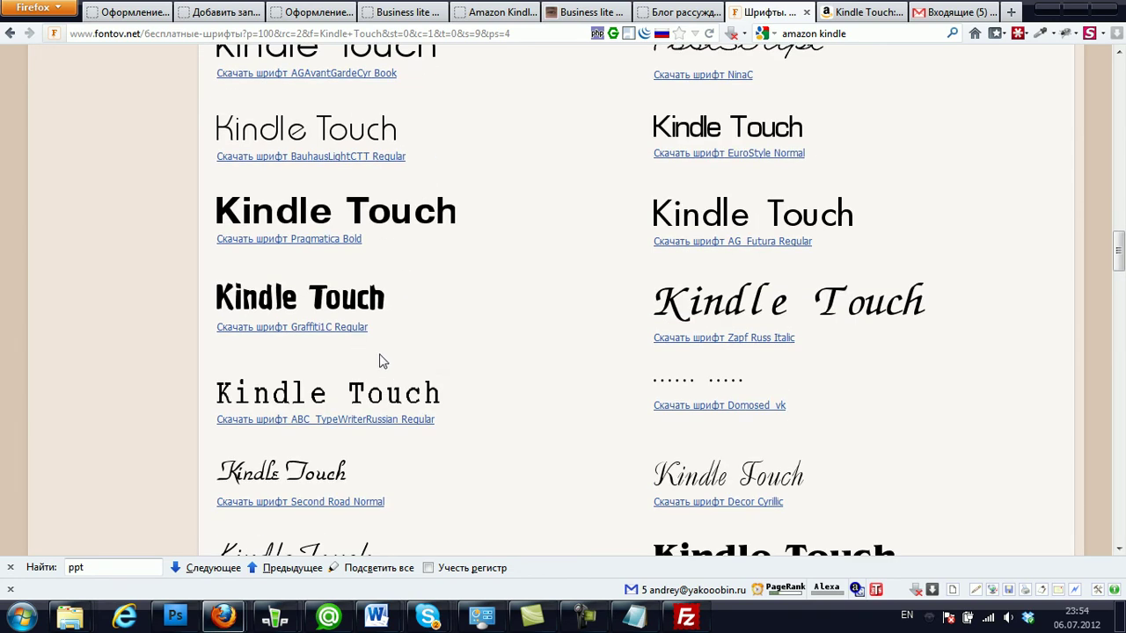
- Open the Graffiti1C Regular font, enter the captcha code for the download and save the file Graffiti1C Regular.rar
{"action": "left_click", "coordinate": [305, 327]}
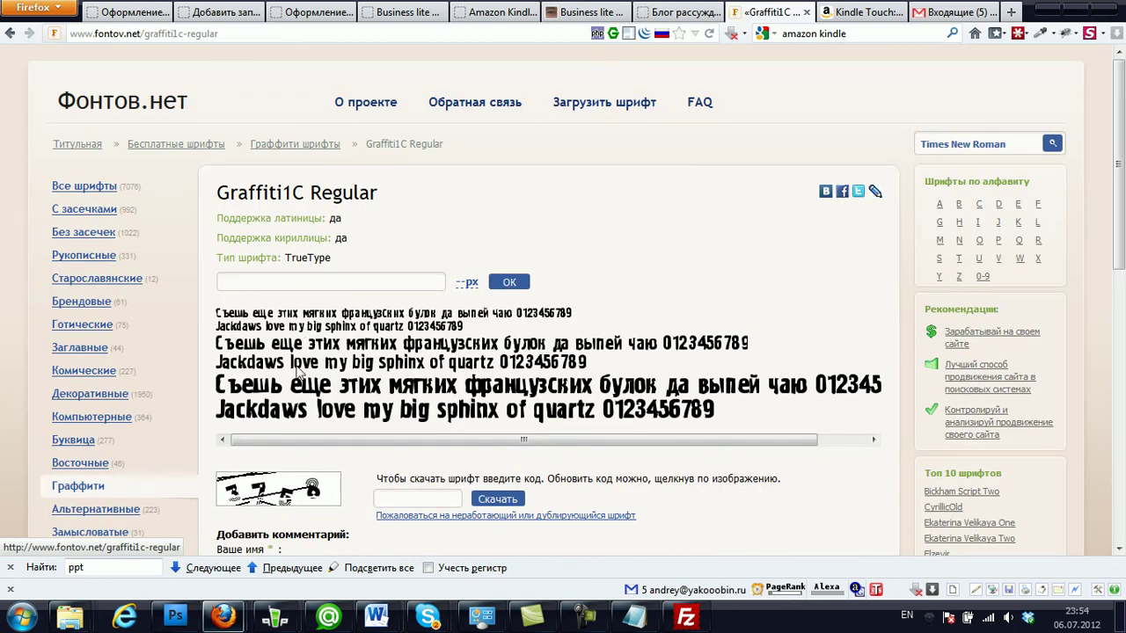
{"action": "scroll", "coordinate": [312, 459], "scroll_direction": "down", "scroll_amount": 2}
{"action": "left_click", "coordinate": [399, 403]}
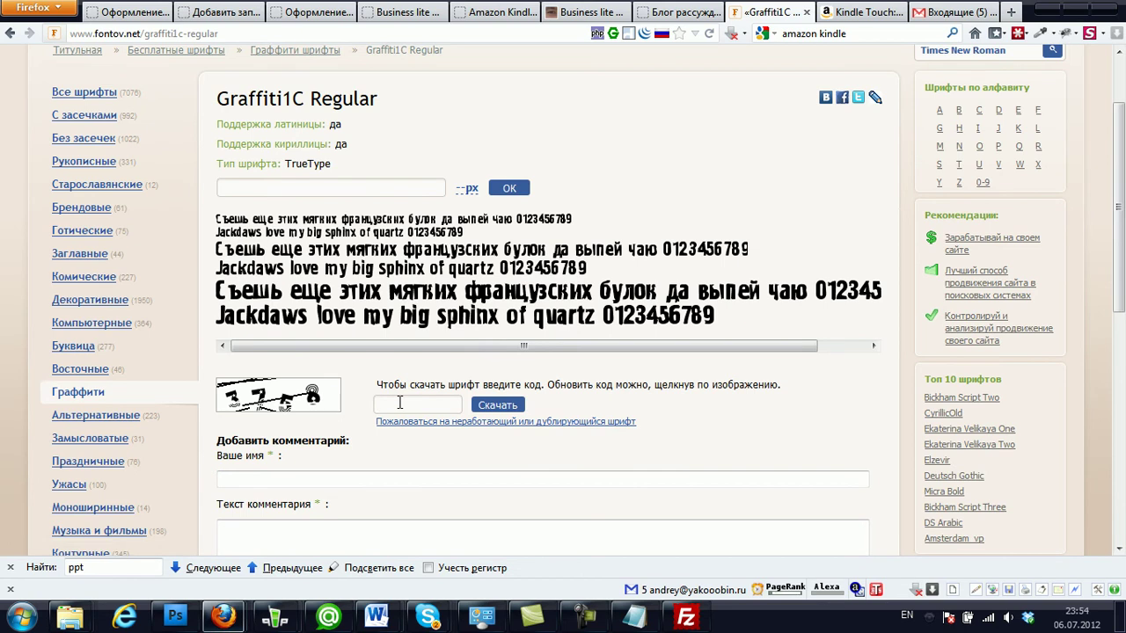
{"action": "type", "text": "3758"}
{"action": "left_click", "coordinate": [489, 407]}
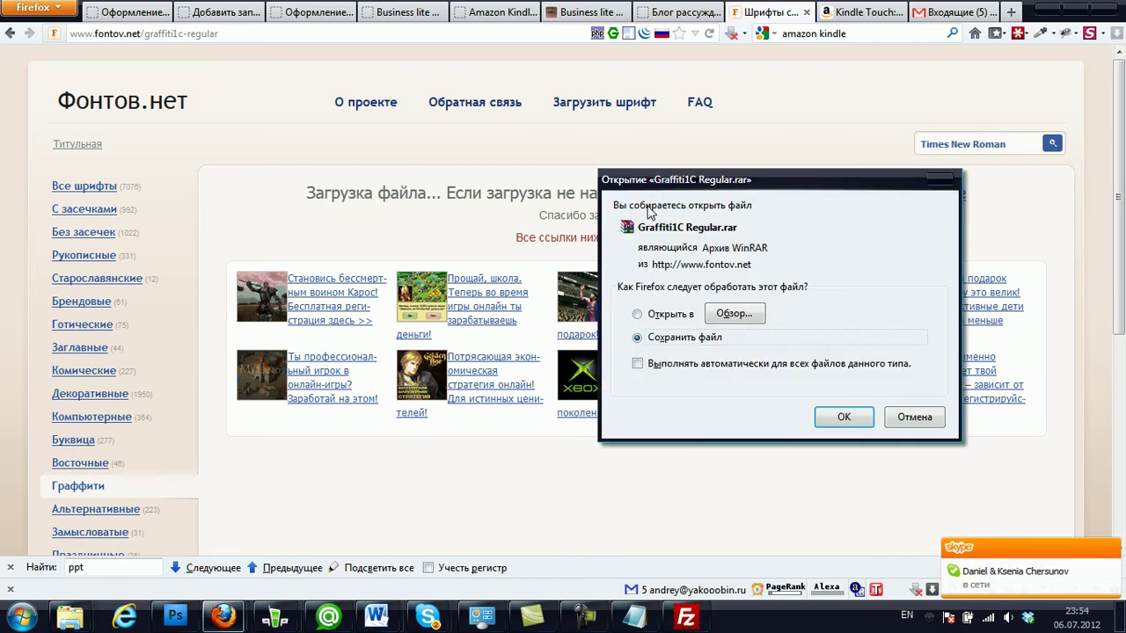
{"action": "left_click", "coordinate": [825, 421]}
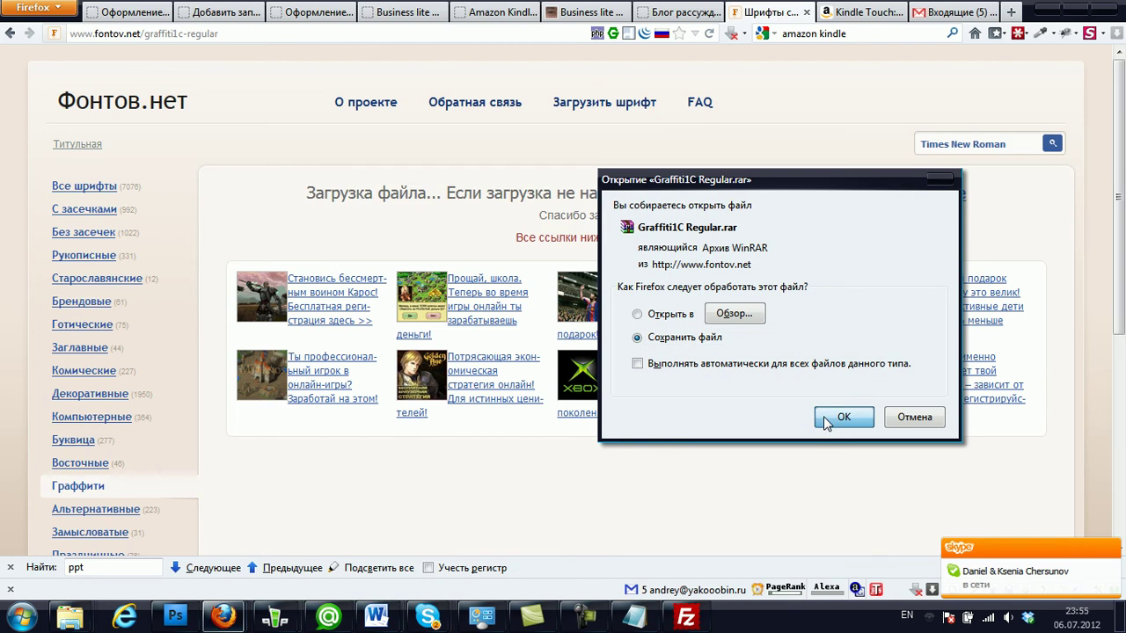
{"action": "left_click", "coordinate": [825, 420]}
- Open the downloaded Graffiti1C Regular.rar in WinRAR and extract it to the Graffiti1C Regular folder in Downloads
{"action": "mouse_move", "coordinate": [224, 617]}
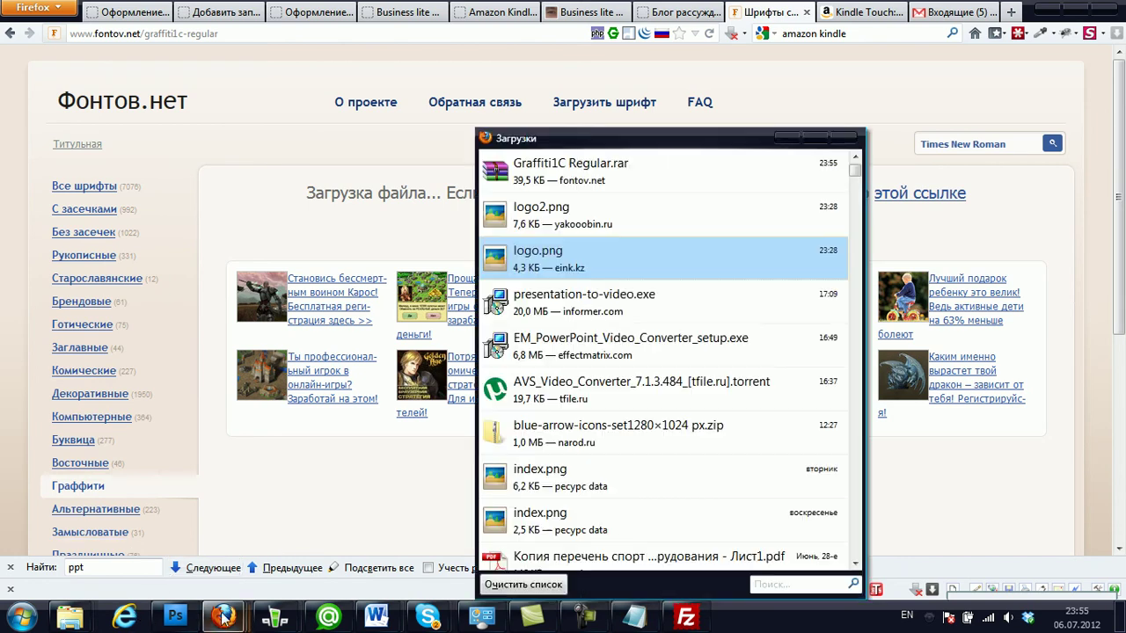
{"action": "left_click", "coordinate": [603, 179]}
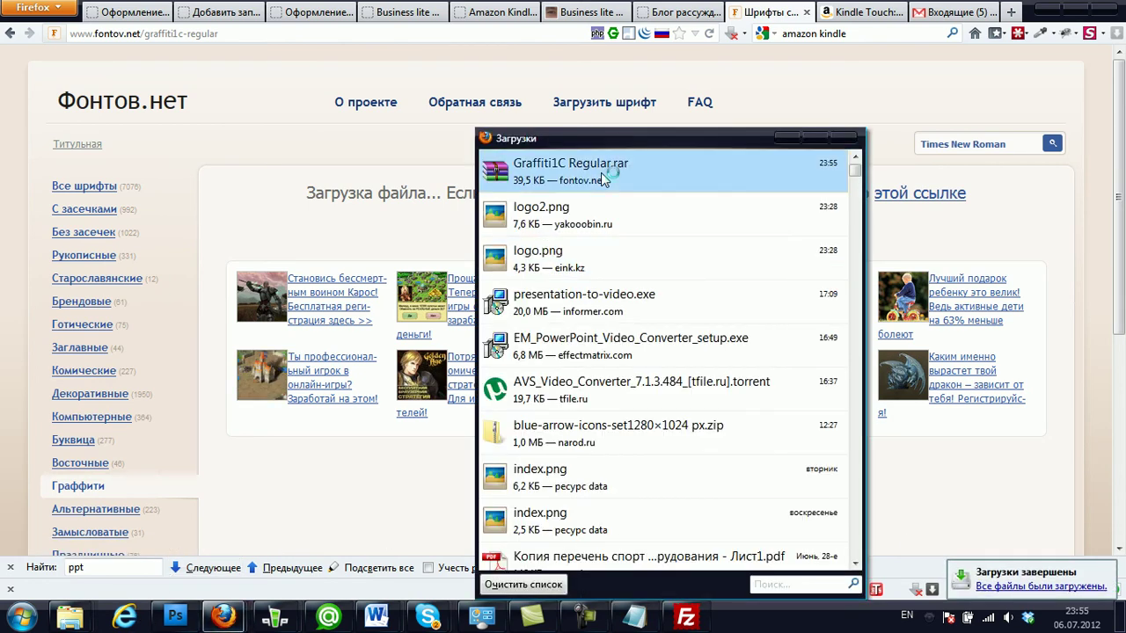
{"action": "double_click", "coordinate": [600, 173]}
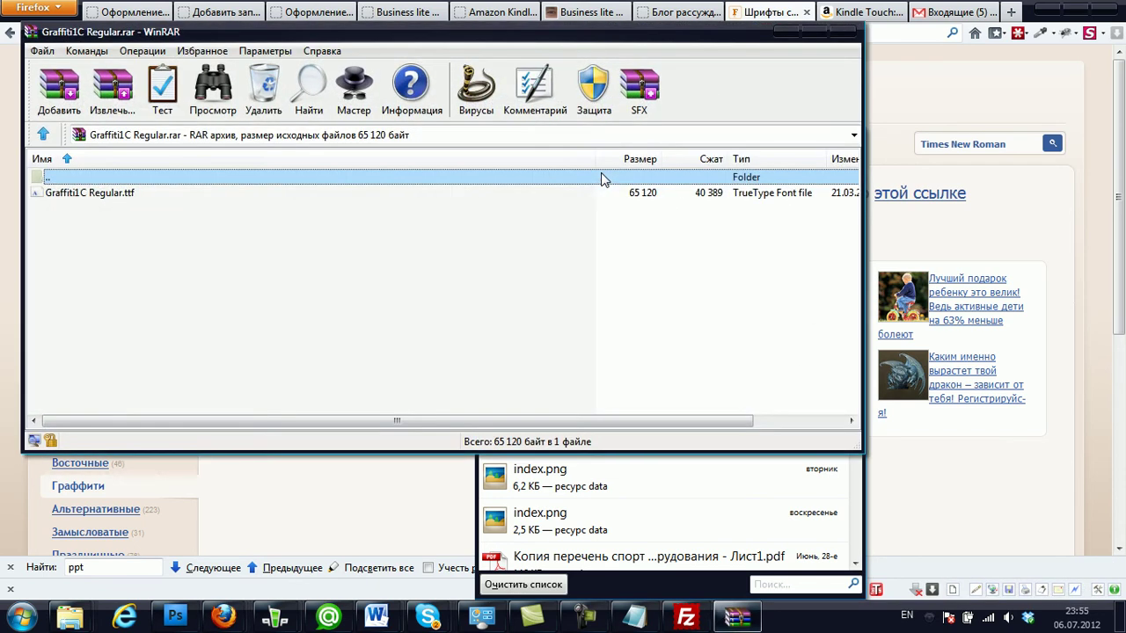
{"action": "left_click", "coordinate": [113, 96]}
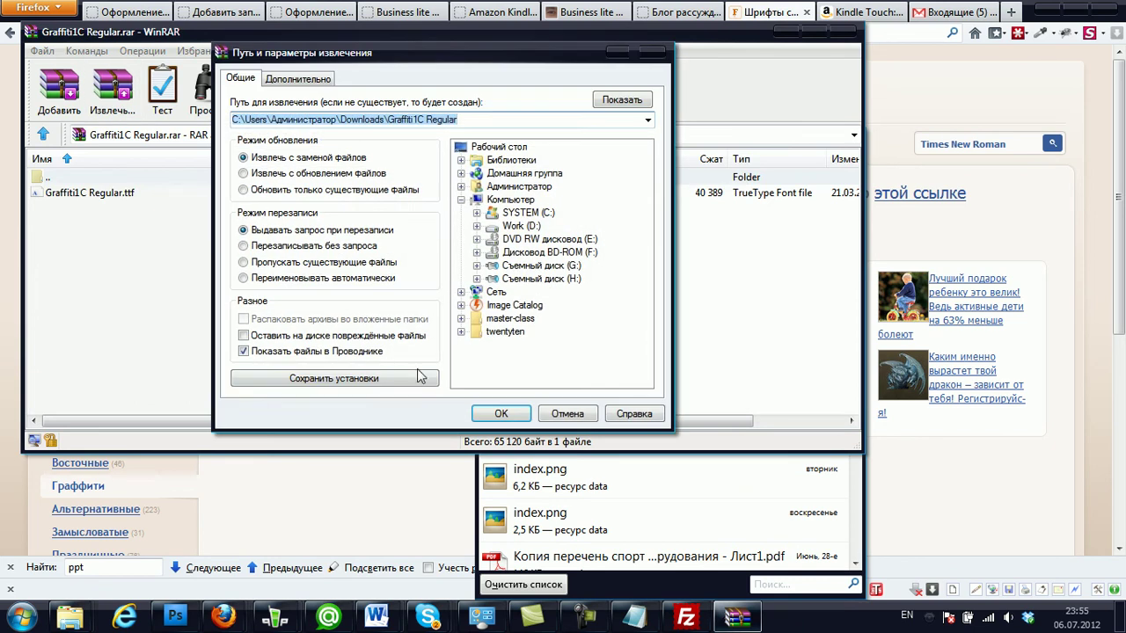
{"action": "left_click", "coordinate": [496, 415]}
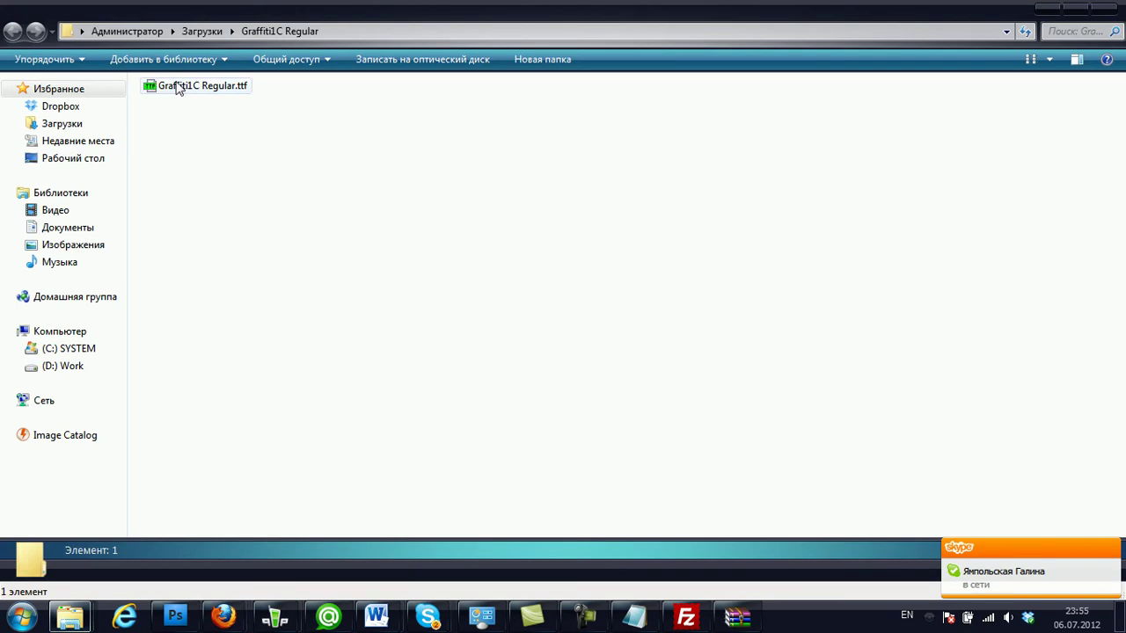
- Copy Graffiti1C Regular.ttf into the C:\Windows\Fonts folder to install the font
{"action": "left_click", "coordinate": [179, 87]}
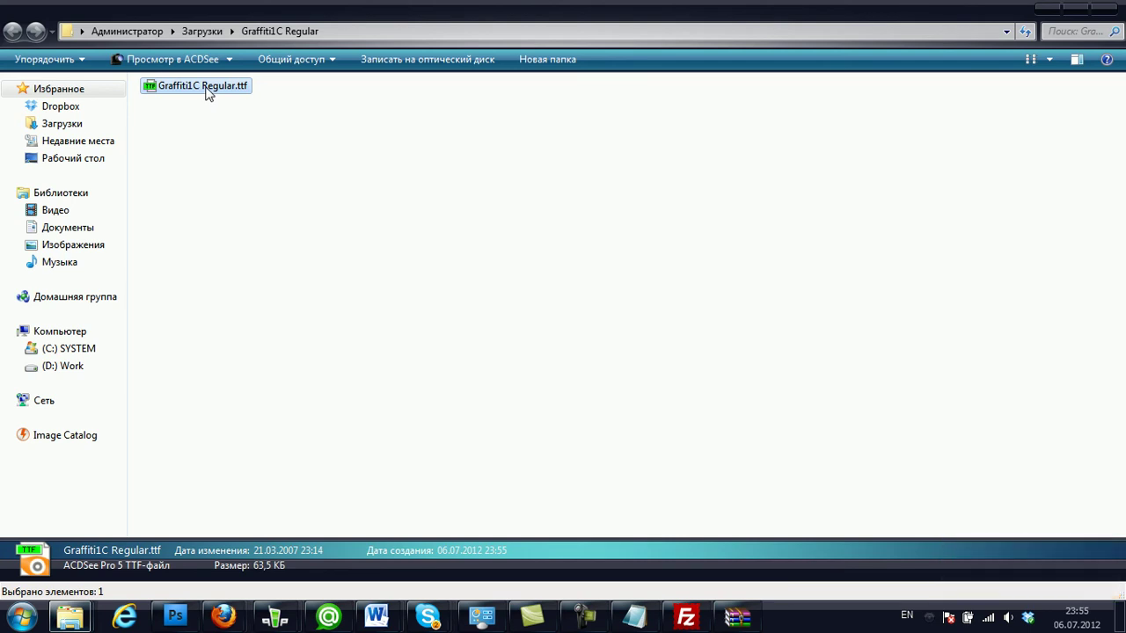
{"action": "left_click", "coordinate": [53, 351]}
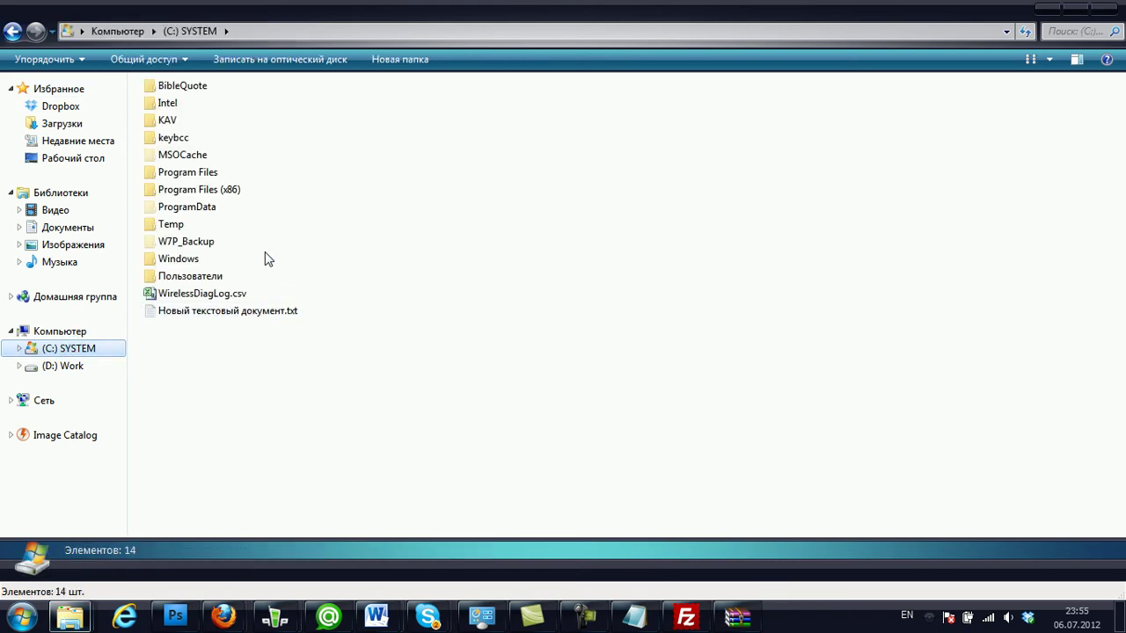
{"action": "double_click", "coordinate": [184, 260]}
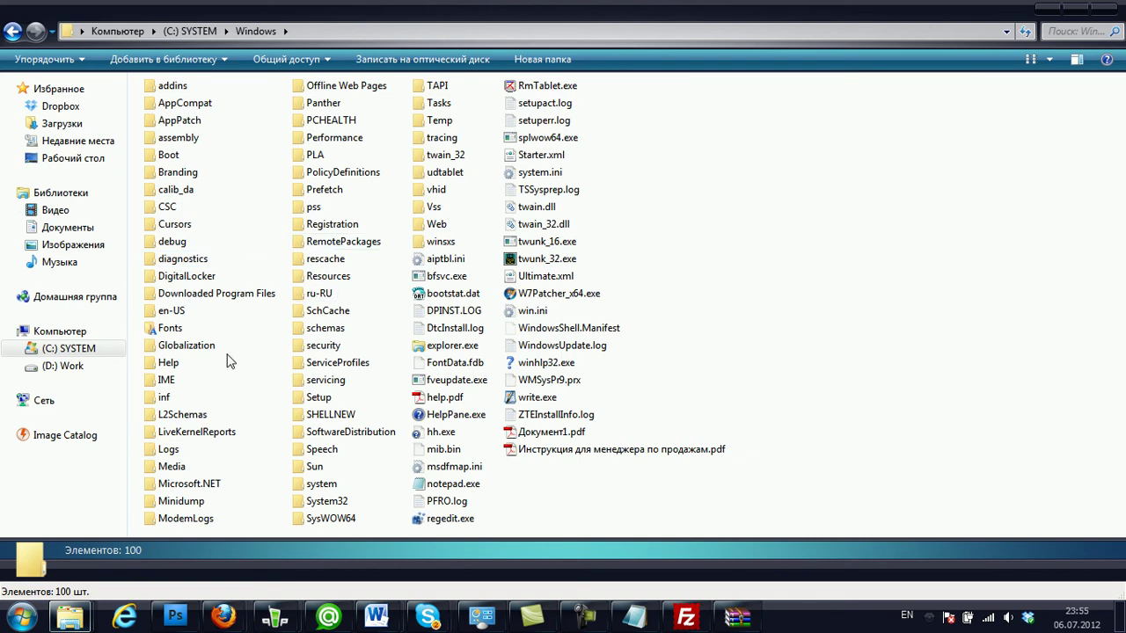
{"action": "double_click", "coordinate": [170, 330]}
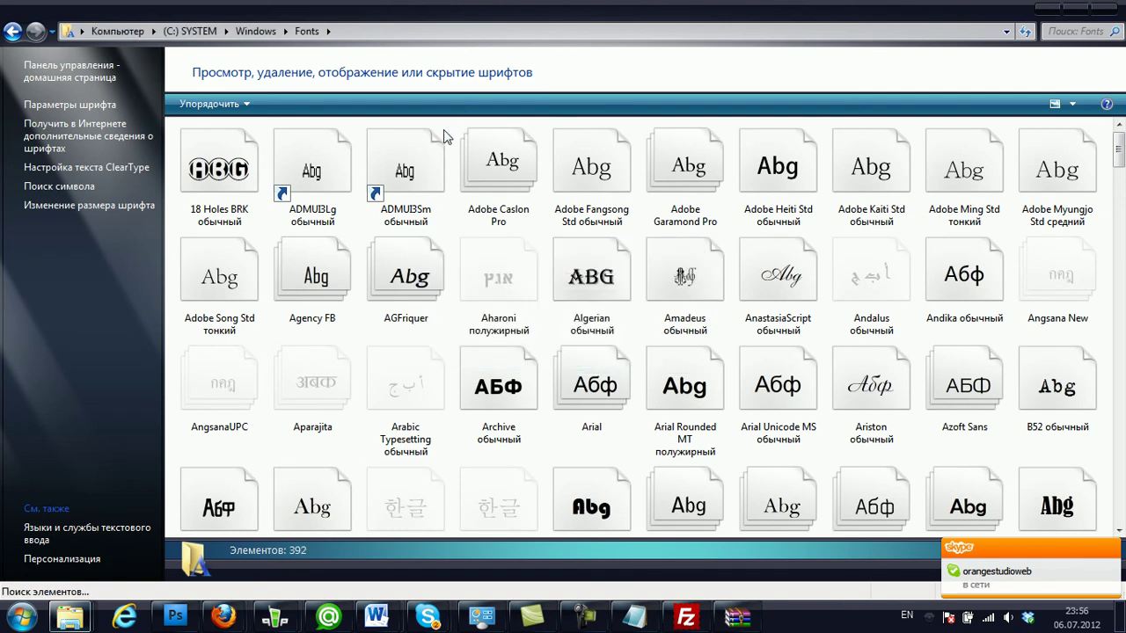
- Switch to Photoshop and change the font of the whole "Kindle Touch" text layer to Graffiti1CTT
{"action": "mouse_move", "coordinate": [223, 620]}
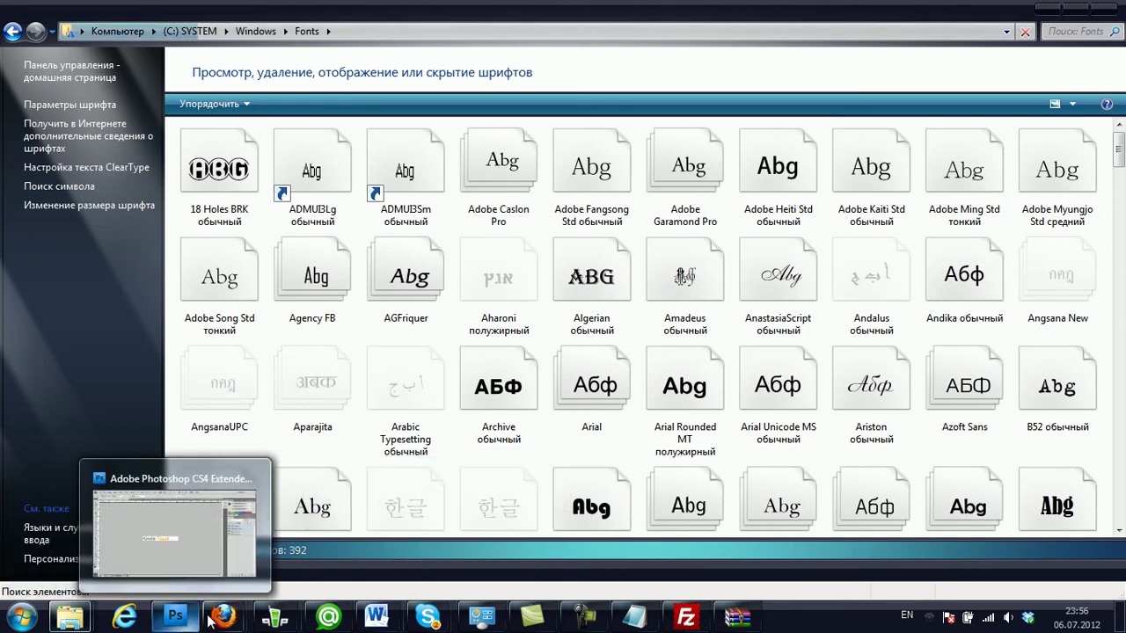
{"action": "left_click", "coordinate": [234, 581]}
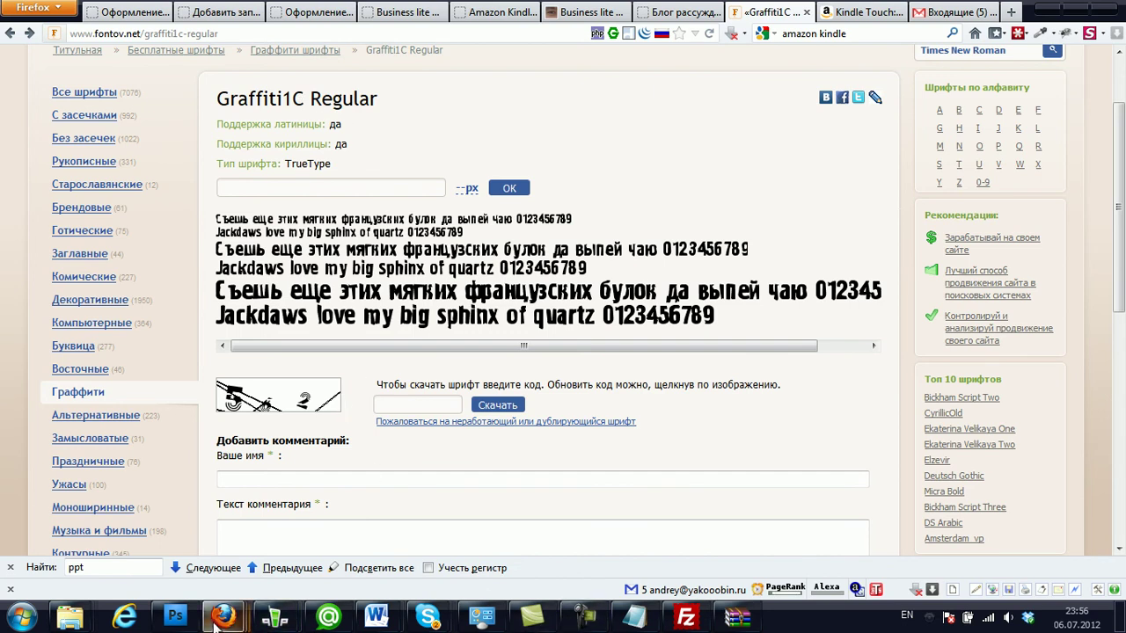
{"action": "left_click", "coordinate": [176, 617]}
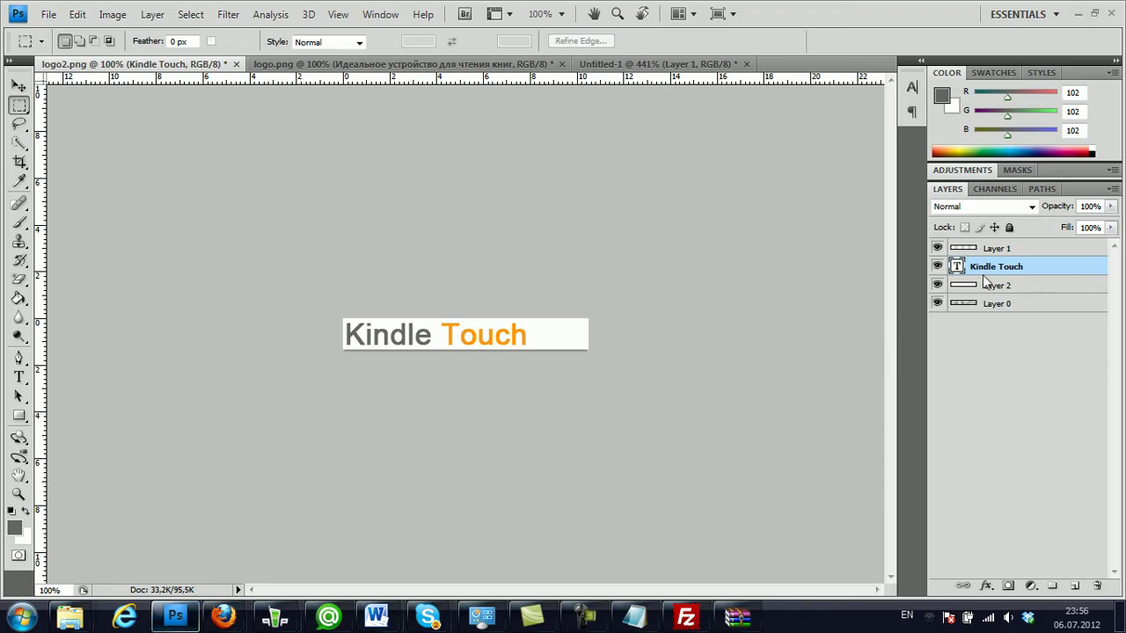
{"action": "double_click", "coordinate": [955, 267]}
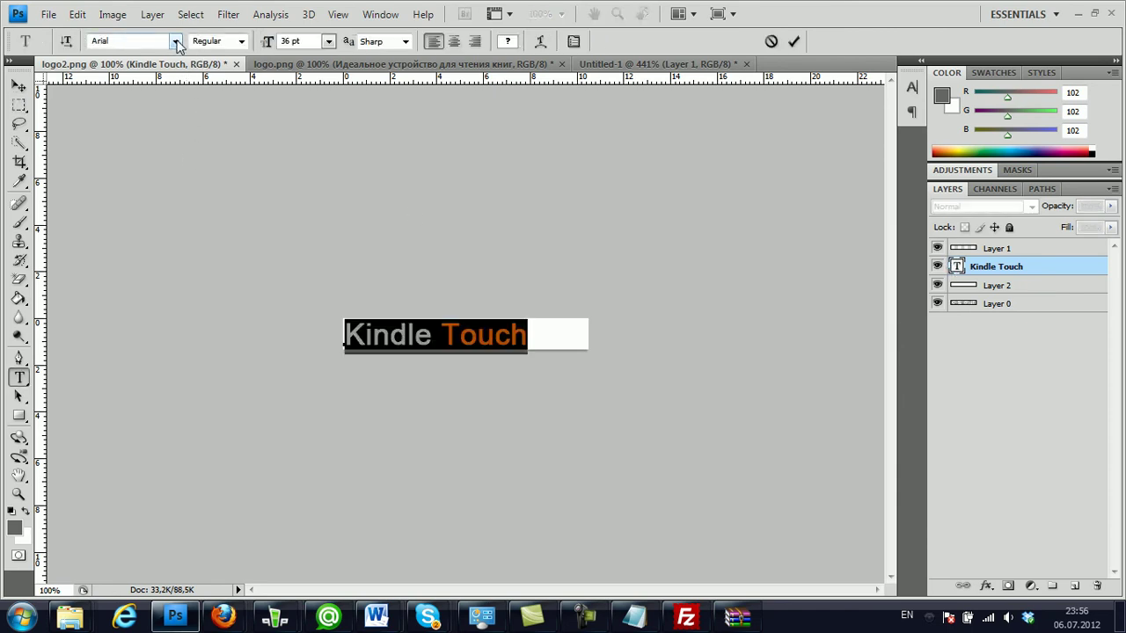
{"action": "left_click", "coordinate": [176, 41]}
{"action": "left_click_drag", "start_coordinate": [394, 105], "coordinate": [405, 237]}
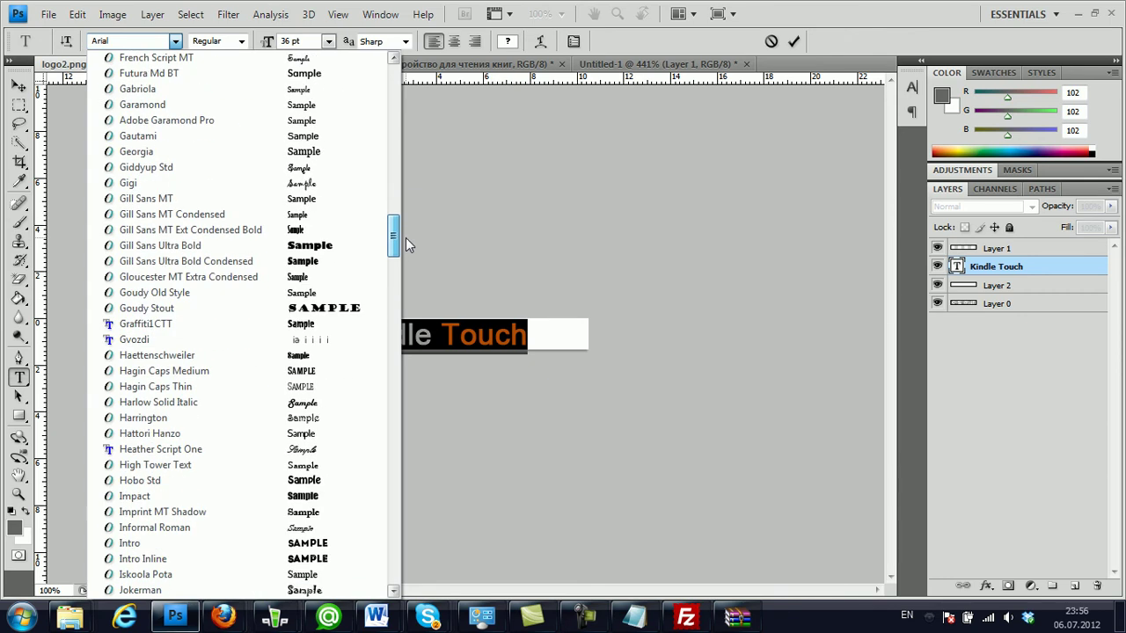
{"action": "left_click", "coordinate": [204, 325]}
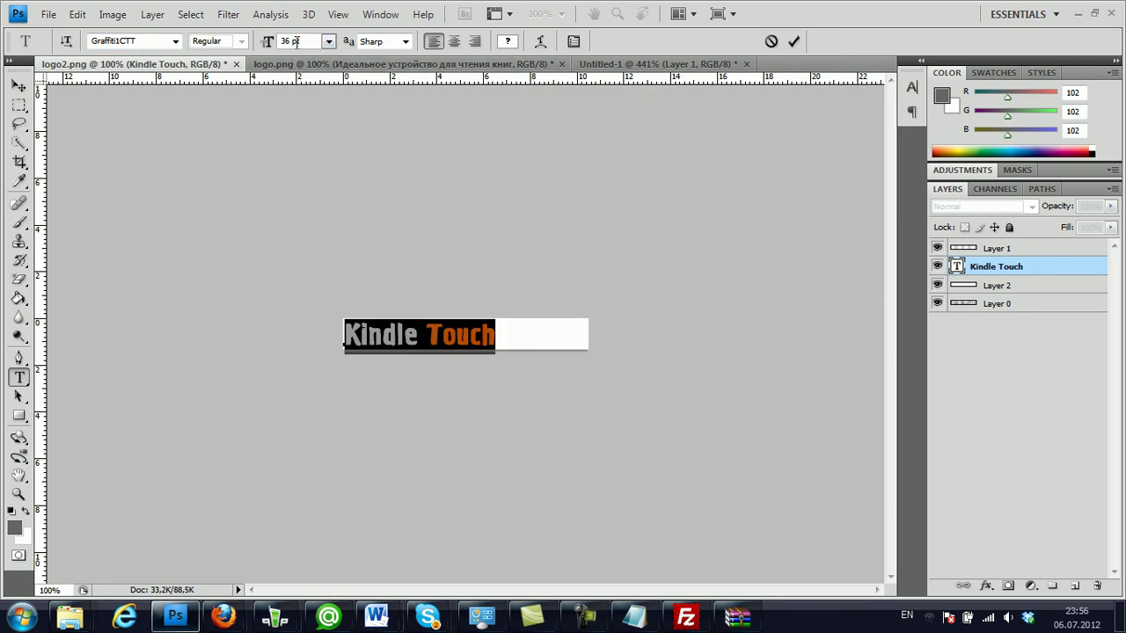
- Set the "Kindle Touch" text size to 42 pt and commit the text edit
{"action": "key", "text": "Up"}
{"action": "key", "text": "Up"}
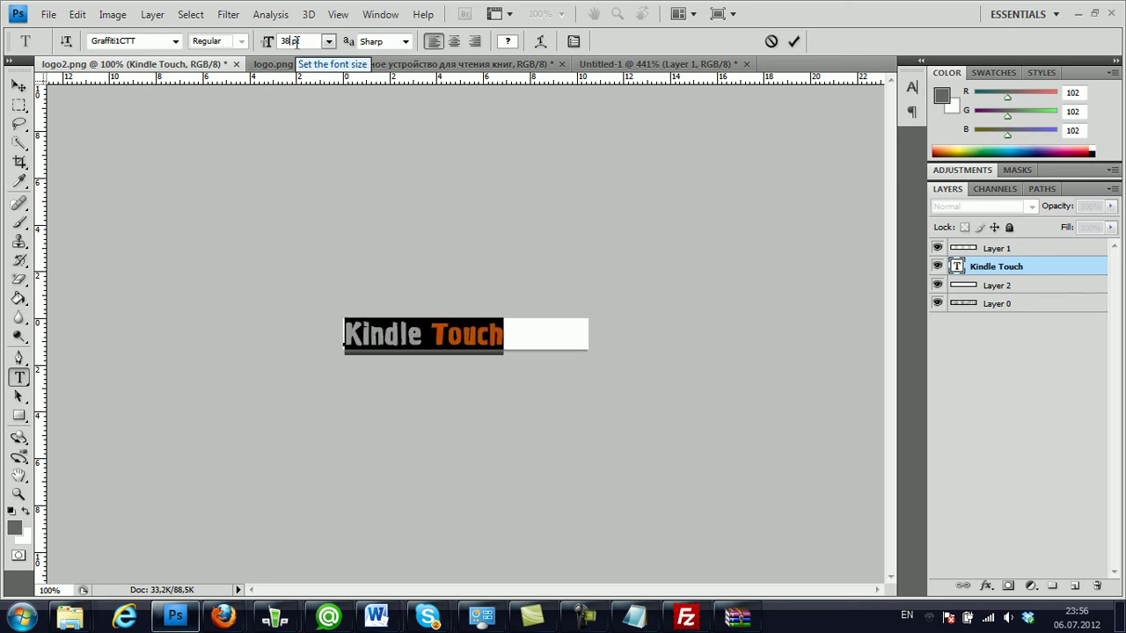
{"action": "key", "text": "BackSpace"}
{"action": "key", "text": "BackSpace"}
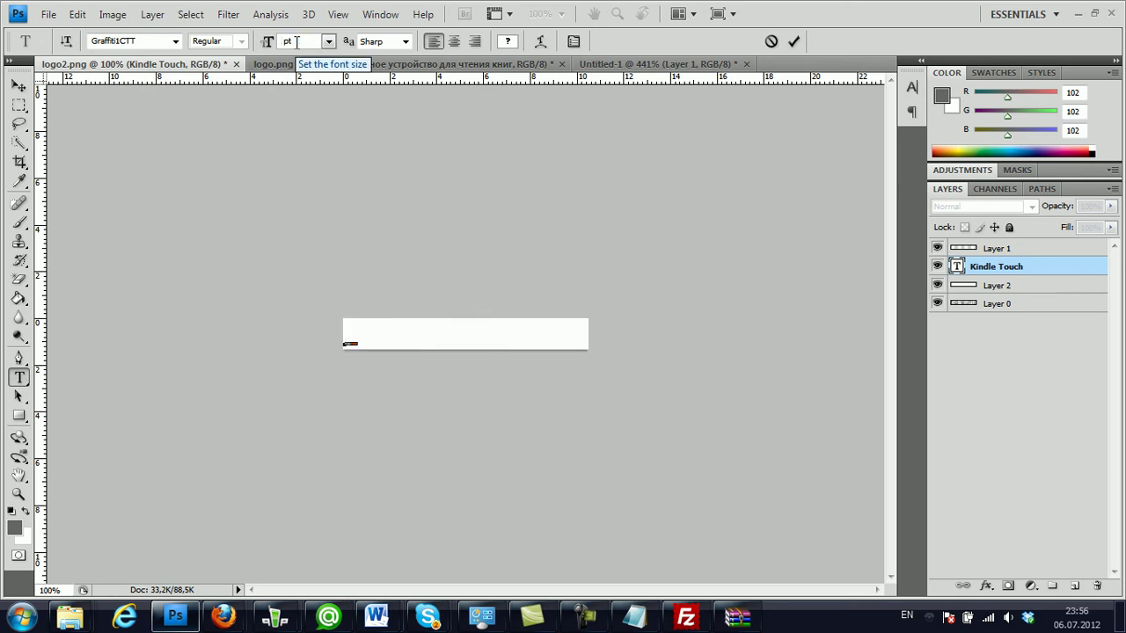
{"action": "type", "text": "42"}
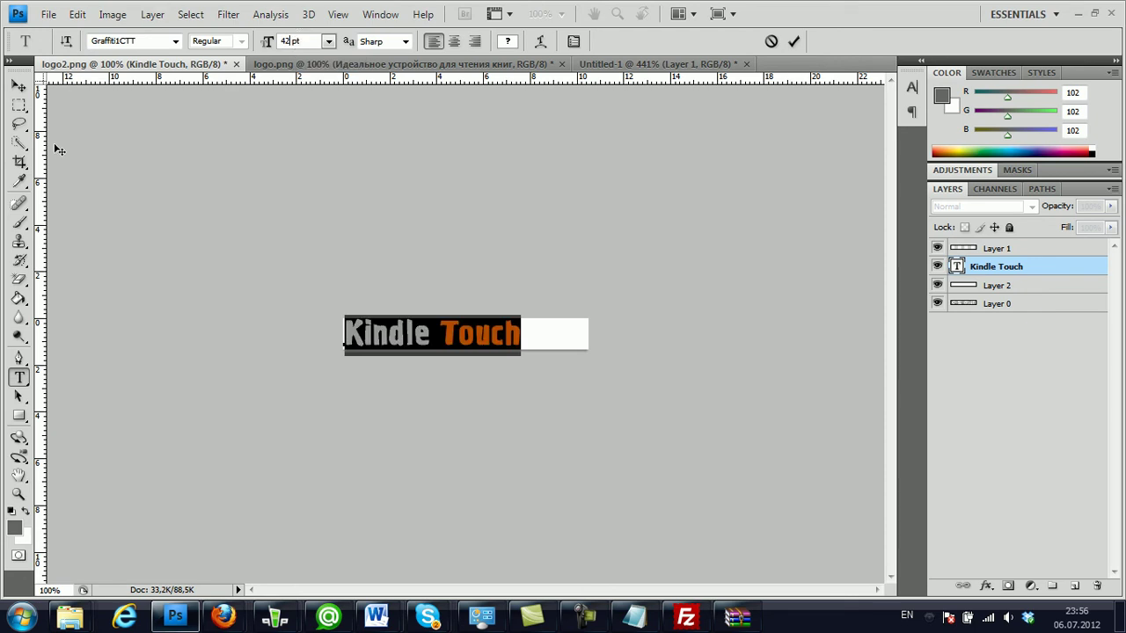
{"action": "left_click", "coordinate": [18, 105]}
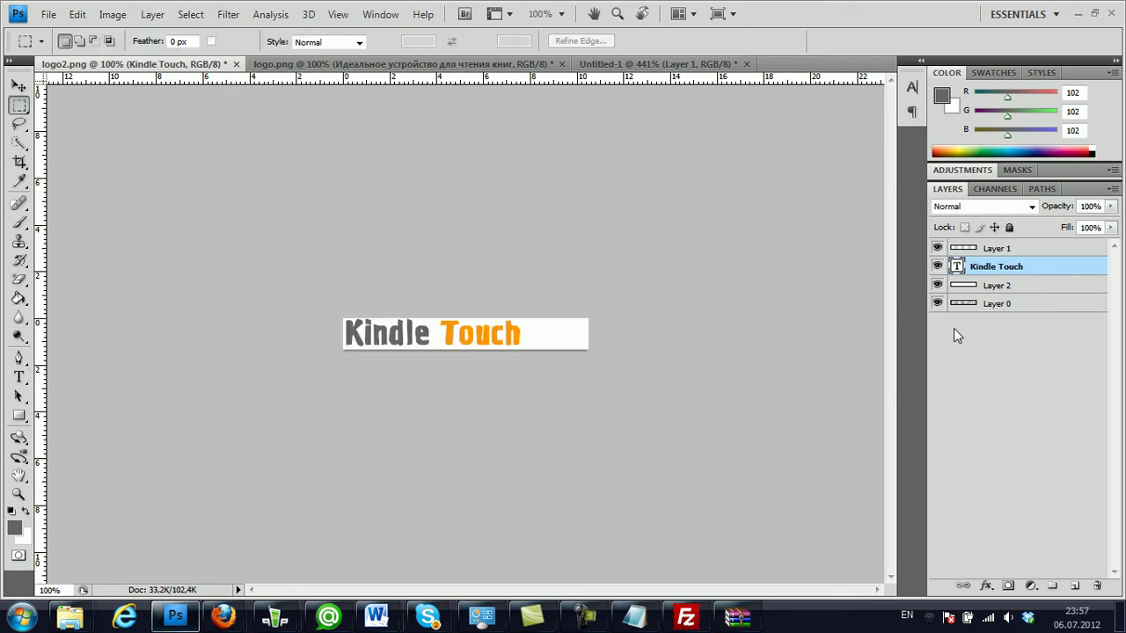
- Hide Layer 0 and Layer 2, and save the logo as a PNG over logo2.png on the D: drive
{"action": "left_click_drag", "start_coordinate": [937, 304], "coordinate": [937, 285]}
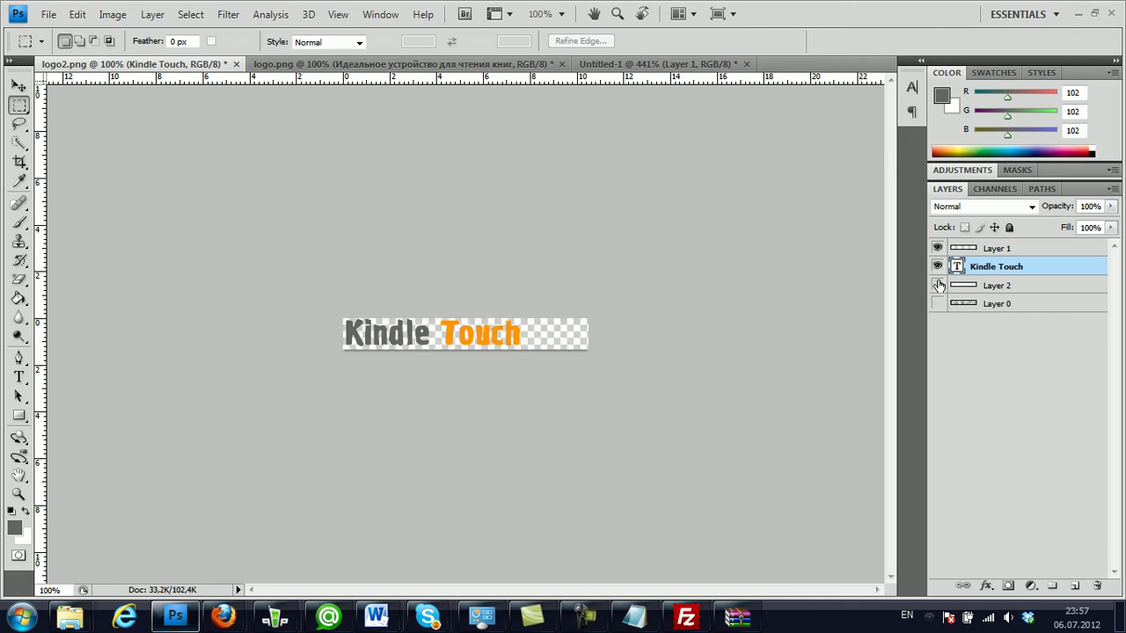
{"action": "left_click", "coordinate": [45, 14]}
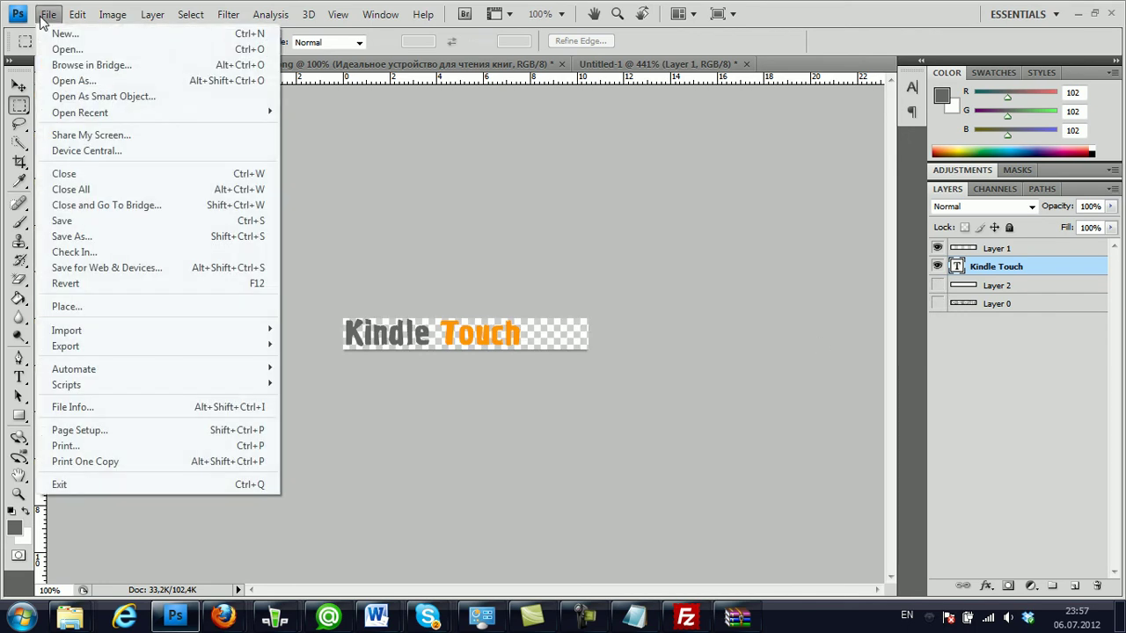
{"action": "left_click", "coordinate": [110, 239]}
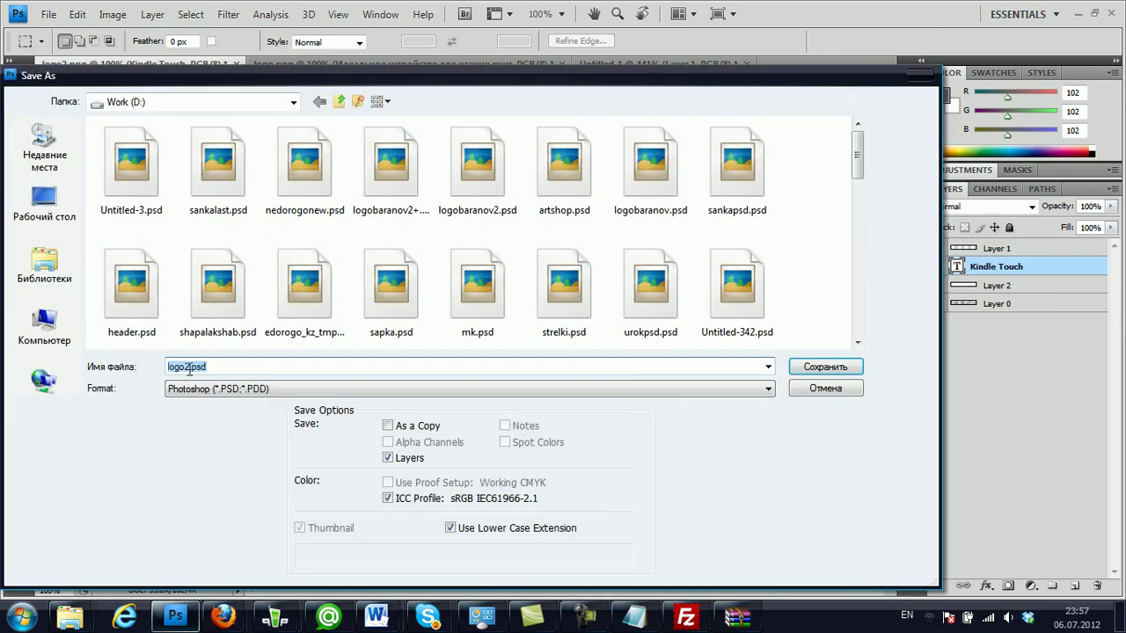
{"action": "left_click", "coordinate": [268, 388]}
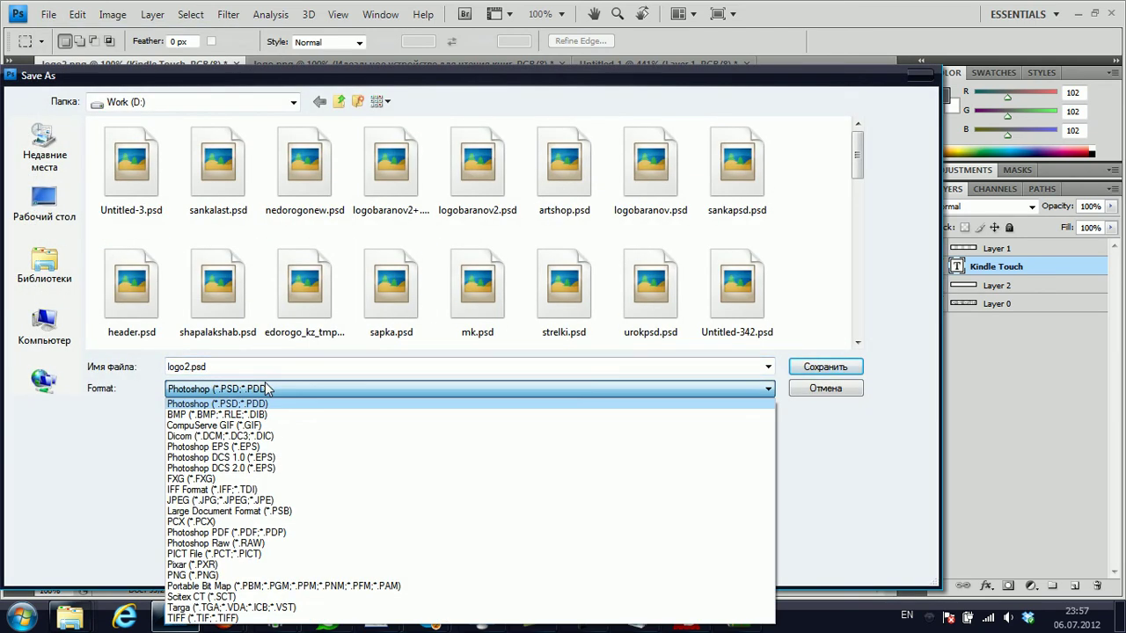
{"action": "left_click", "coordinate": [226, 576]}
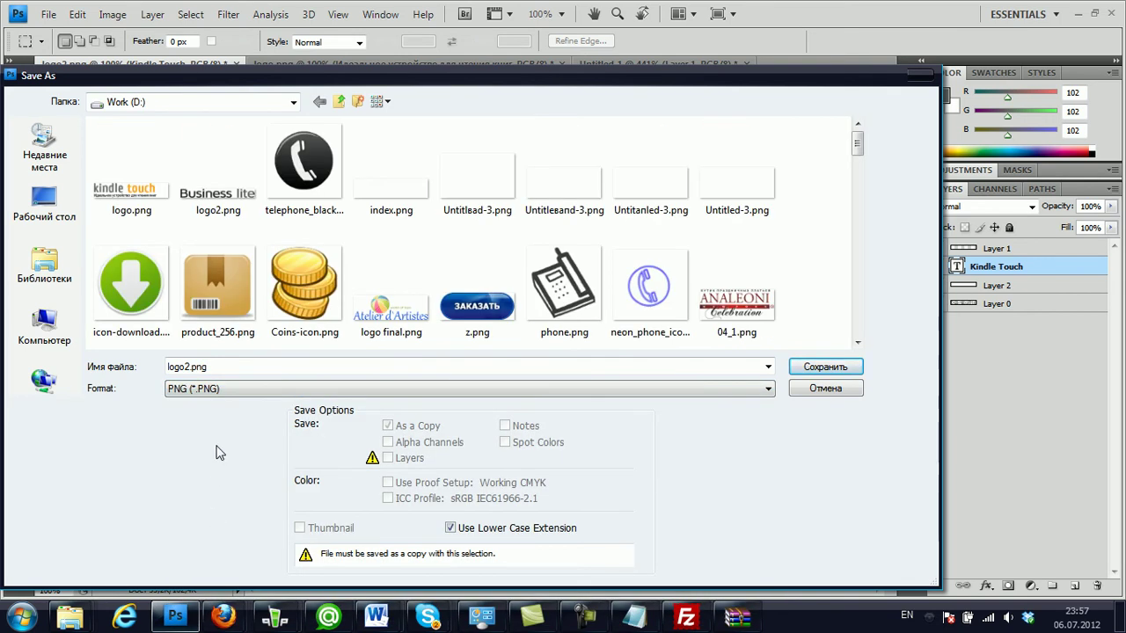
{"action": "left_click", "coordinate": [820, 367]}
{"action": "left_click", "coordinate": [487, 232]}
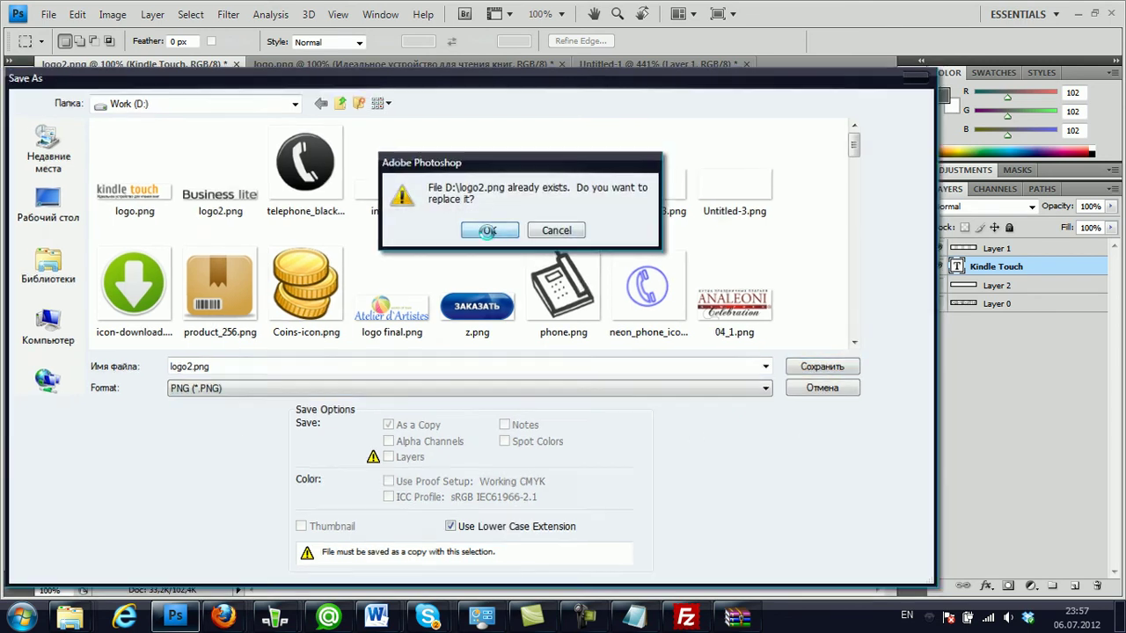
{"action": "left_click", "coordinate": [611, 294]}
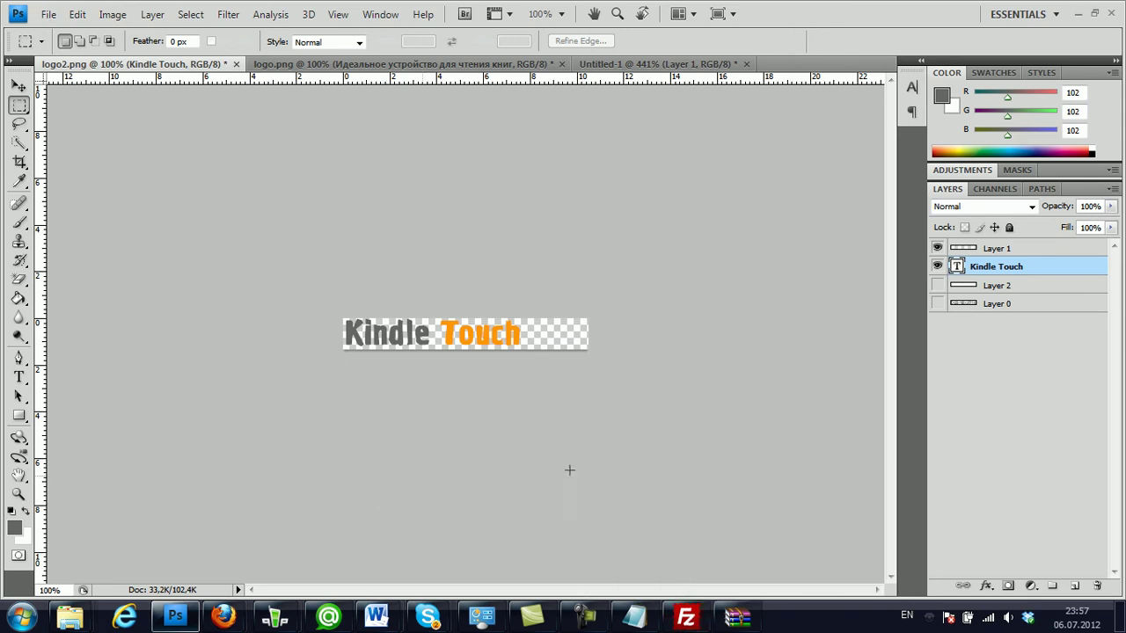
- Switch to FileZilla, open the local D: (Work) drive and select logo2.png, widening the file name column
{"action": "mouse_move", "coordinate": [696, 618]}
{"action": "left_click", "coordinate": [686, 618]}
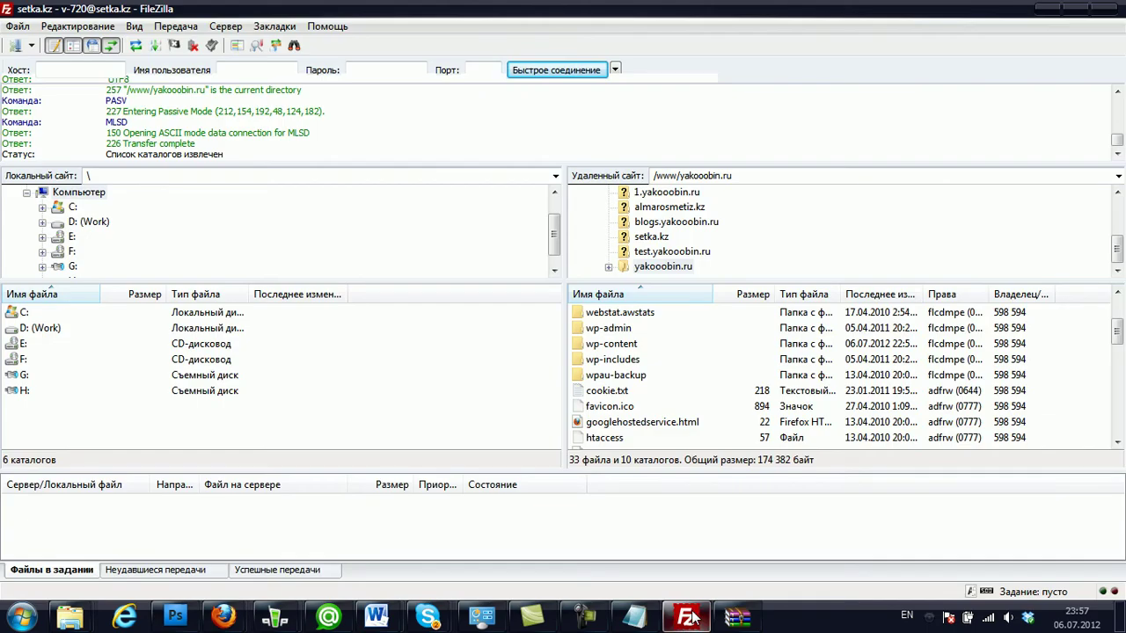
{"action": "double_click", "coordinate": [40, 331]}
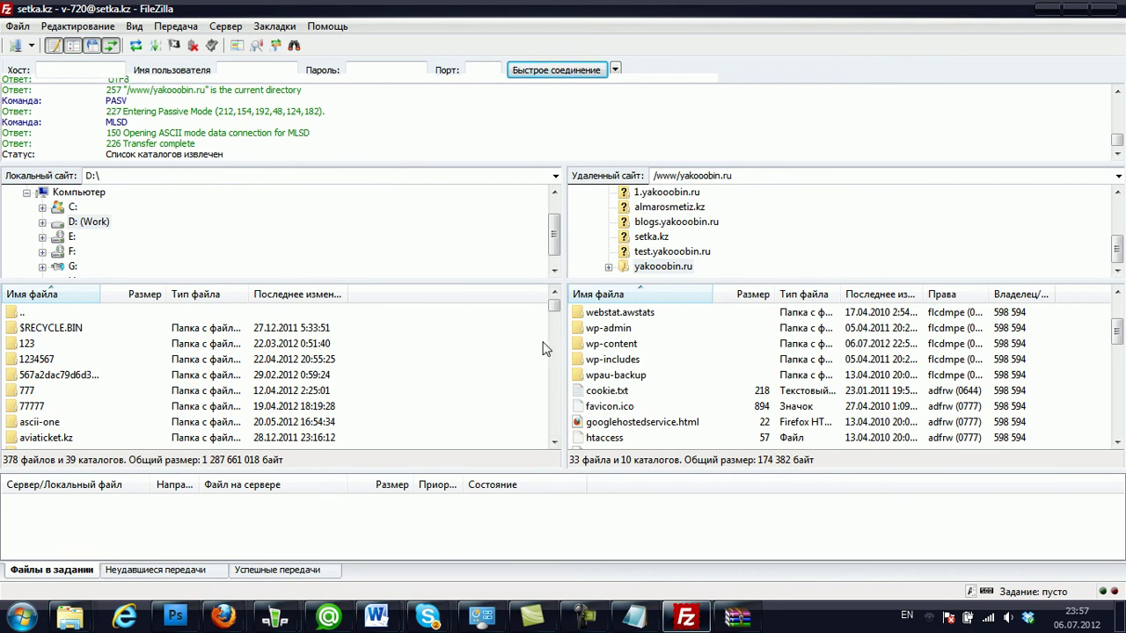
{"action": "left_click_drag", "start_coordinate": [99, 294], "coordinate": [279, 295]}
{"action": "left_click", "coordinate": [63, 393]}
{"action": "scroll", "coordinate": [44, 392], "scroll_direction": "down", "scroll_amount": 10}
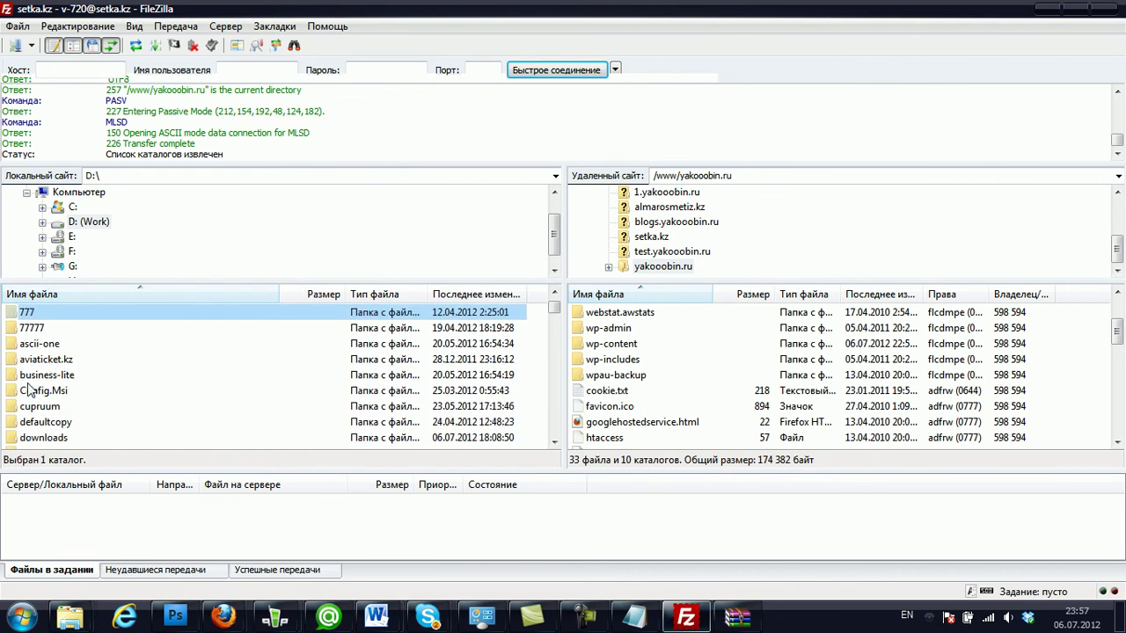
{"action": "scroll", "coordinate": [31, 389], "scroll_direction": "down", "scroll_amount": 3}
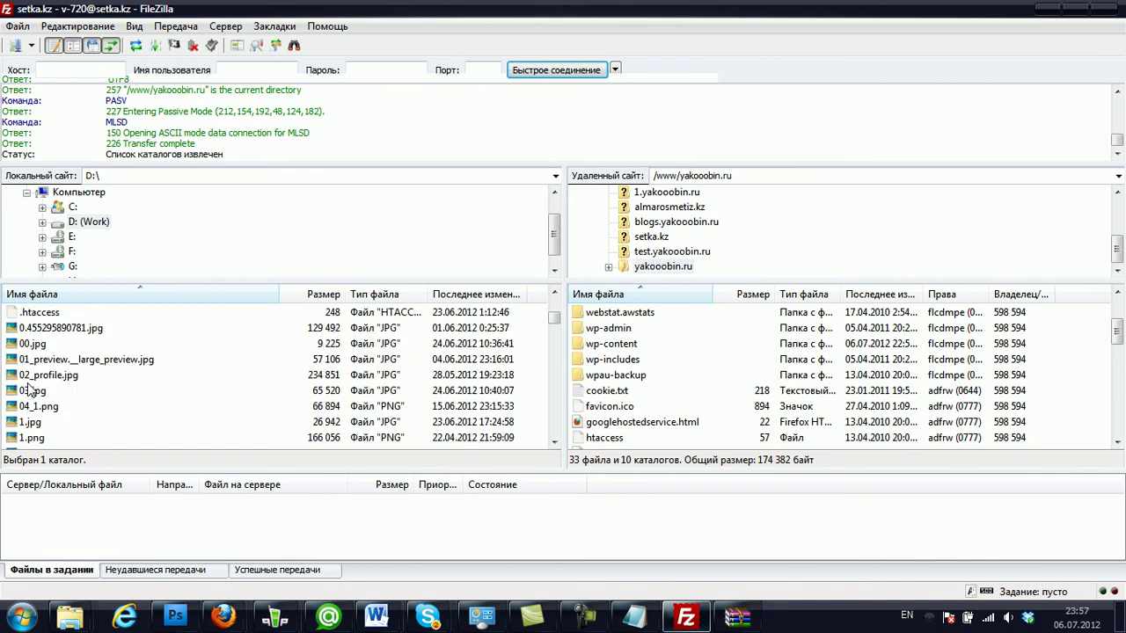
{"action": "scroll", "coordinate": [31, 389], "scroll_direction": "down", "scroll_amount": 15}
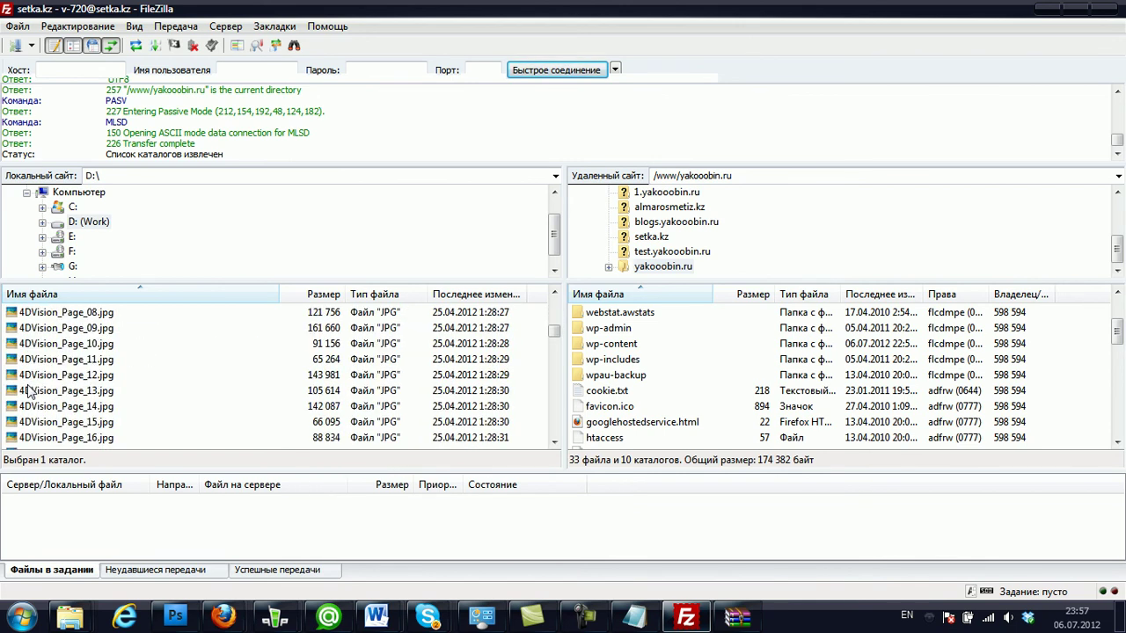
{"action": "scroll", "coordinate": [31, 393], "scroll_direction": "down", "scroll_amount": 15}
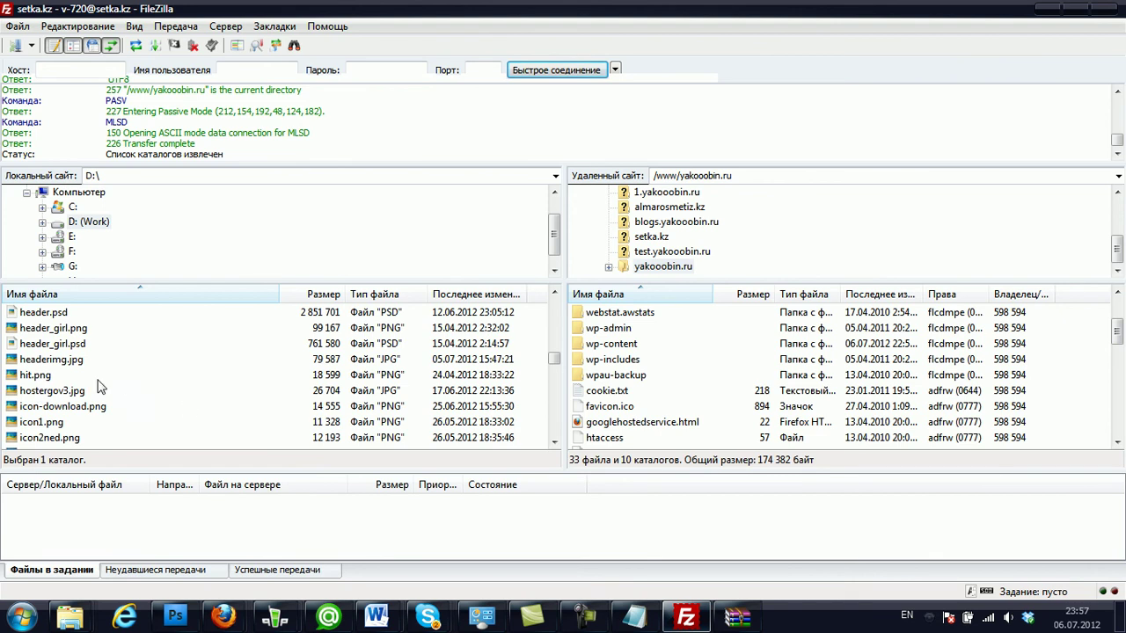
{"action": "scroll", "coordinate": [54, 396], "scroll_direction": "down", "scroll_amount": 9}
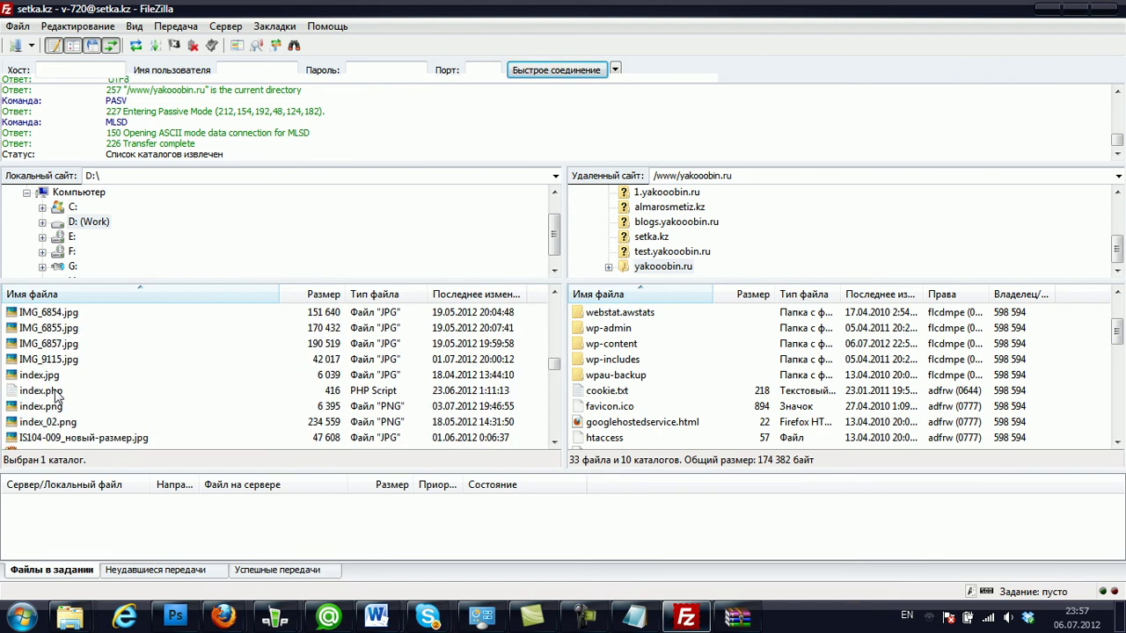
{"action": "scroll", "coordinate": [54, 398], "scroll_direction": "down", "scroll_amount": 1}
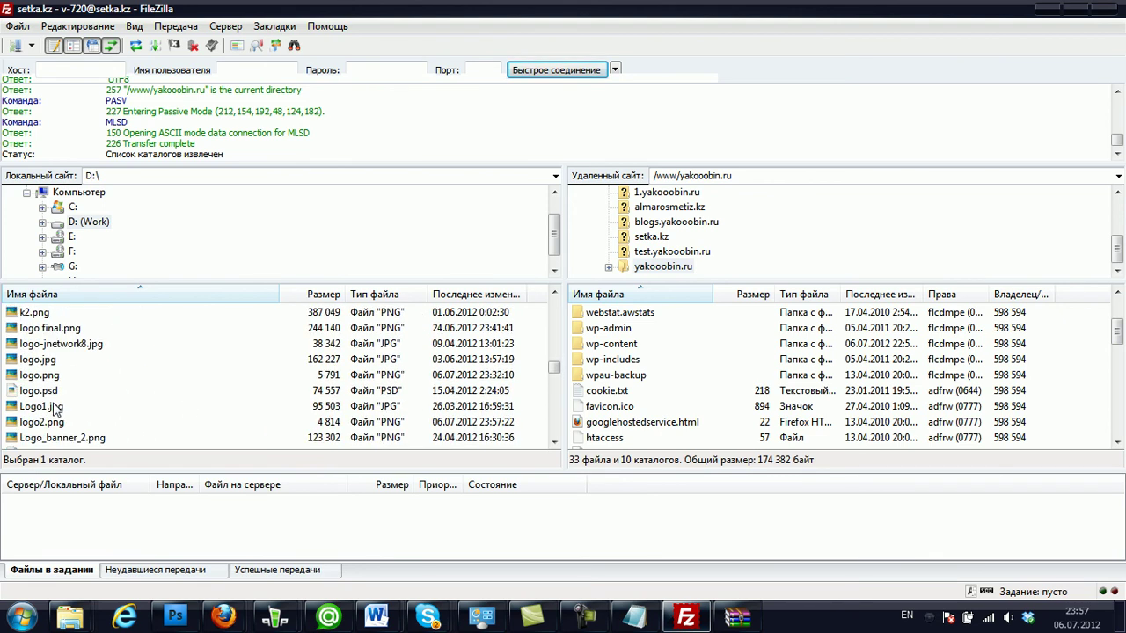
{"action": "left_click", "coordinate": [60, 426]}
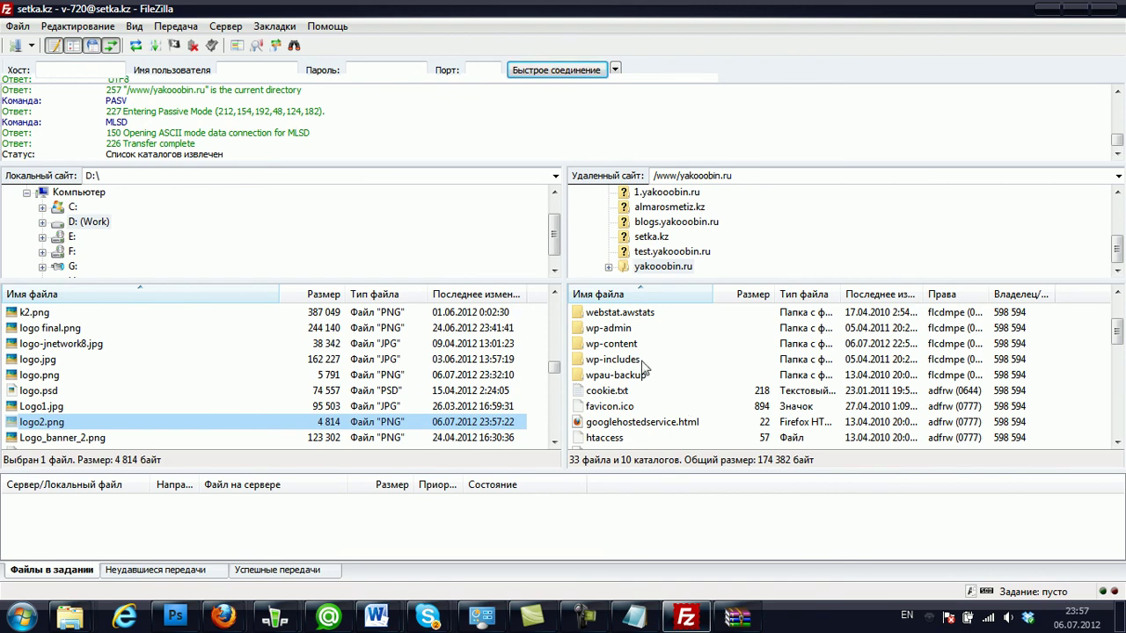
- Switch to Firefox and bring up the Header section of the Business lite Options for the eink.kz site
{"action": "left_click", "coordinate": [223, 616]}
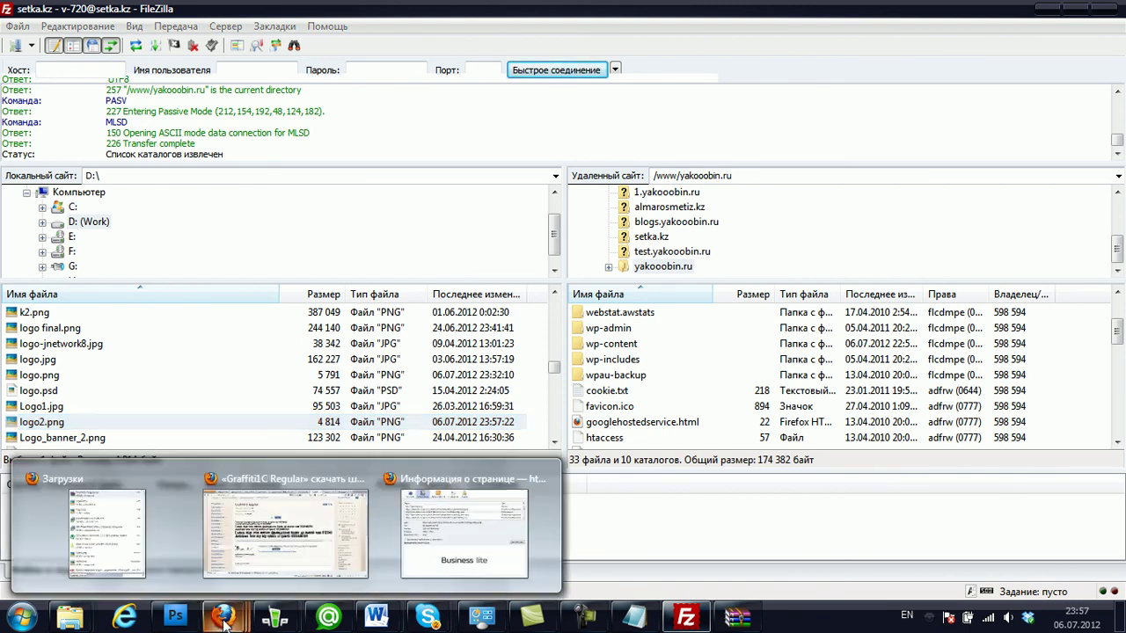
{"action": "left_click", "coordinate": [272, 582]}
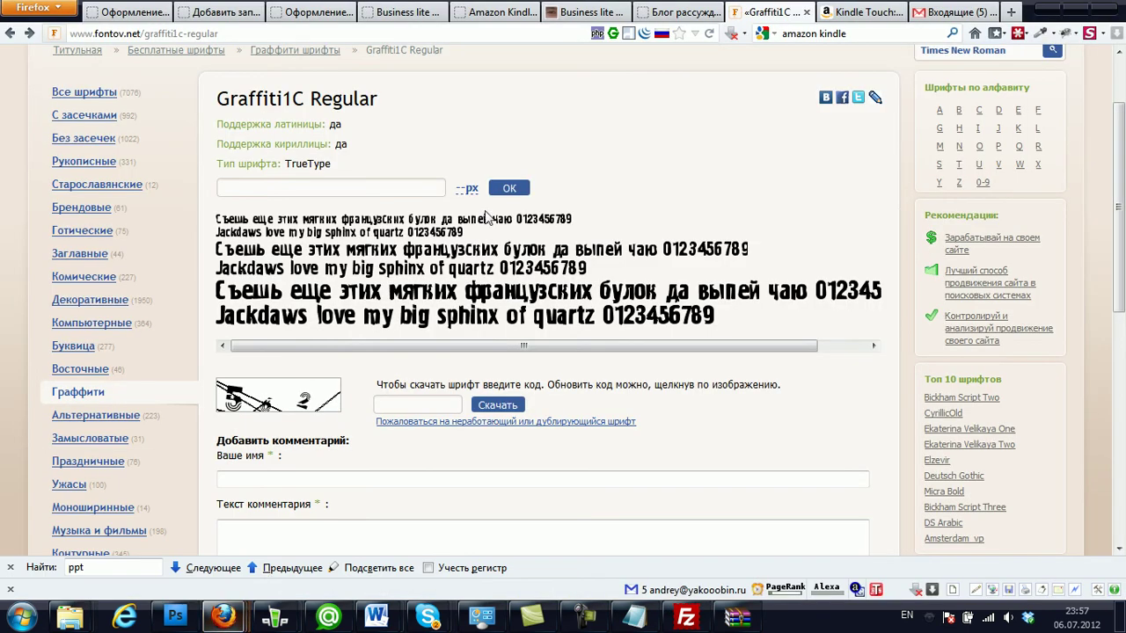
{"action": "left_click", "coordinate": [589, 12]}
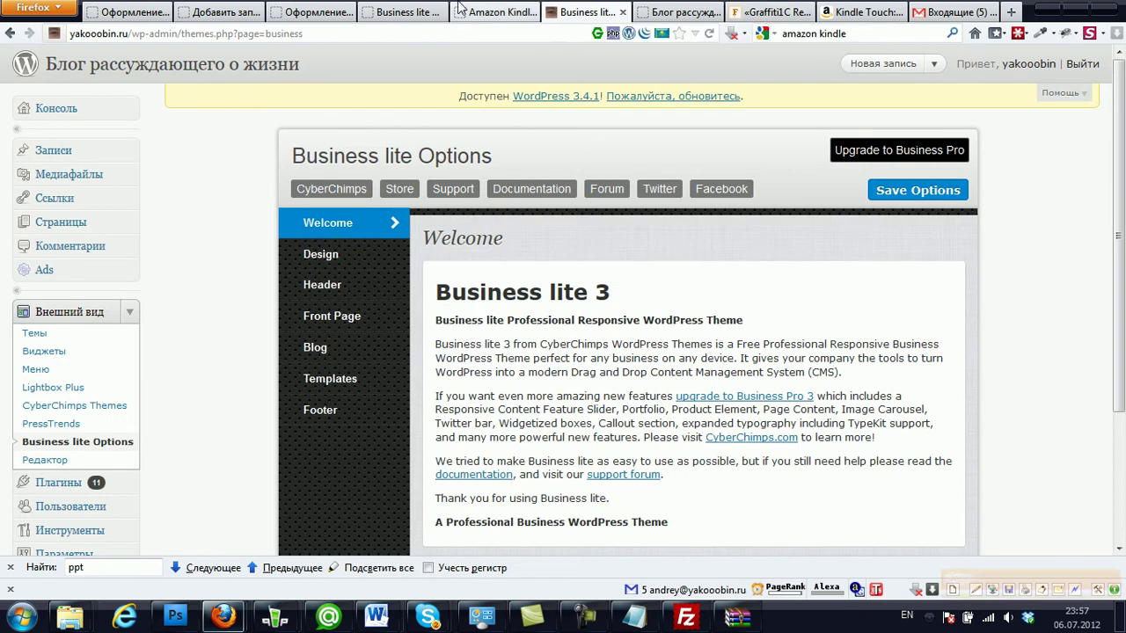
{"action": "left_click", "coordinate": [488, 15]}
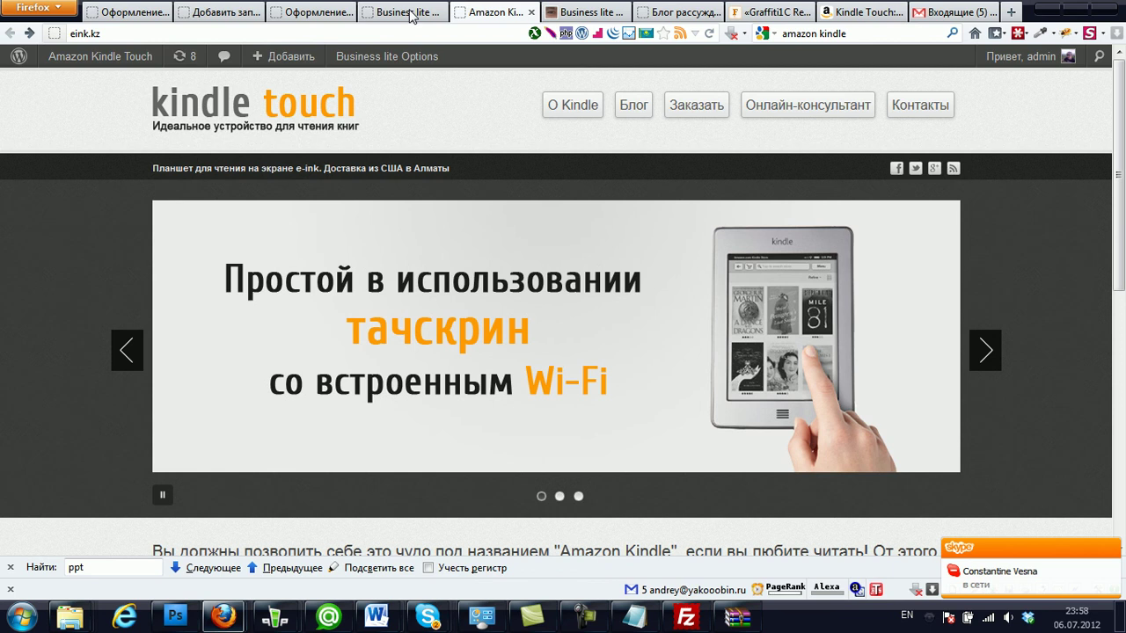
{"action": "left_click", "coordinate": [411, 12]}
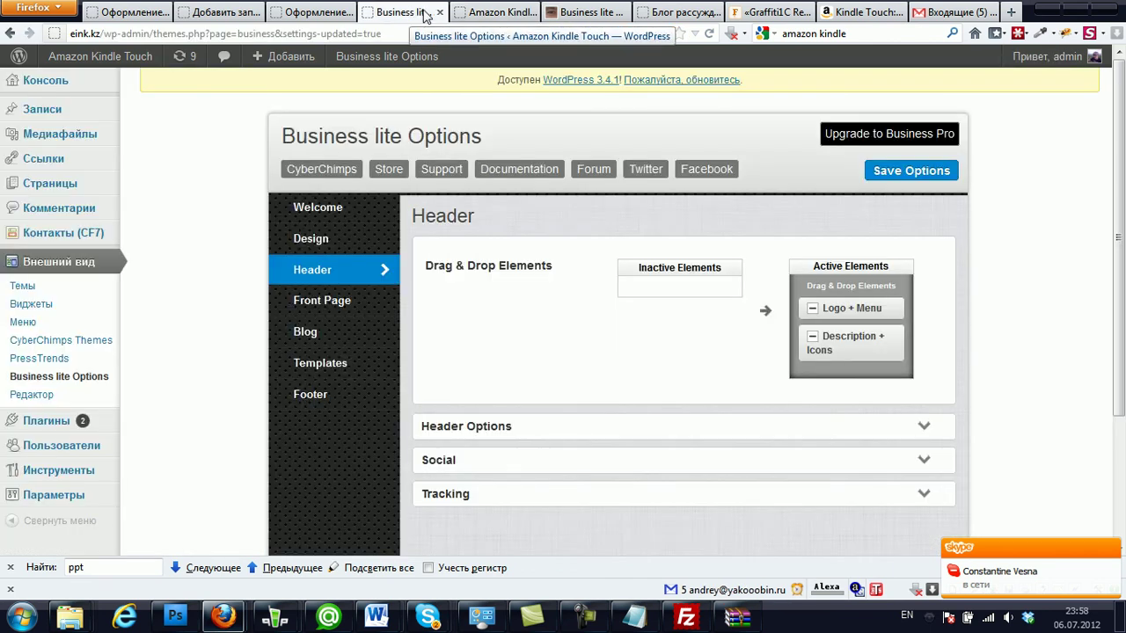
- View the image information for the Business lite logo on yakooobin.ru and copy wp-content/themes/business-lite/images from its address
{"action": "left_click", "coordinate": [679, 11]}
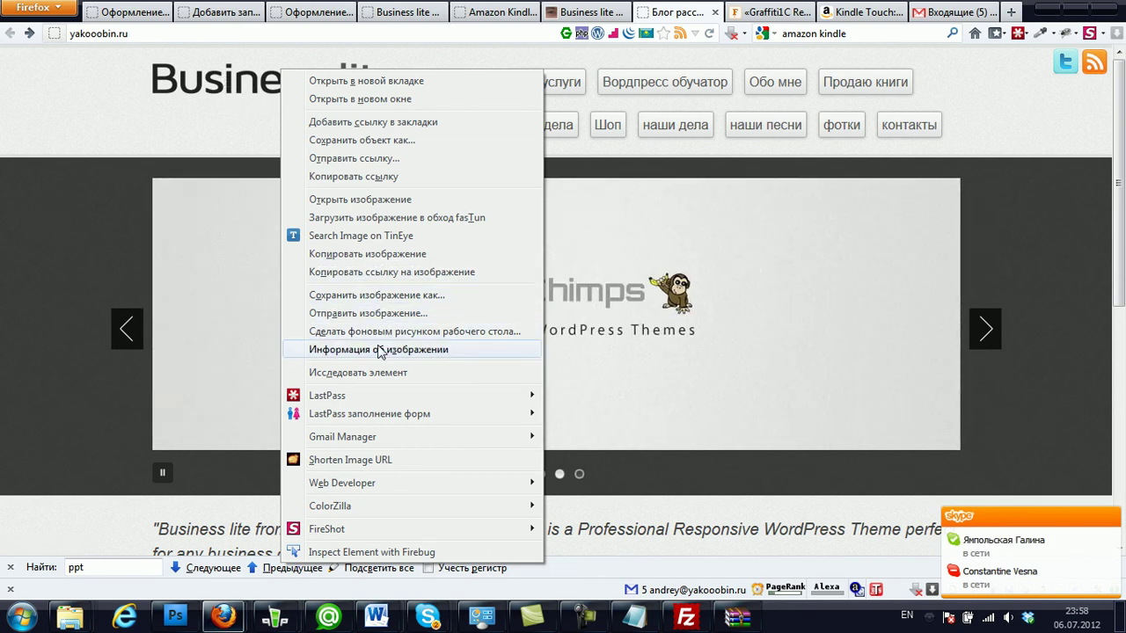
{"action": "left_click", "coordinate": [384, 349]}
{"action": "left_click", "coordinate": [124, 171]}
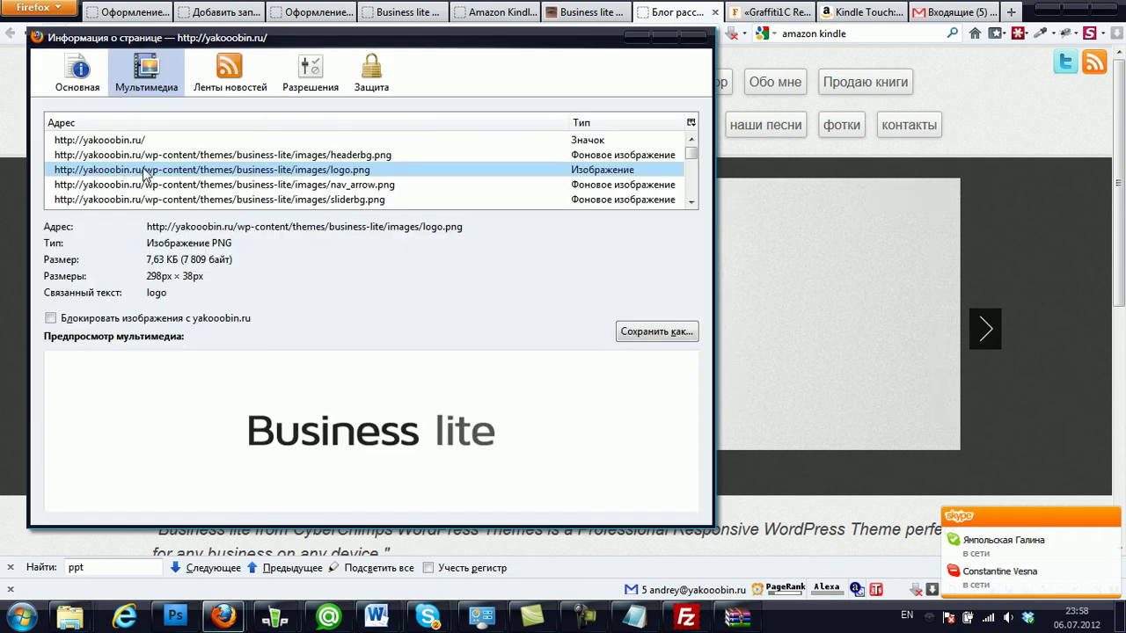
{"action": "left_click_drag", "start_coordinate": [237, 226], "coordinate": [420, 226]}
{"action": "key", "text": "ctrl+c"}
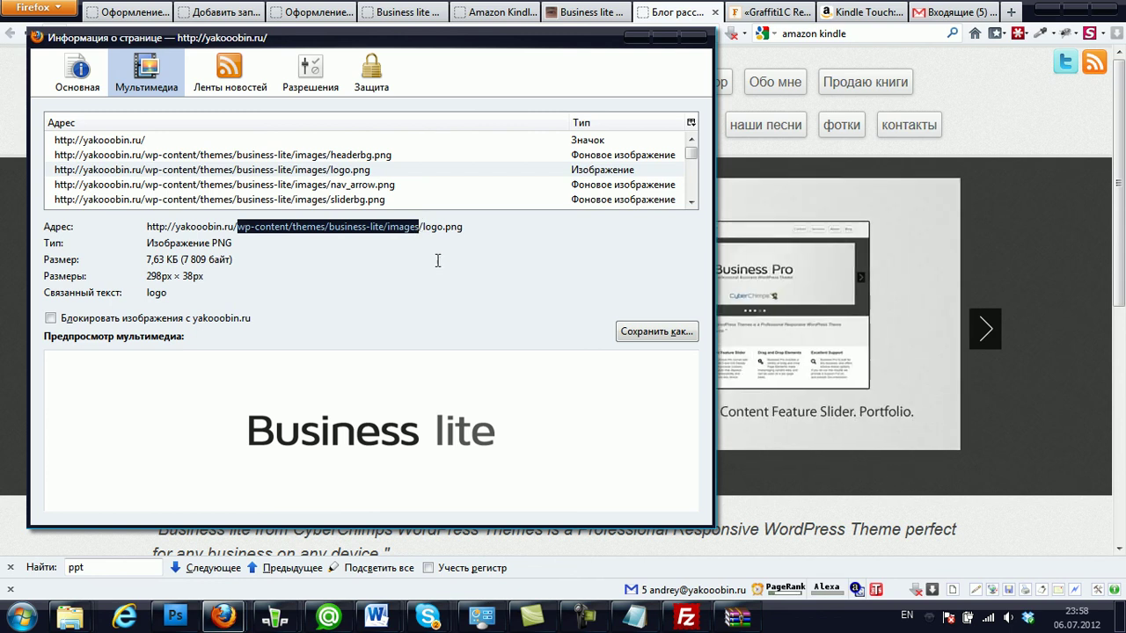
- Switch to FileZilla and open the remote folder /www/yakooobin.ru/wp-content/themes/business-lite/images, retrying the directory listing
{"action": "left_click", "coordinate": [686, 615]}
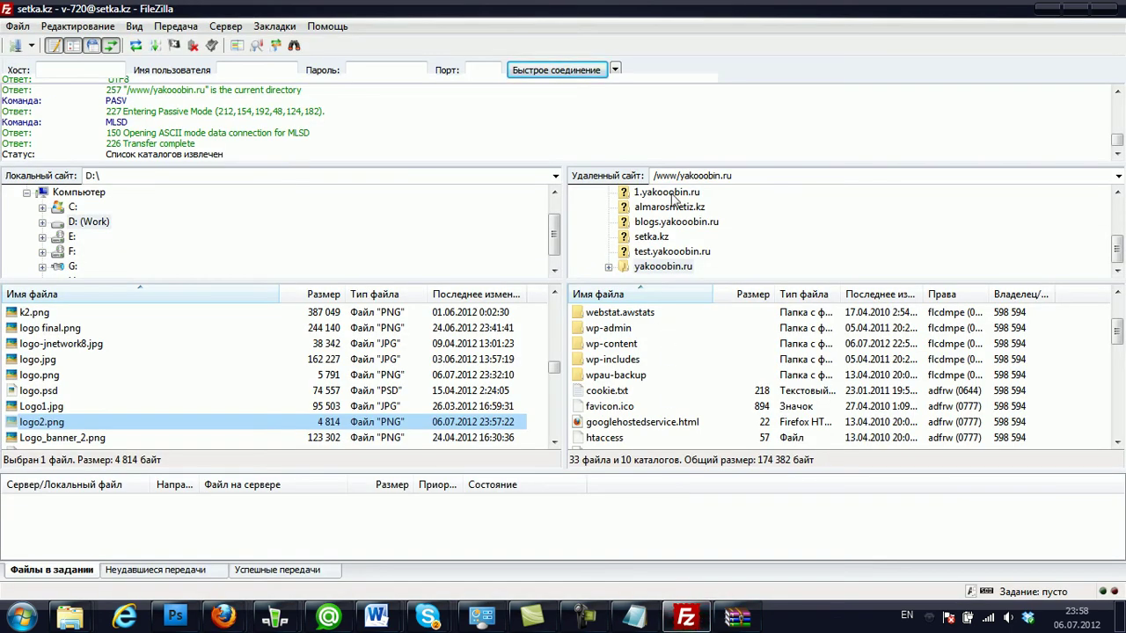
{"action": "left_click", "coordinate": [750, 176]}
{"action": "left_click", "coordinate": [761, 177]}
{"action": "type", "text": "/"}
{"action": "key", "text": "ctrl+v"}
{"action": "key", "text": "Return"}
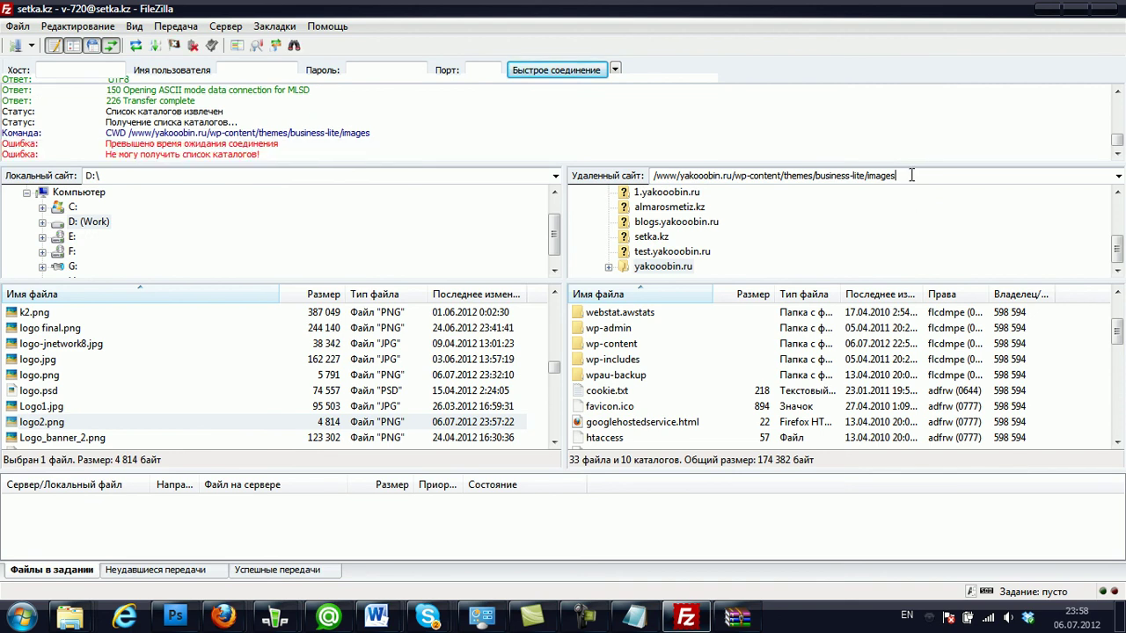
{"action": "key", "text": "Return"}
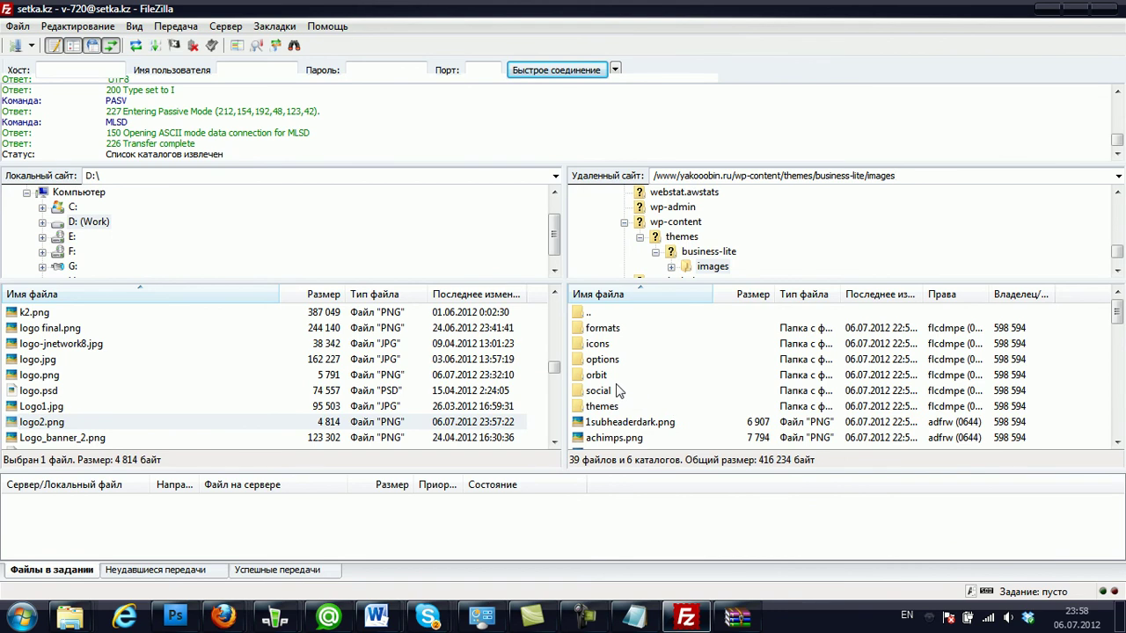
- Locate logo.png in the remote images folder and upload logo2.png from the local D: drive into that folder
{"action": "left_click", "coordinate": [617, 391]}
{"action": "scroll", "coordinate": [616, 394], "scroll_direction": "down", "scroll_amount": 5}
{"action": "scroll", "coordinate": [613, 397], "scroll_direction": "down", "scroll_amount": 3}
{"action": "left_click", "coordinate": [613, 380]}
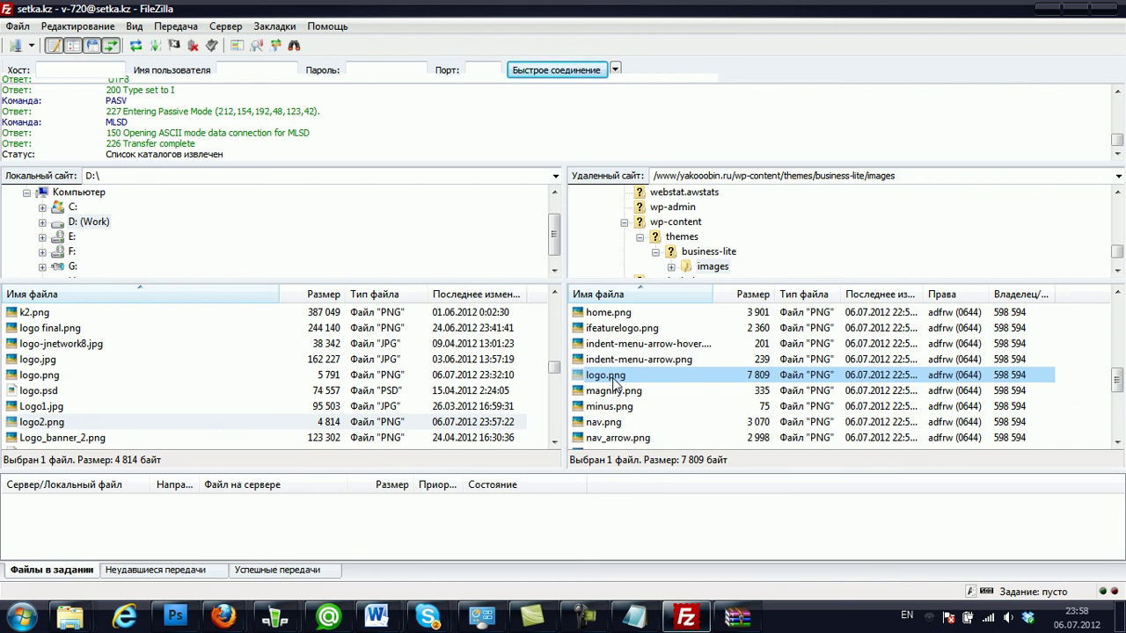
{"action": "left_click", "coordinate": [53, 423]}
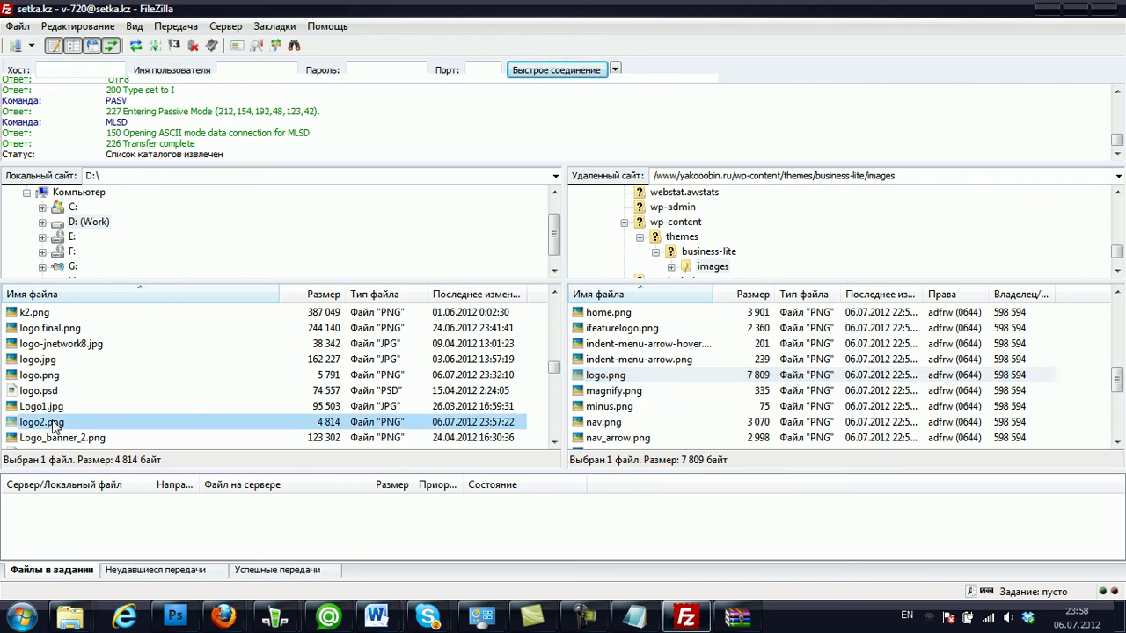
{"action": "right_click", "coordinate": [53, 423]}
{"action": "left_click", "coordinate": [70, 431]}
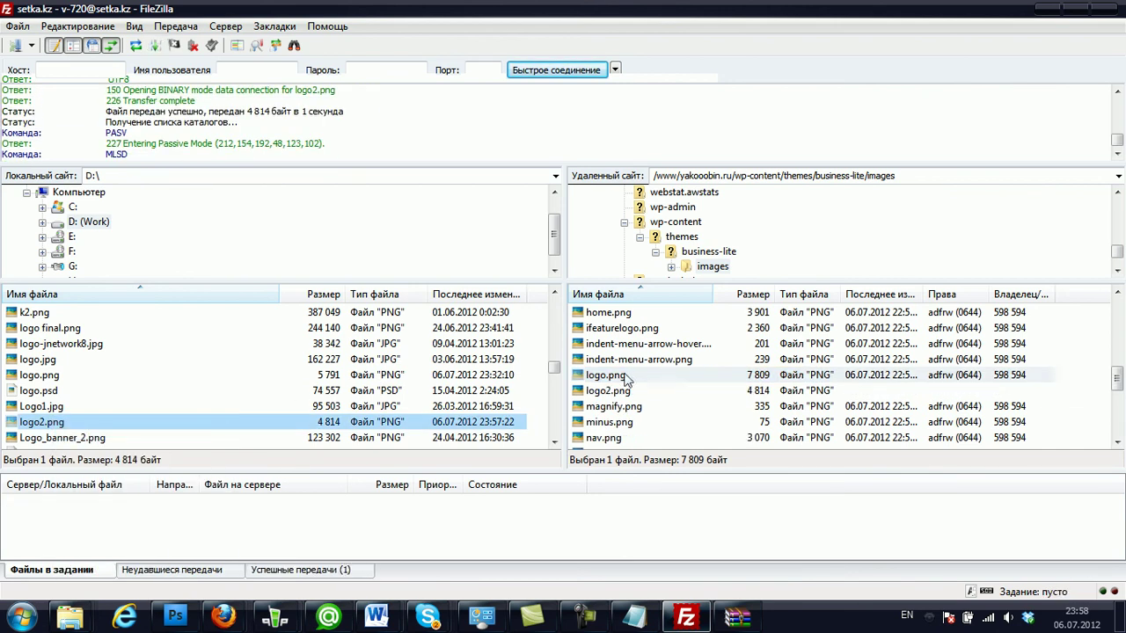
- Select the original logo.png in the remote images folder and delete it
{"action": "left_click", "coordinate": [626, 378]}
{"action": "left_click", "coordinate": [607, 376]}
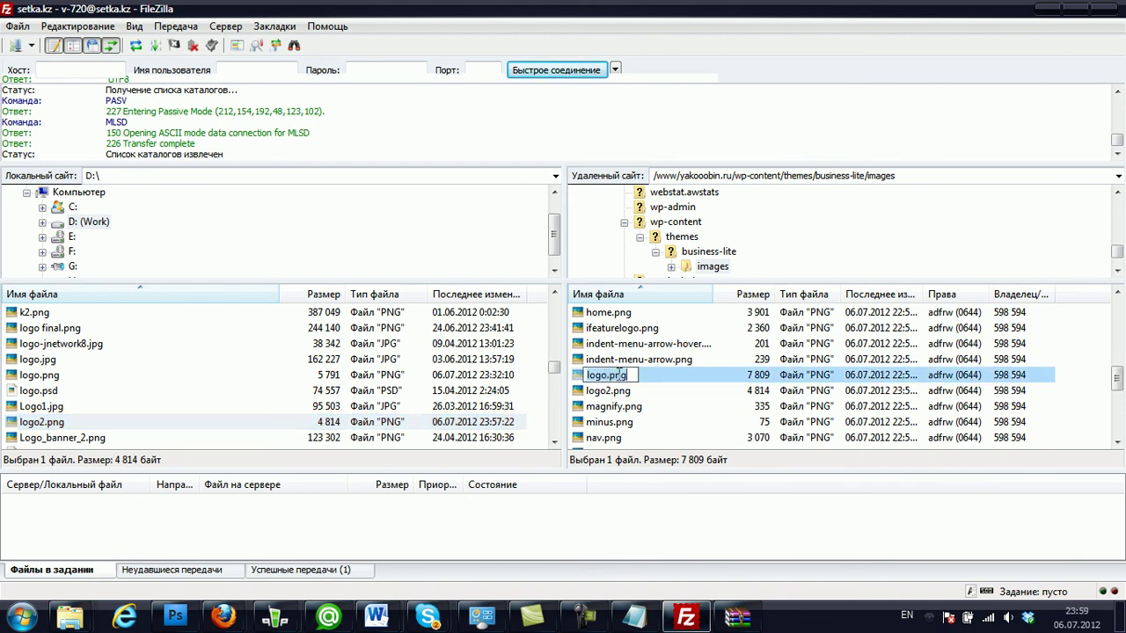
{"action": "left_click", "coordinate": [609, 396]}
{"action": "key", "text": "Up"}
{"action": "key", "text": "Delete"}
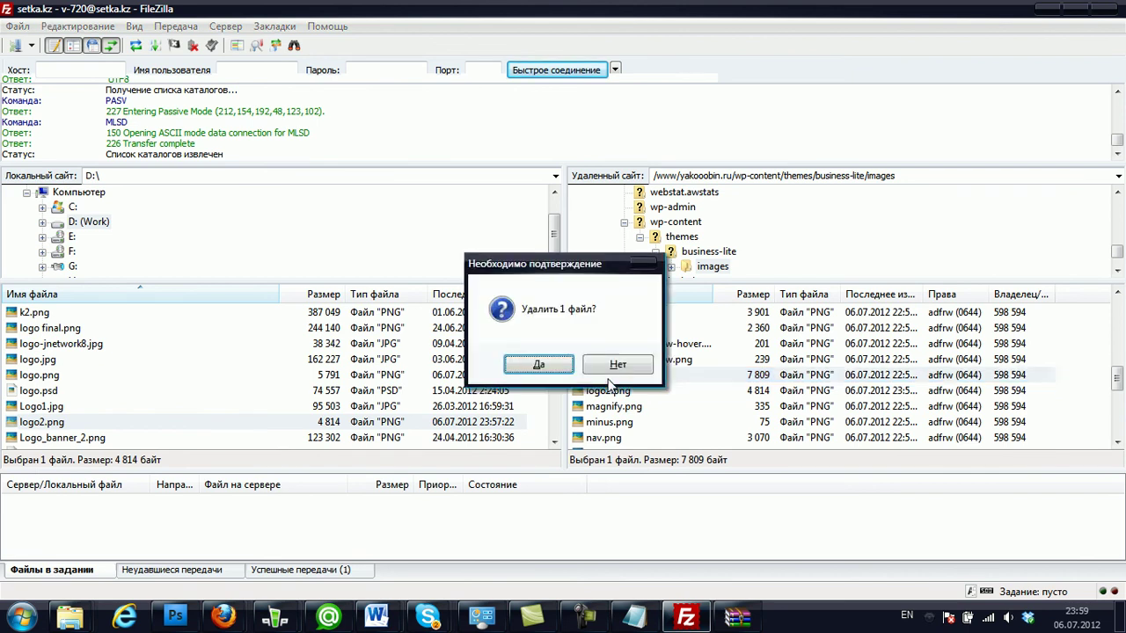